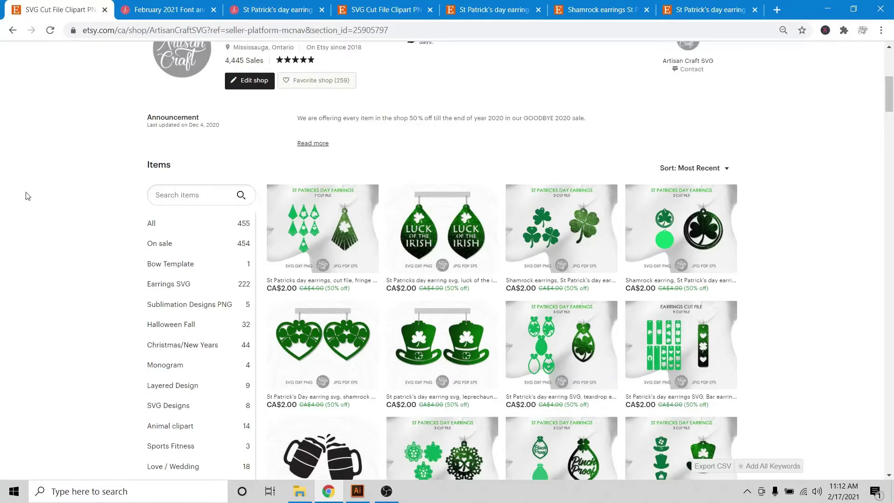
Browse the St Patrick's Day earring designs listed in the ArtisanCraftSVG Etsy shop
scroll(27, 195, "down", 2)
scroll(27, 195, "down", 1)
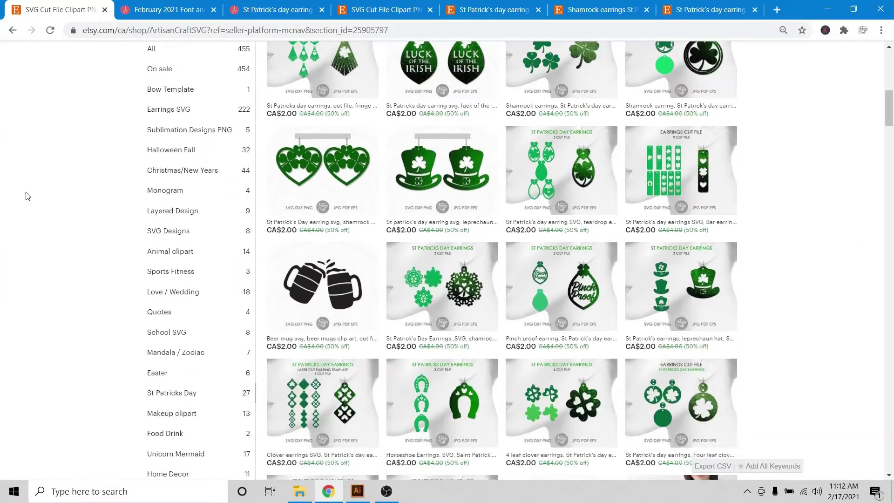
scroll(28, 196, "down", 2)
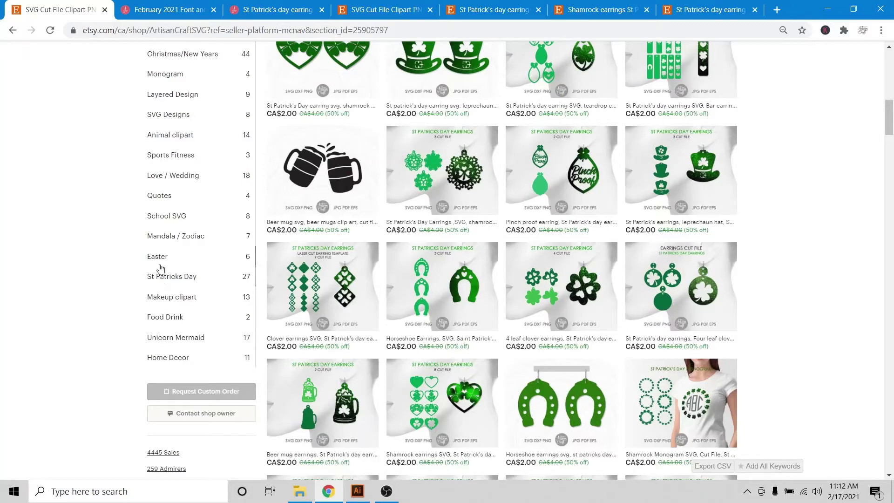
scroll(80, 293, "up", 2)
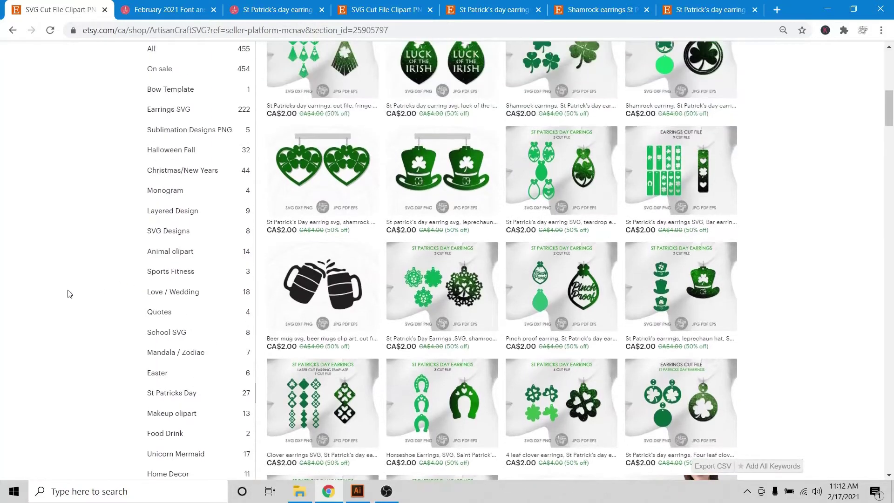
scroll(60, 295, "up", 2)
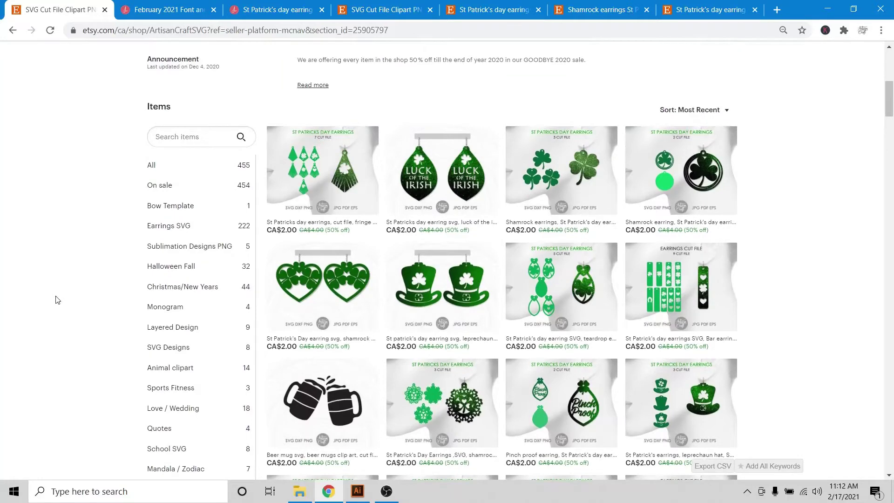
scroll(57, 299, "down", 2)
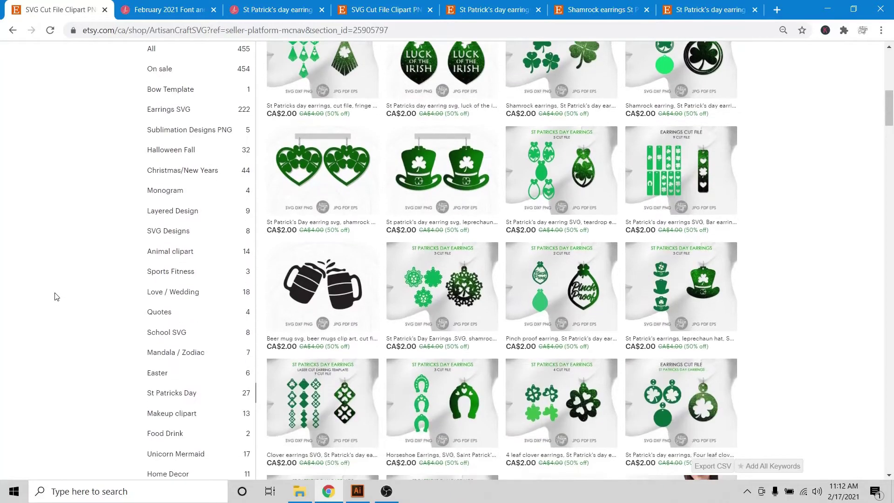
scroll(56, 296, "down", 2)
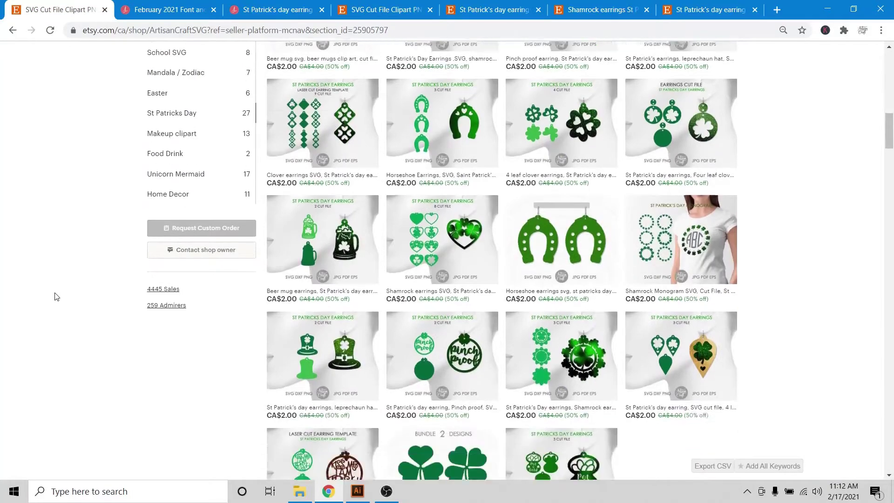
scroll(56, 296, "up", 4)
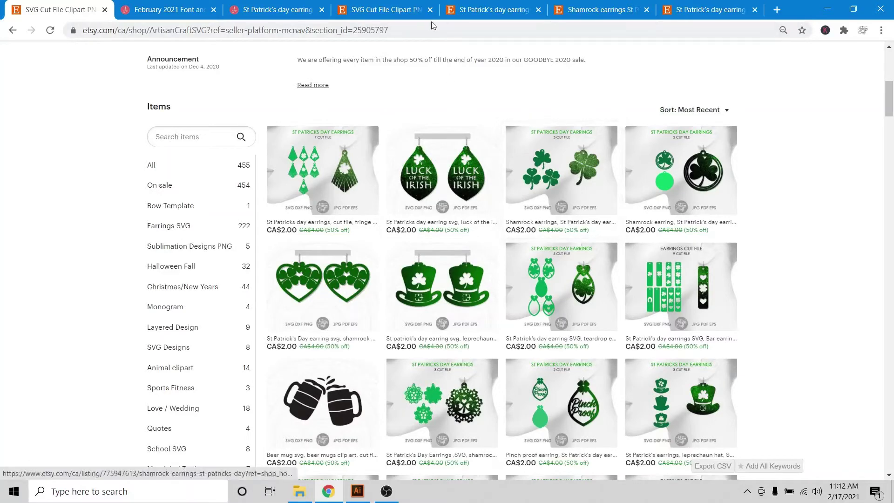
Look through the open bar, shamrock and teardrop earring listings, viewing the teardrop listing's main image enlarged
left_click(372, 11)
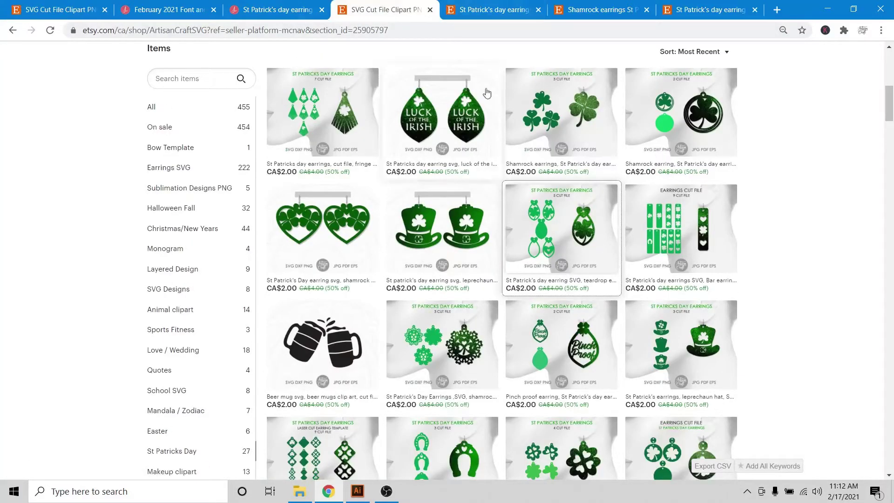
left_click(500, 15)
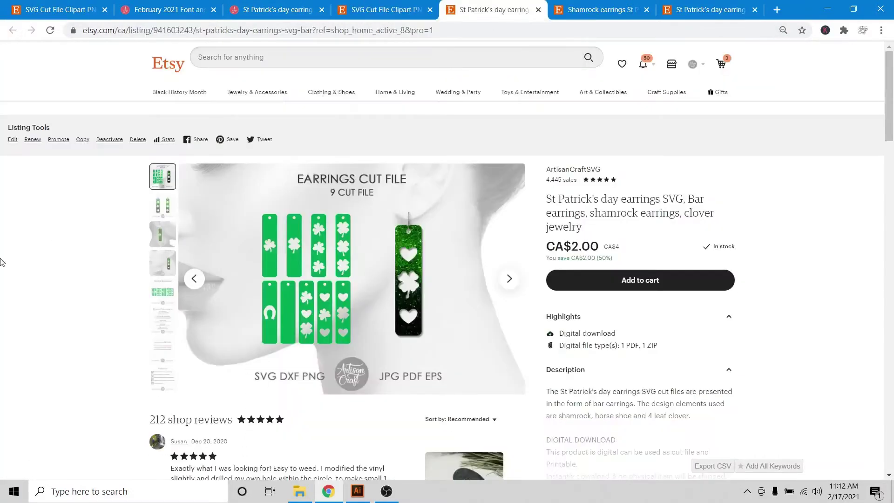
left_click(624, 14)
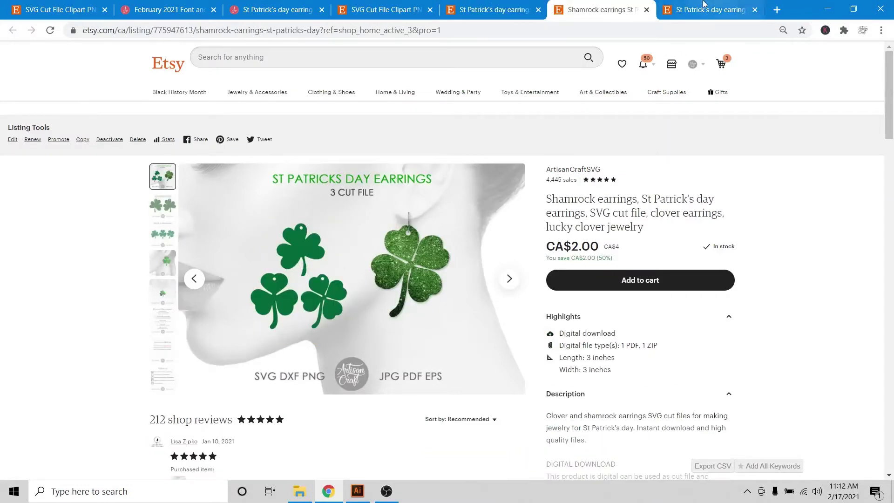
left_click(706, 7)
left_click(388, 282)
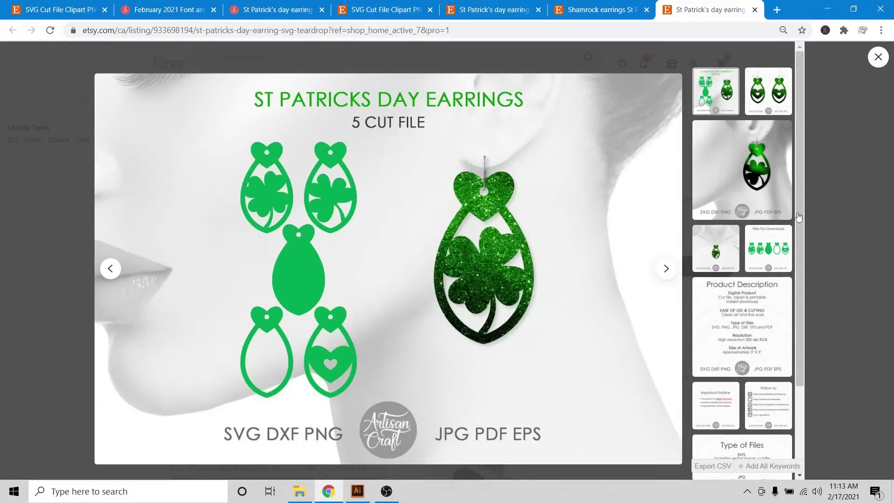
left_click(879, 57)
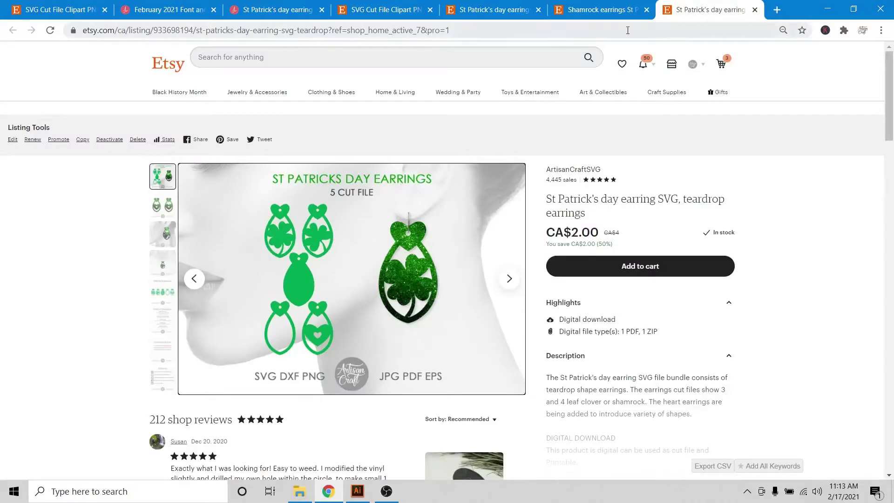
Revisit the bar and shamrock earring listings, and look further down the shop's St Patrick's Day items
left_click(370, 9)
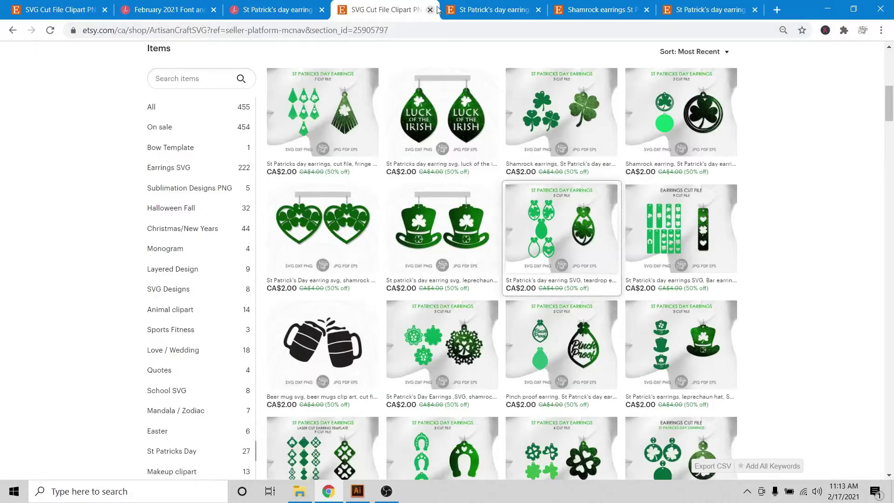
left_click(453, 11)
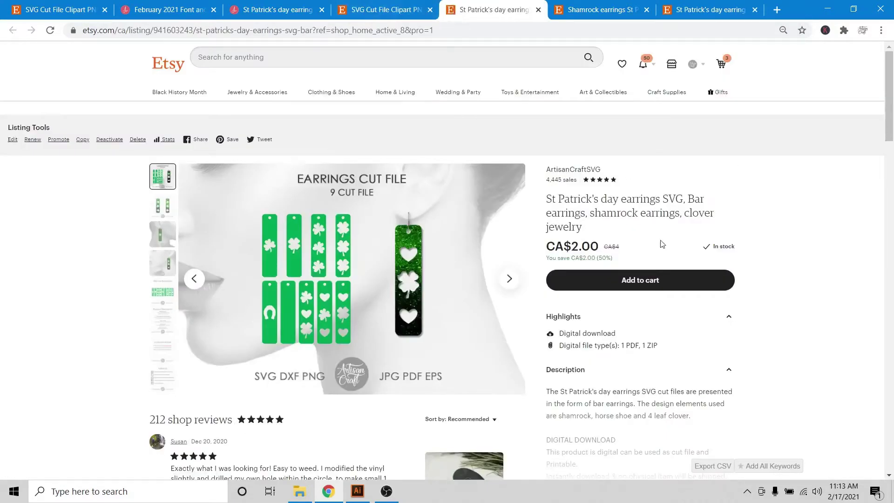
left_click(615, 9)
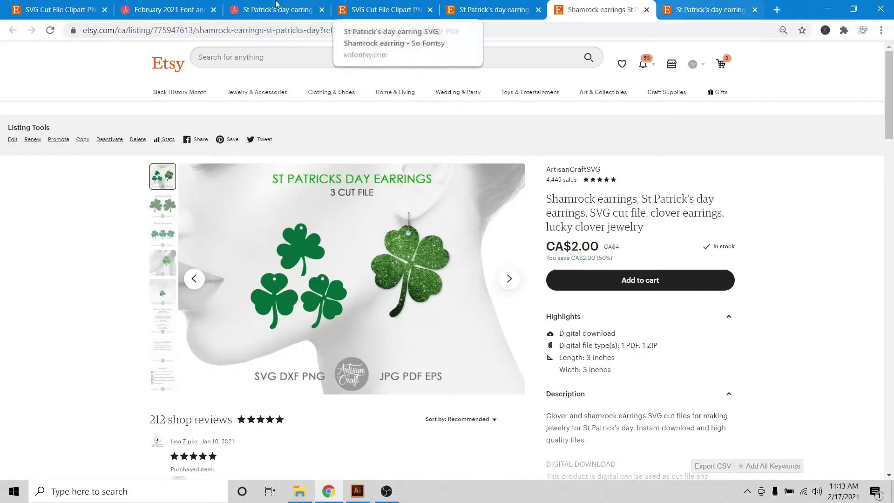
left_click(54, 9)
scroll(18, 206, "down", 2)
scroll(18, 206, "down", 6)
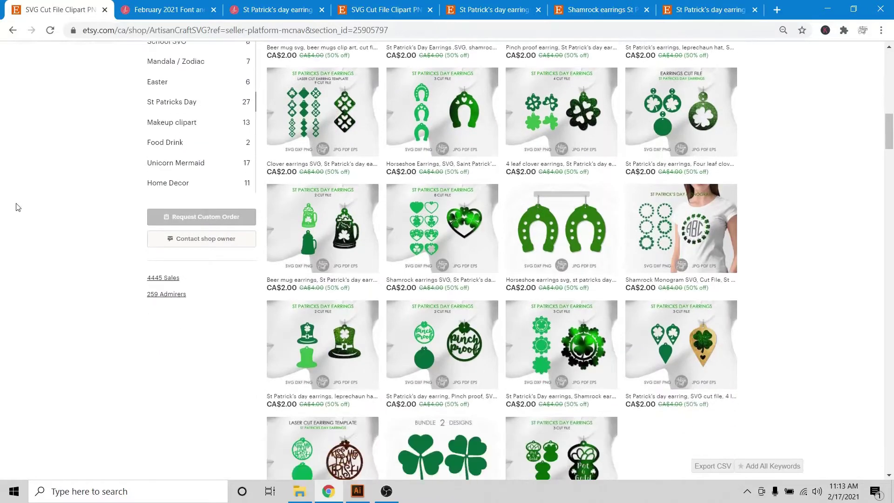
scroll(19, 205, "up", 1)
Look through the So Fontsy February 2021 Font and SVG Design Bundle down to its St Patrick's day earring item
left_click(168, 5)
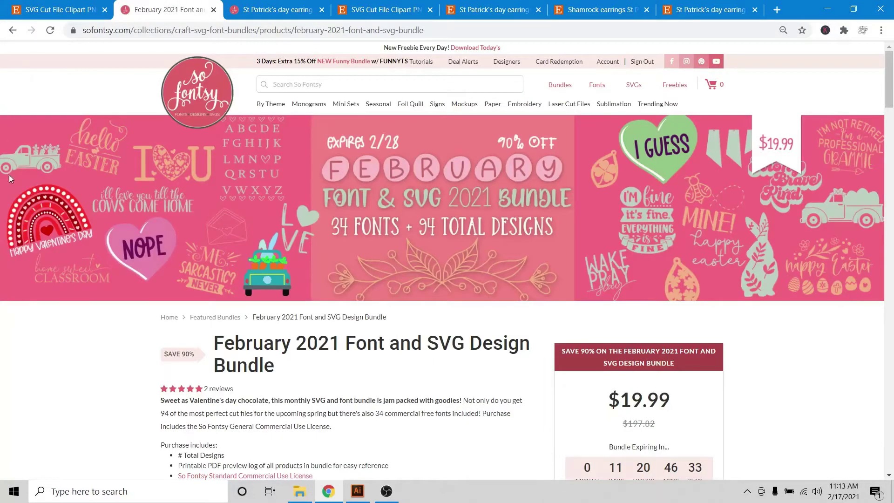
scroll(10, 175, "down", 5)
scroll(11, 183, "down", 12)
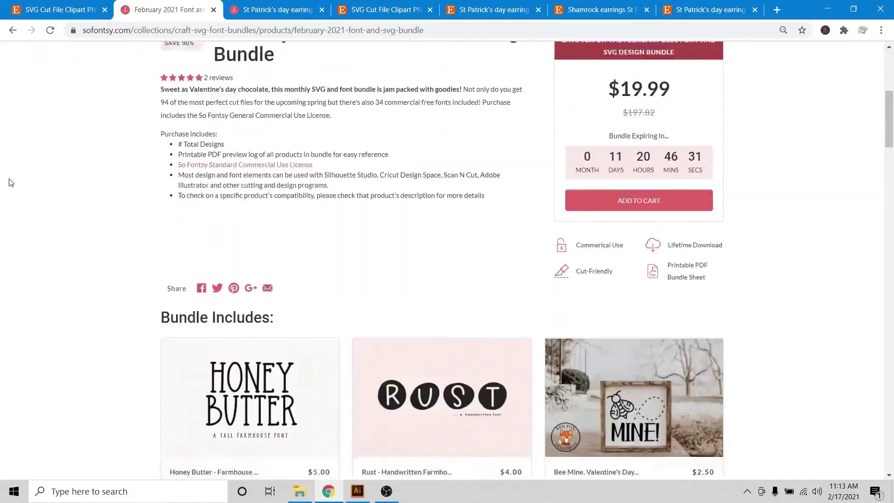
scroll(11, 183, "down", 16)
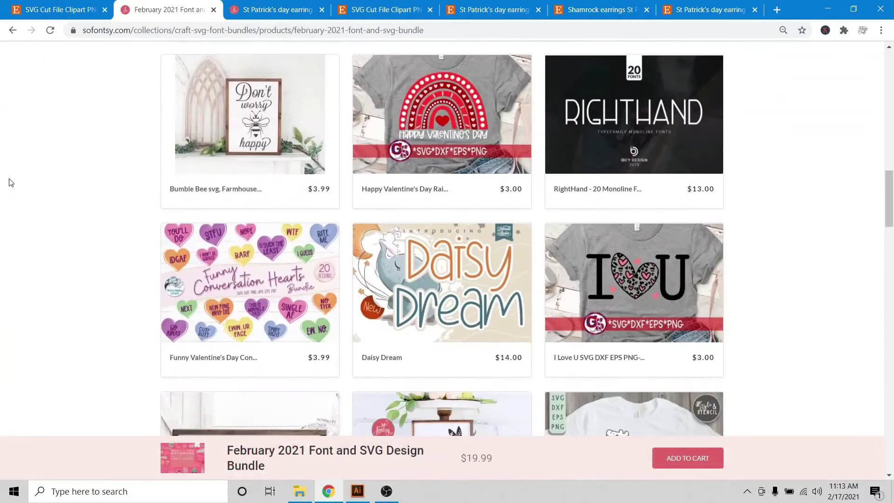
scroll(11, 182, "down", 9)
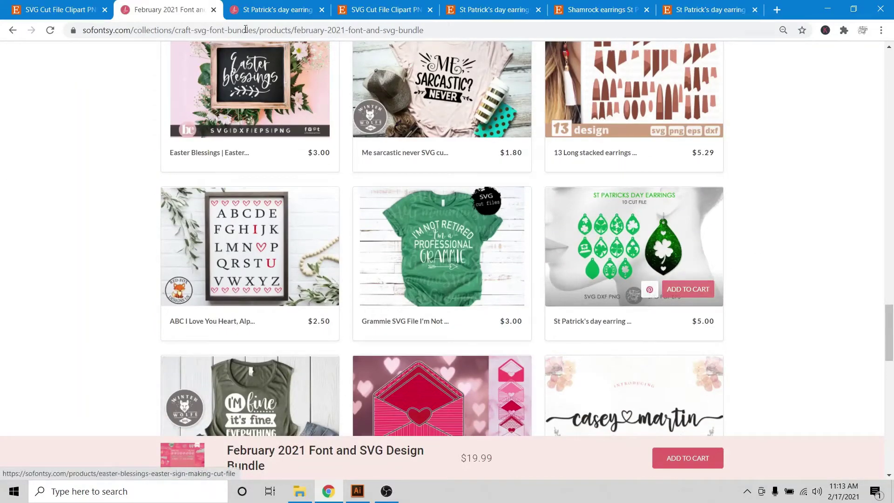
View the preview images of the St Patrick's day earring SVG, Shamrock earring product on So Fontsy
left_click(262, 7)
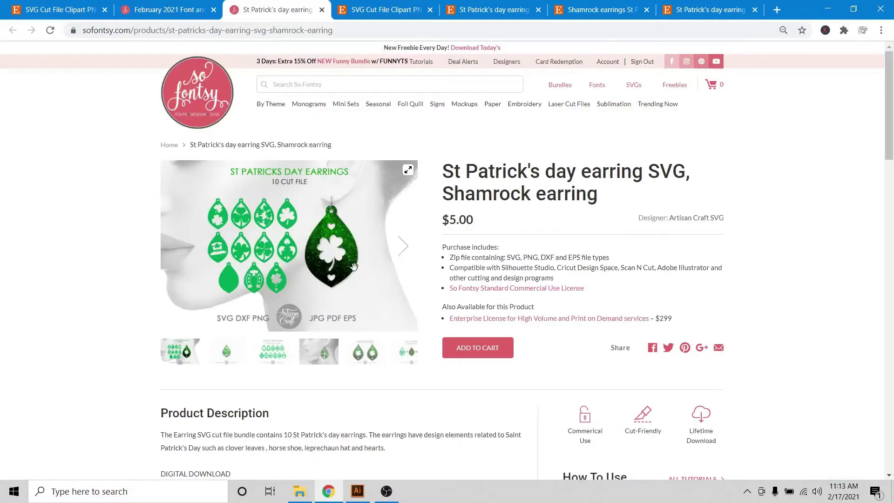
left_click(403, 251)
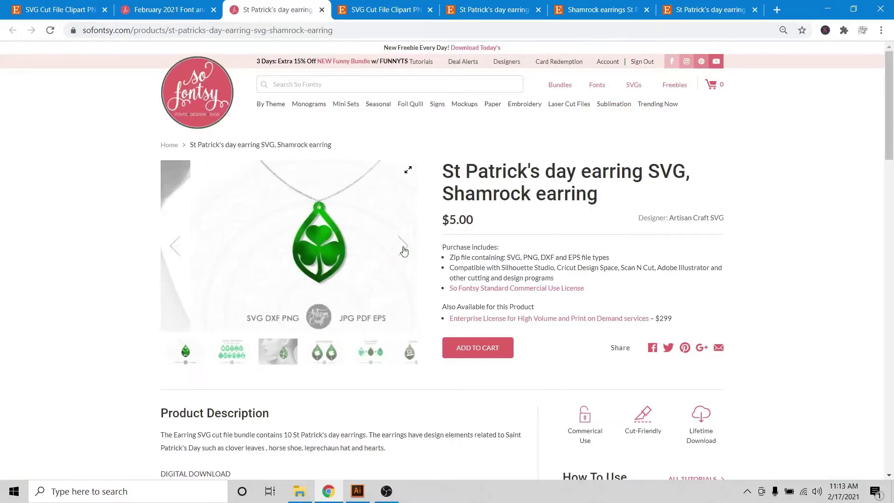
left_click(403, 251)
left_click(404, 251)
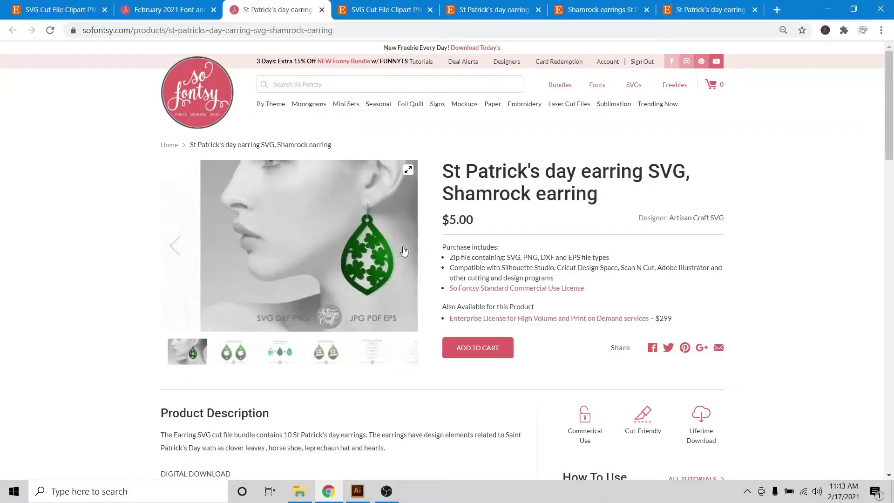
left_click(403, 250)
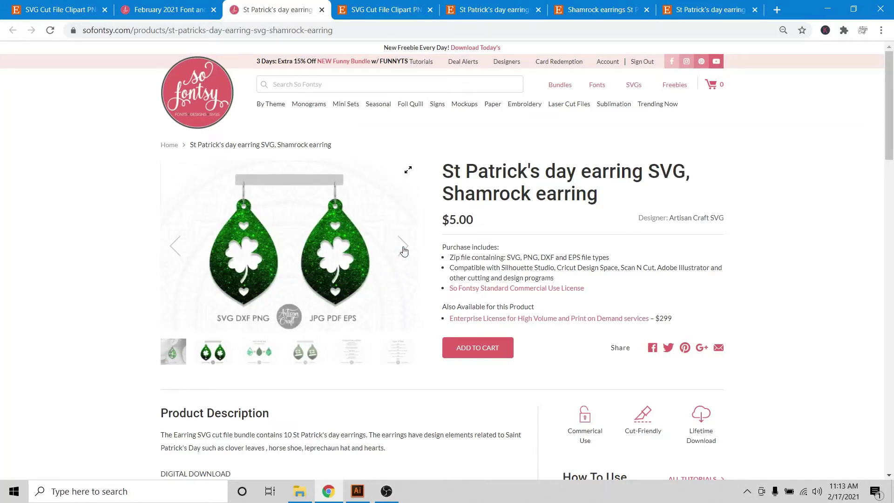
Review the February 2021 bundle page again, from its banner and purchase details to the included fonts and designs
left_click(168, 3)
scroll(11, 275, "up", 10)
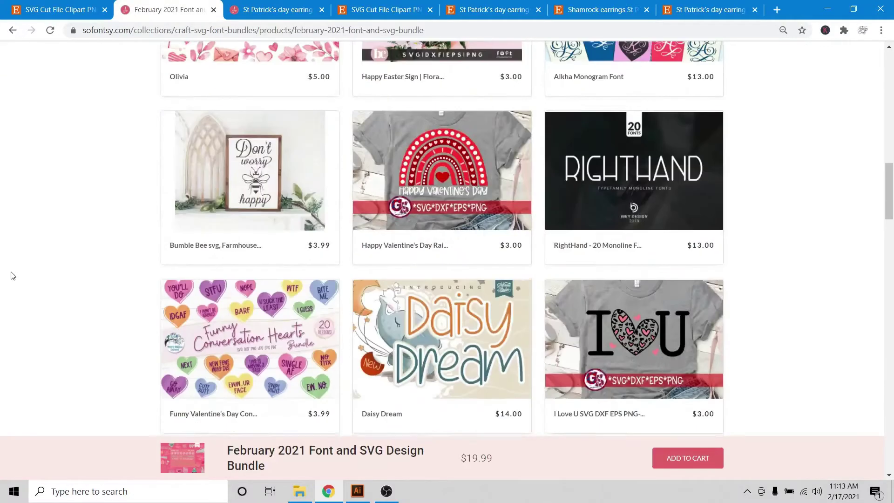
scroll(13, 275, "up", 15)
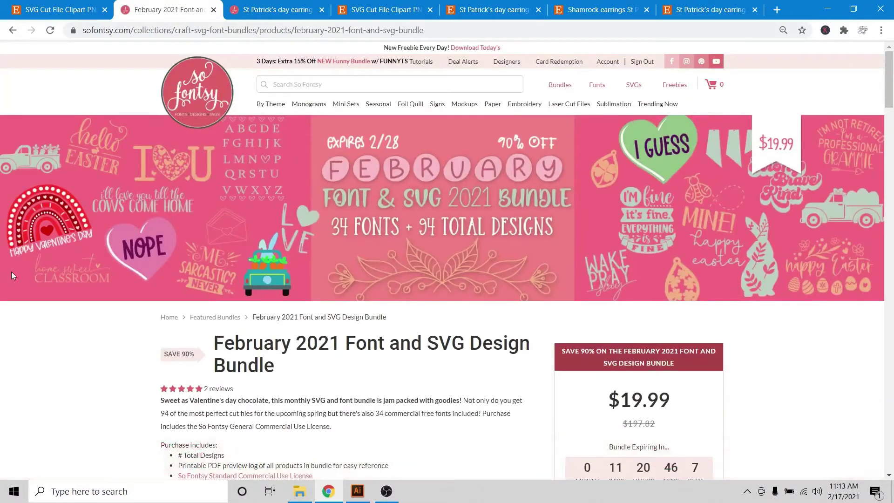
scroll(11, 272, "down", 18)
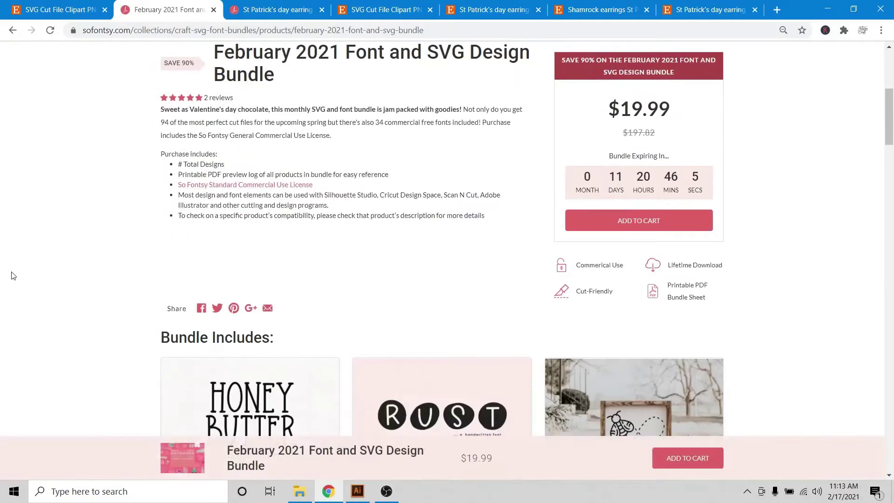
scroll(12, 276, "down", 5)
scroll(12, 276, "up", 11)
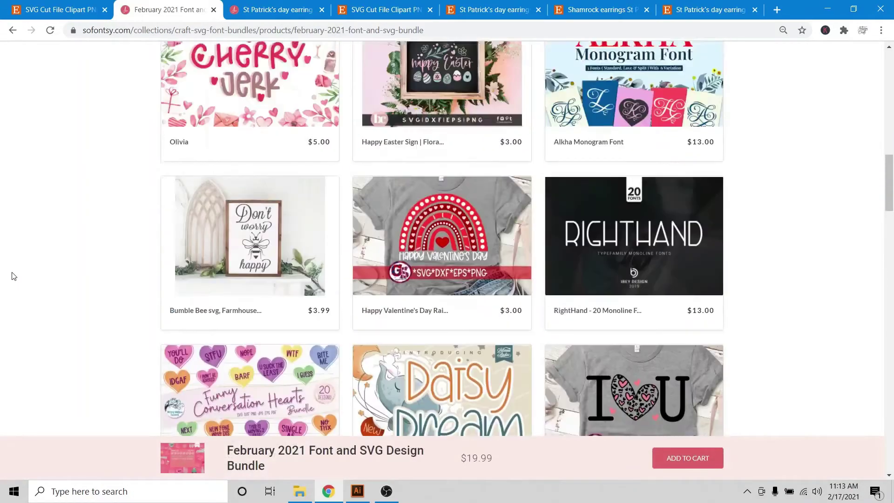
Recheck the Shamrock earring product page, the Etsy shop items and the February bundle page
left_click(263, 4)
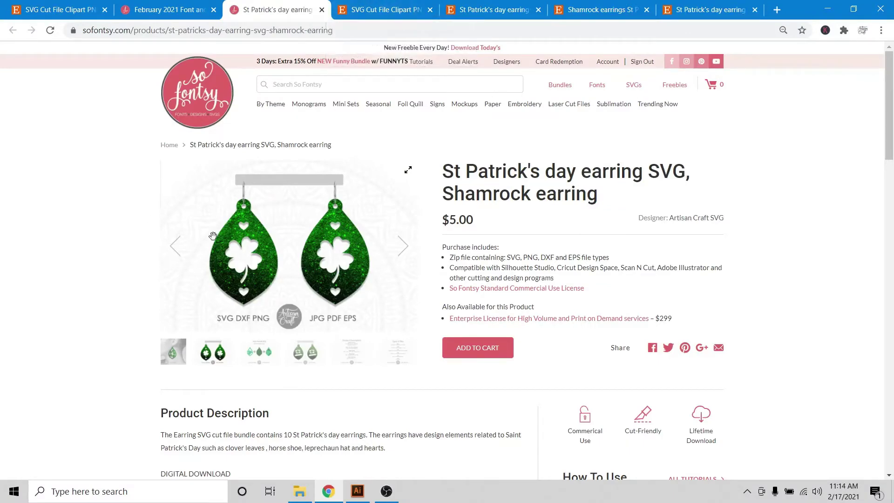
left_click(45, 3)
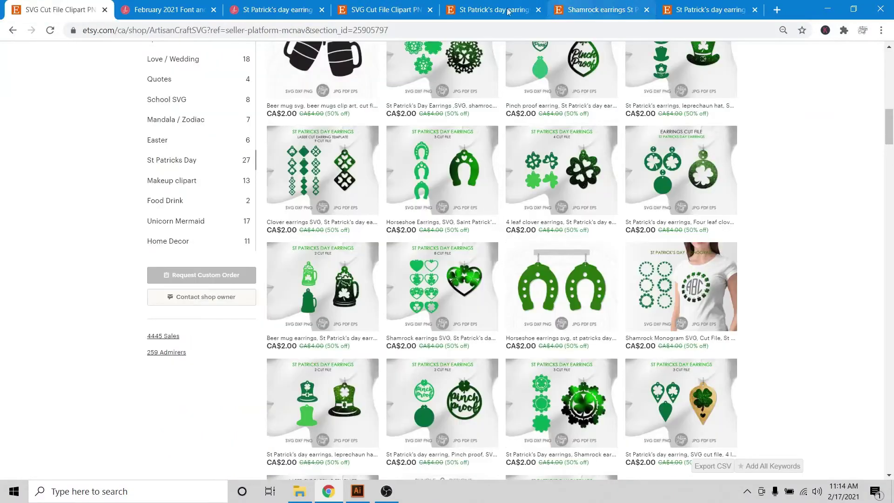
left_click(158, 7)
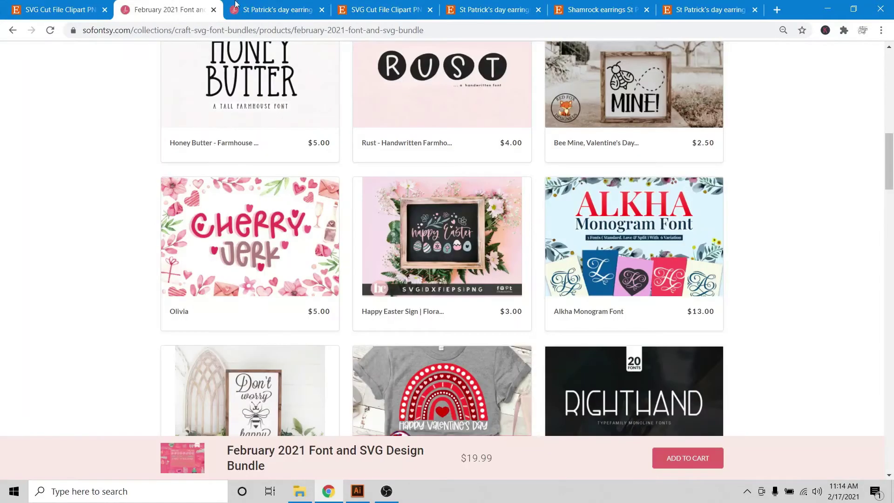
left_click(278, 7)
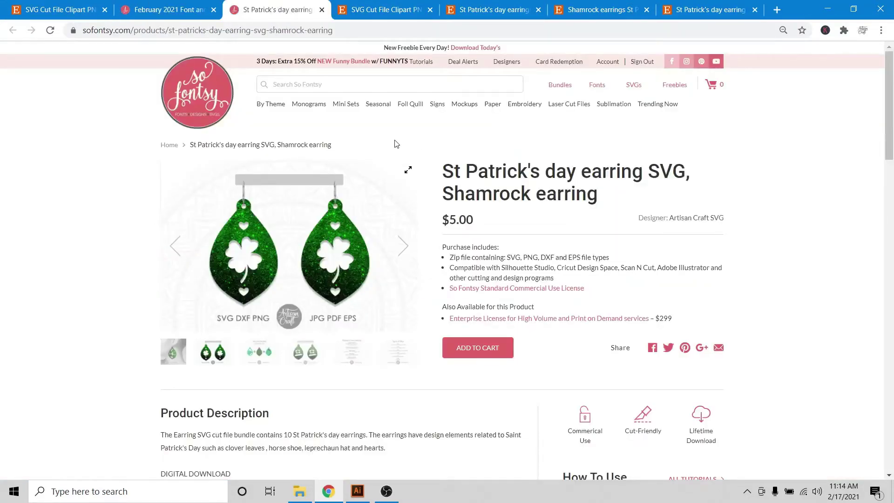
Switch to Illustrator and show the guides and 2x2 layers in the earrings file
left_click(358, 496)
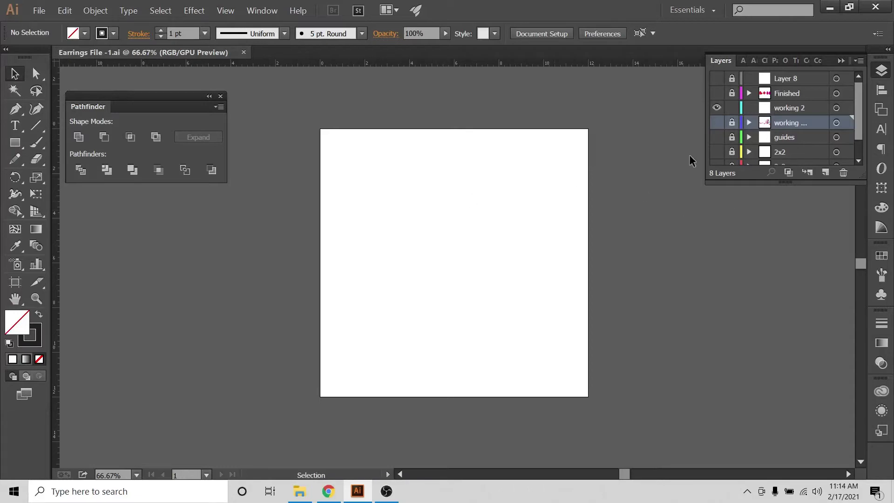
left_click(717, 137)
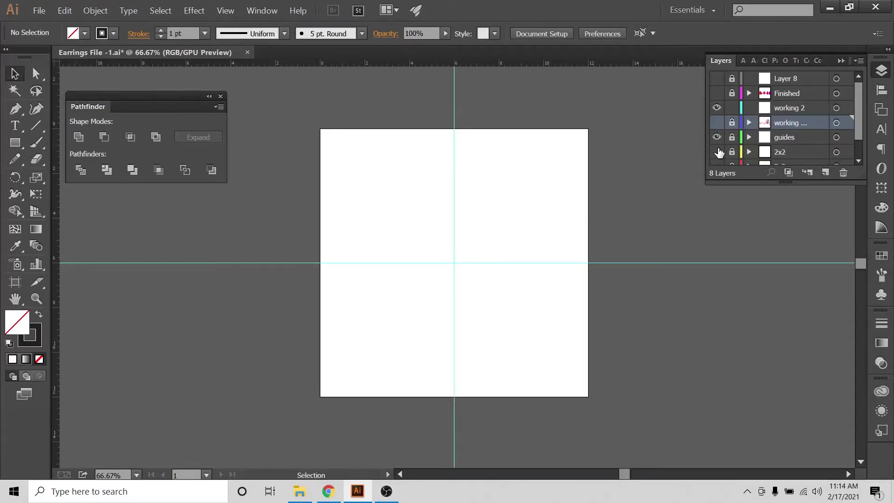
left_click(716, 150)
key("ctrl+equal")
key("ctrl+equal")
key("ctrl+equal")
key("ctrl+equal")
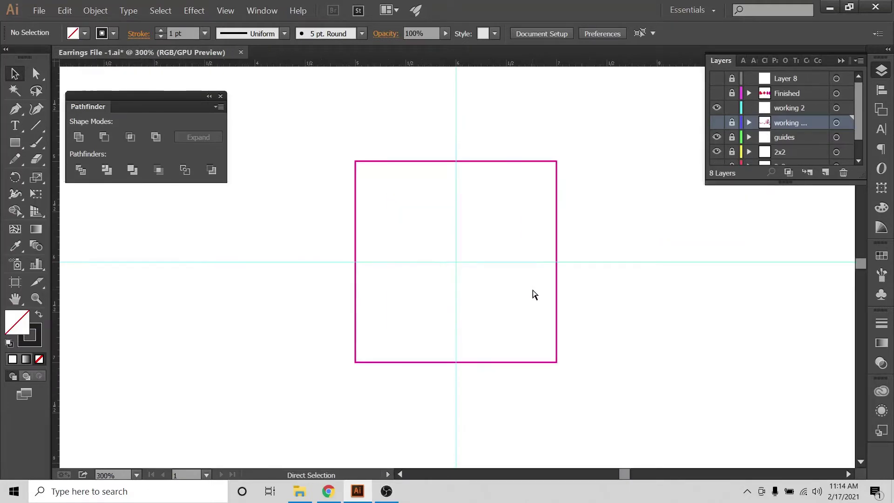
Make the working 2 layer the active layer for drawing inside the 2x2 square
key("ctrl")
key("ctrl+equal")
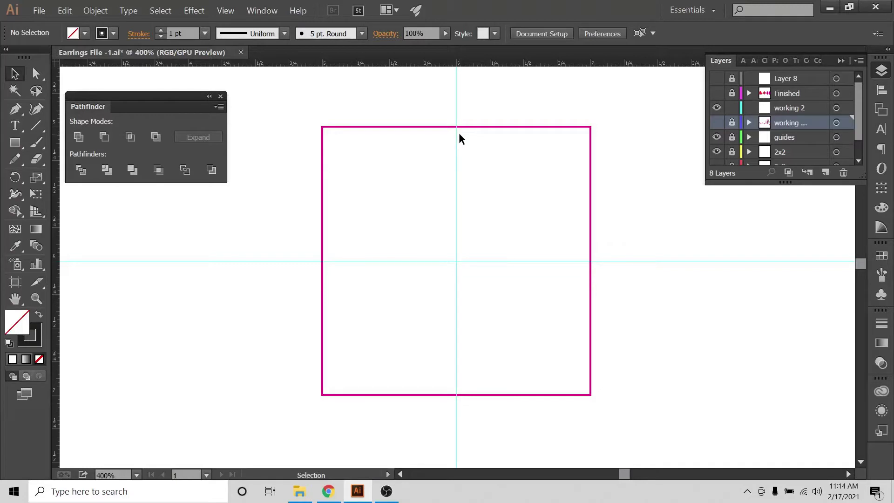
left_click(777, 111)
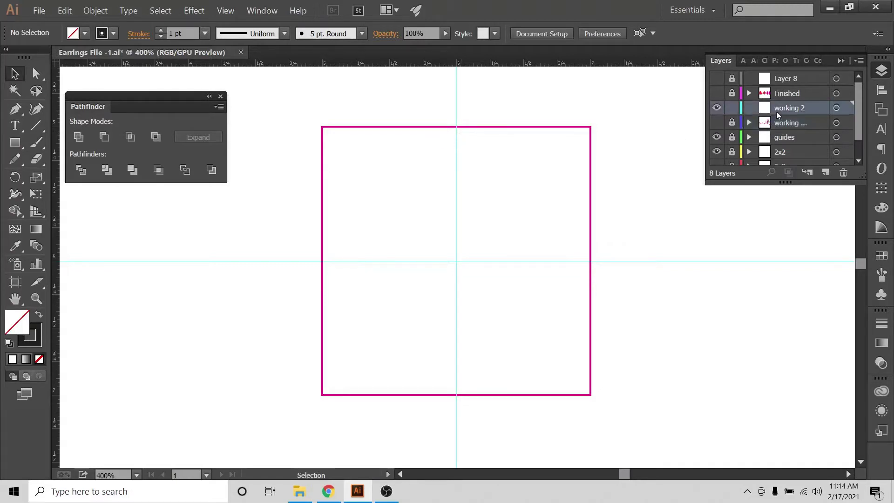
Sketch four freehand test strokes inside the 2x2 square with the Pencil tool and delete them all
left_click(14, 161)
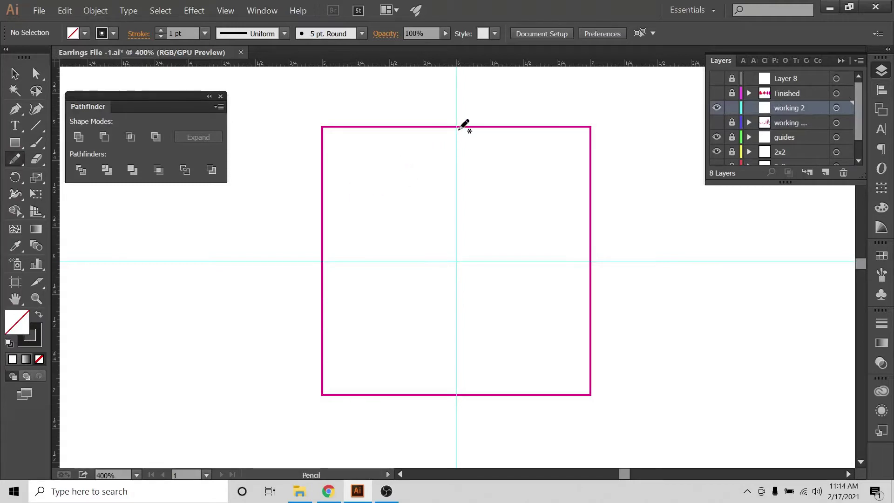
mouse_move(455, 130)
left_mouse_down()
mouse_move(506, 208)
mouse_move(560, 326)
left_mouse_up()
left_click_drag(554, 206, 448, 325)
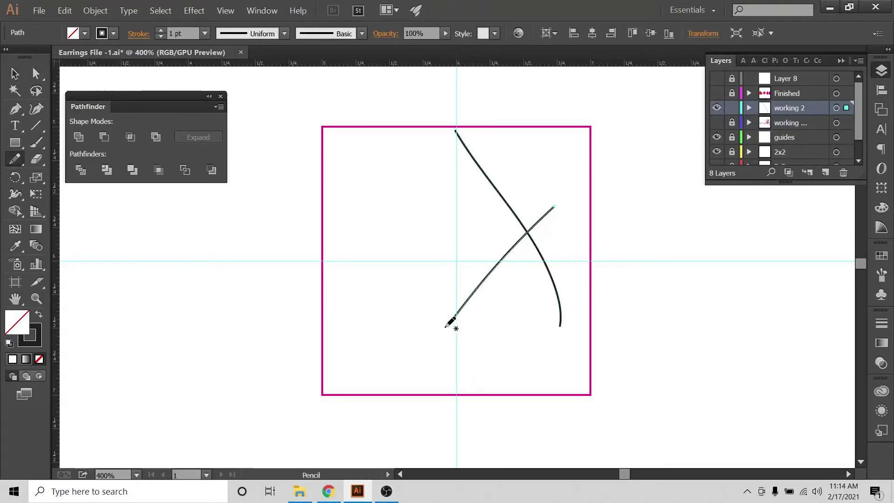
left_click_drag(345, 278, 513, 376)
left_click_drag(465, 239, 480, 230)
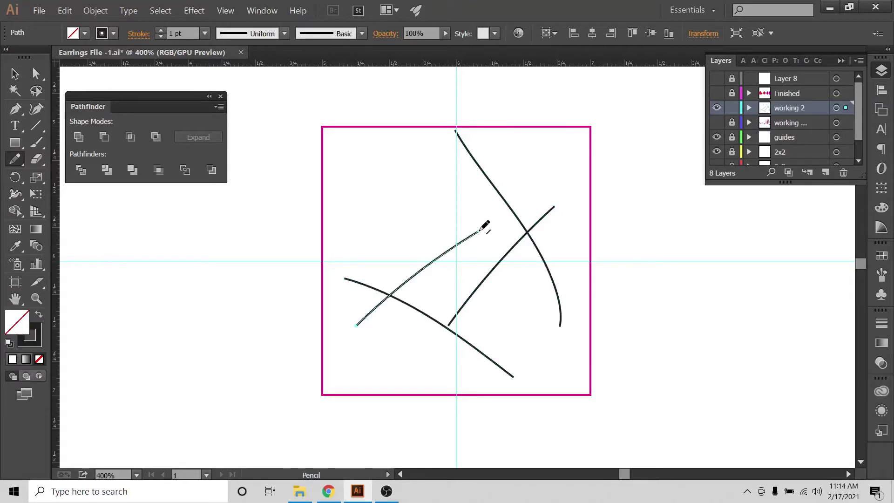
left_click(14, 73)
left_click_drag(330, 116, 635, 414)
key("Delete")
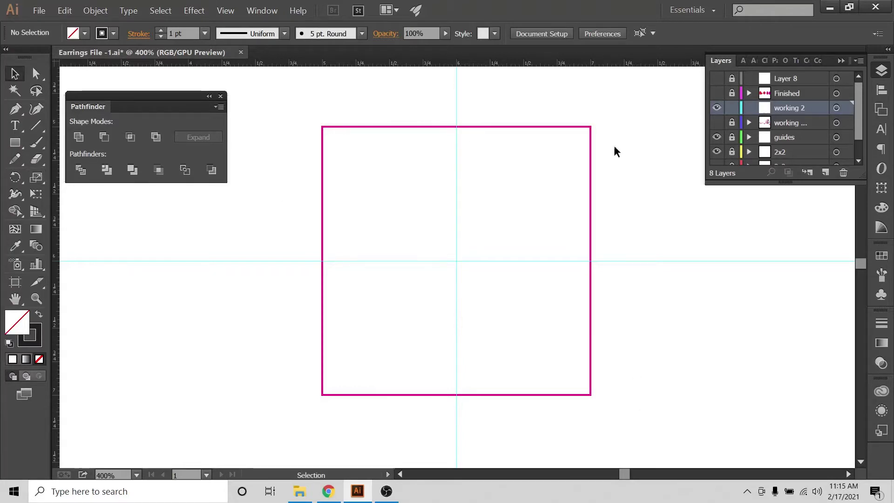
Show the working layer just below working 2 to view its existing earring shapes, and hide it again
left_click(717, 122)
key("ctrl+minus")
key("ctrl+minus")
key("ctrl+minus")
key("ctrl+minus")
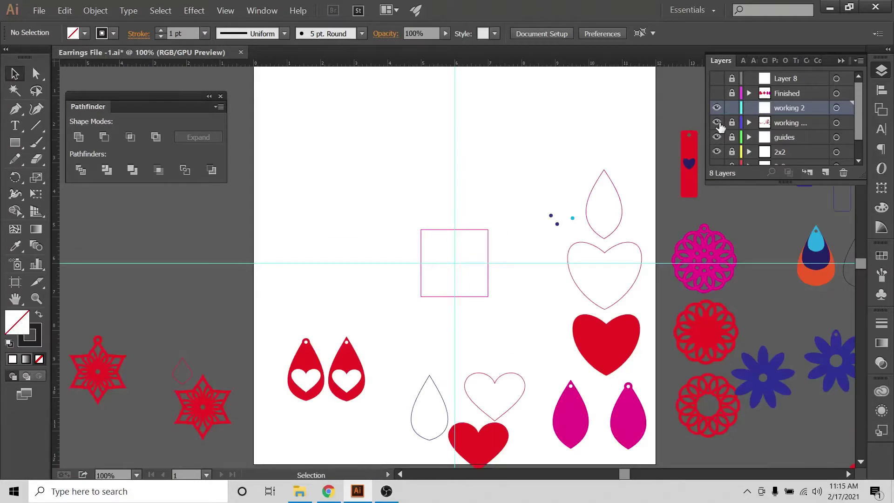
left_click(716, 123)
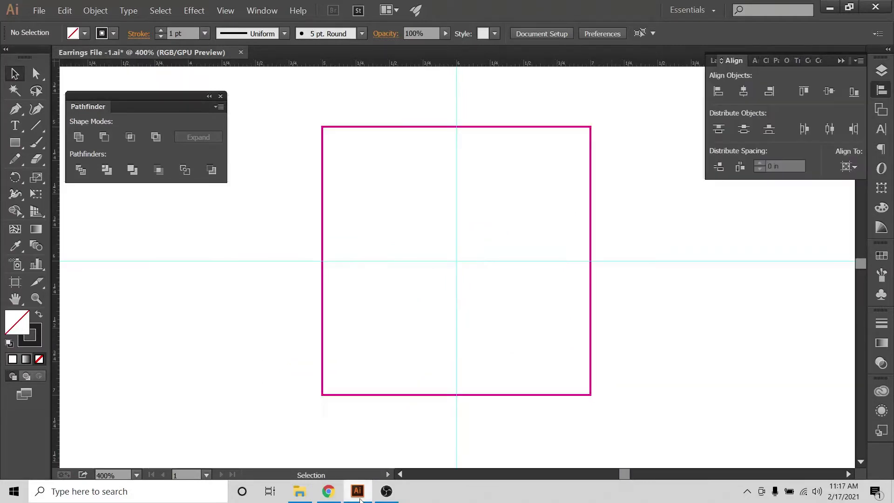
Switch to Chrome to check the Shamrock earring reference on So Fontsy, and return to Illustrator
mouse_move(328, 497)
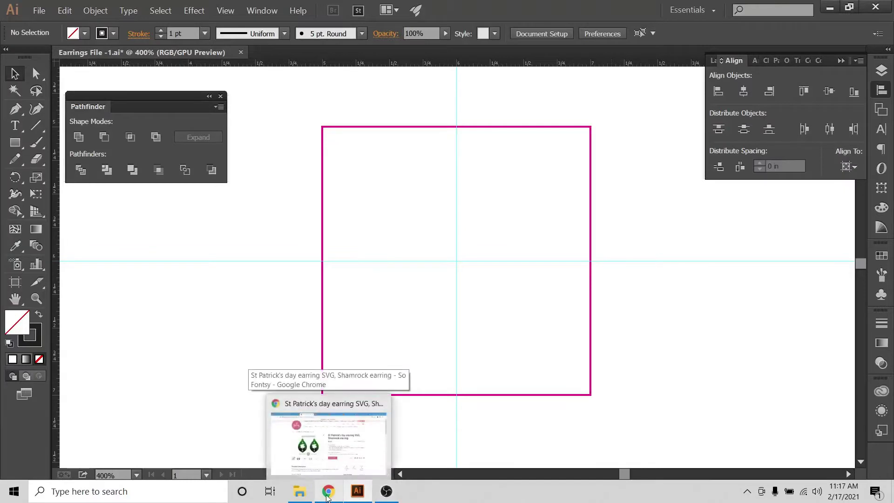
left_click(329, 437)
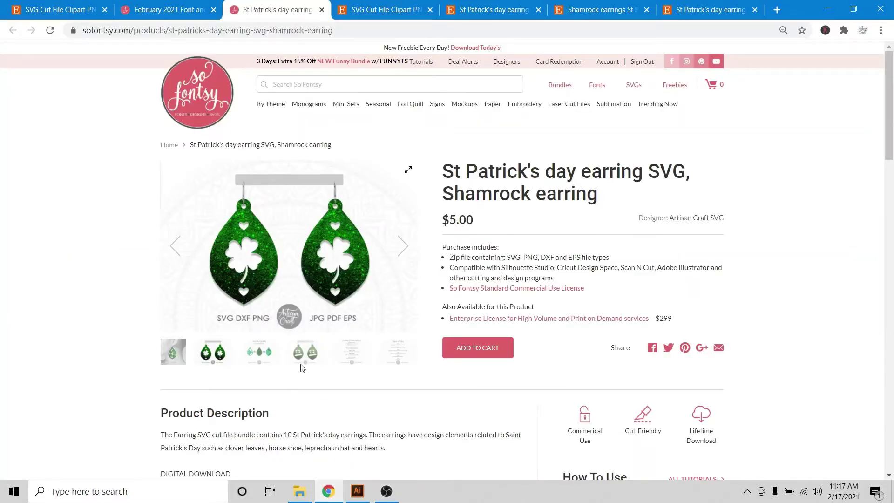
left_click(357, 491)
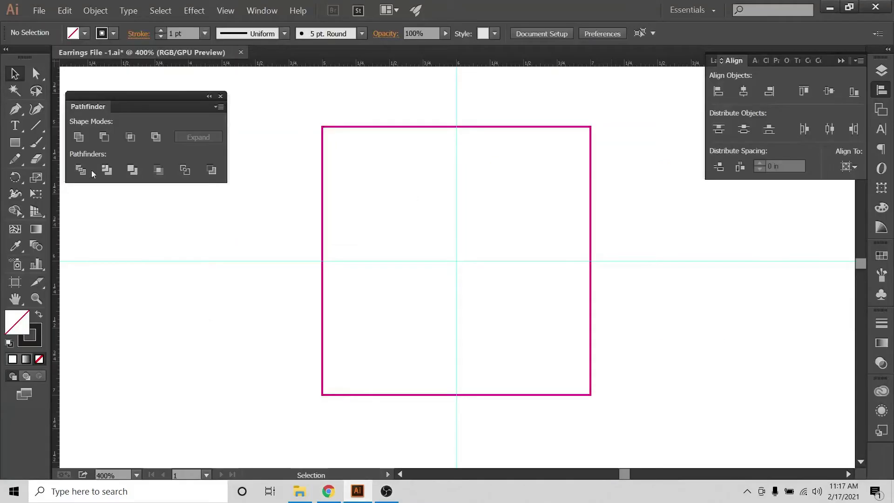
Draw the right half of a teardrop with the Pencil tool, from the square's top centre to the vertical guide near its lower edge
left_click(20, 163)
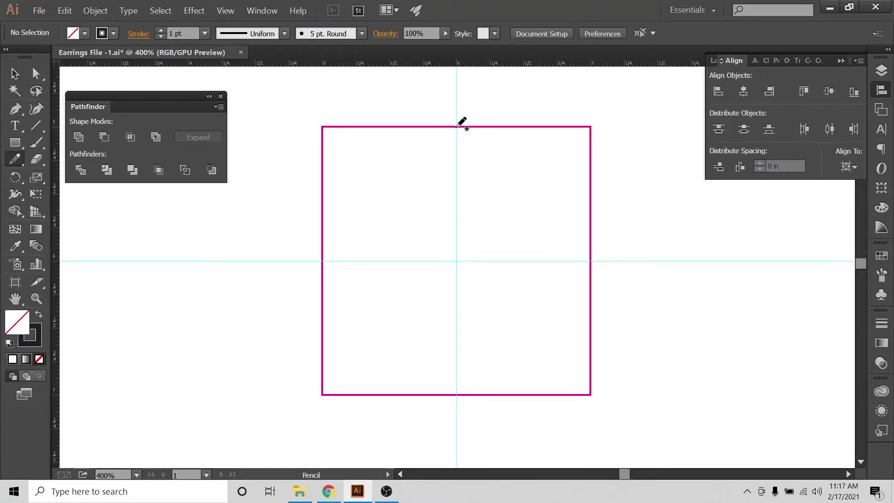
mouse_move(457, 127)
left_mouse_down()
mouse_move(517, 202)
mouse_move(548, 273)
mouse_move(549, 304)
mouse_move(527, 340)
mouse_move(454, 385)
left_mouse_up()
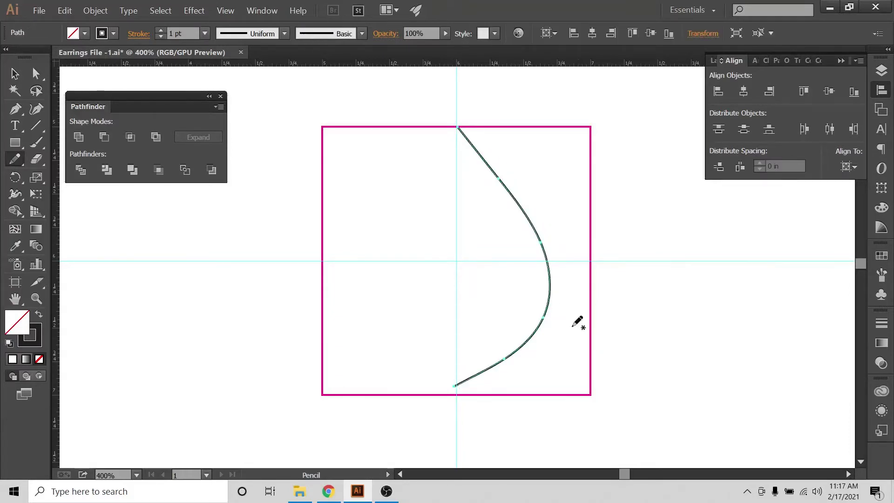
left_click(10, 74)
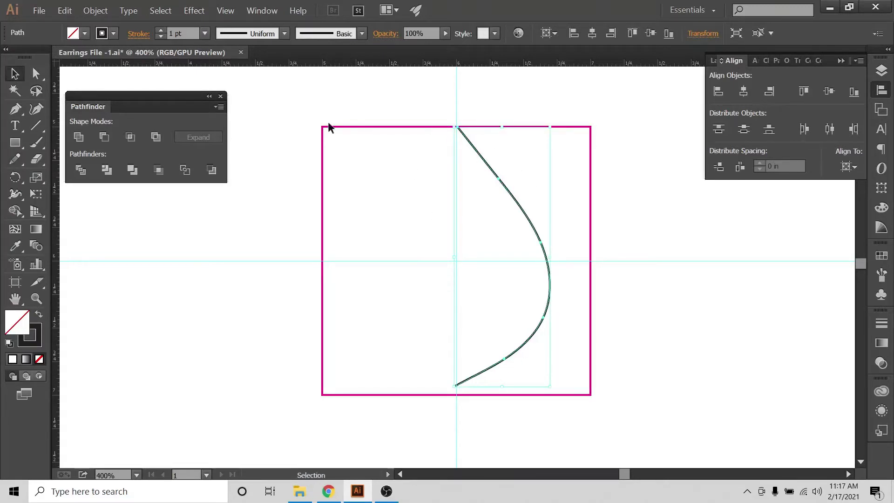
left_click(455, 121)
Align the half-teardrop curve's upper and lower end anchor points to each other on their horizontal centres
key("a")
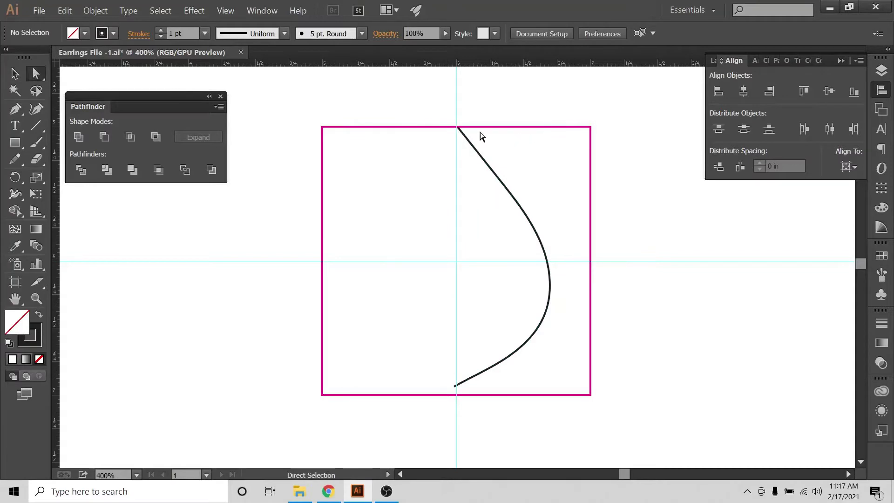
left_click(459, 127)
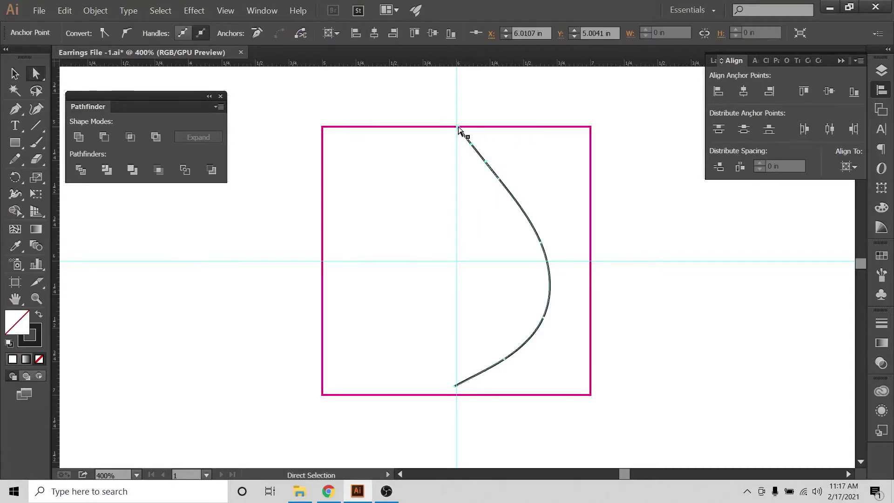
left_click(455, 386, "shift")
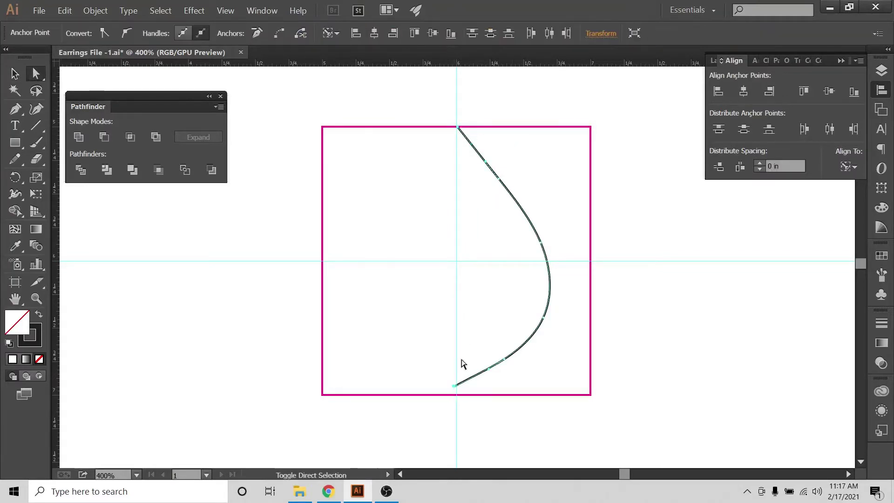
left_click(749, 92)
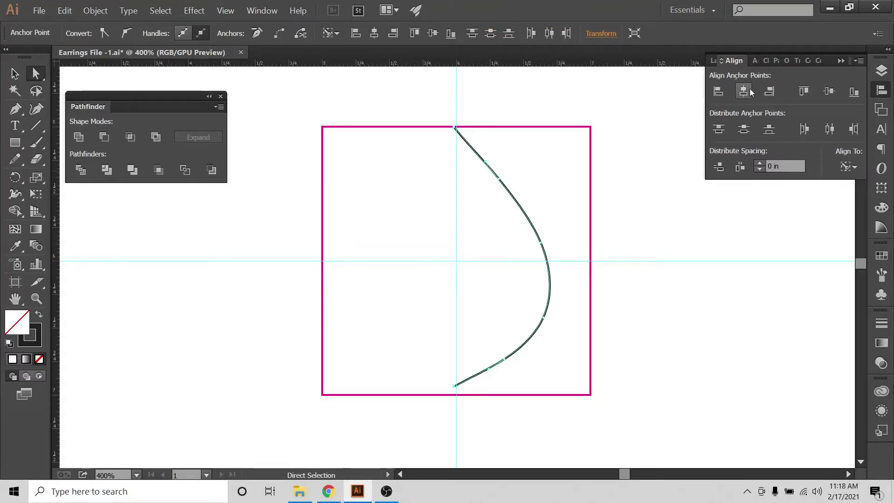
left_click(14, 73)
left_click(362, 174)
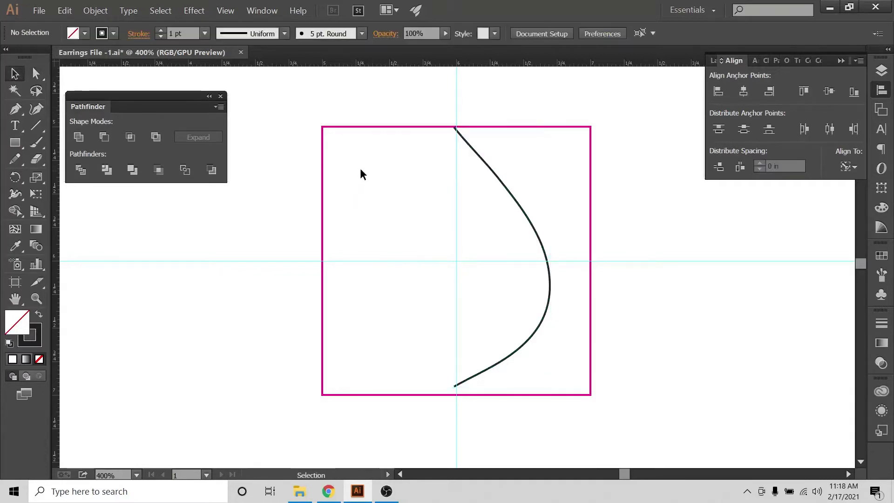
Simplify the half-teardrop path with 50% curve precision and a 0° angle threshold
left_click_drag(500, 140, 467, 184)
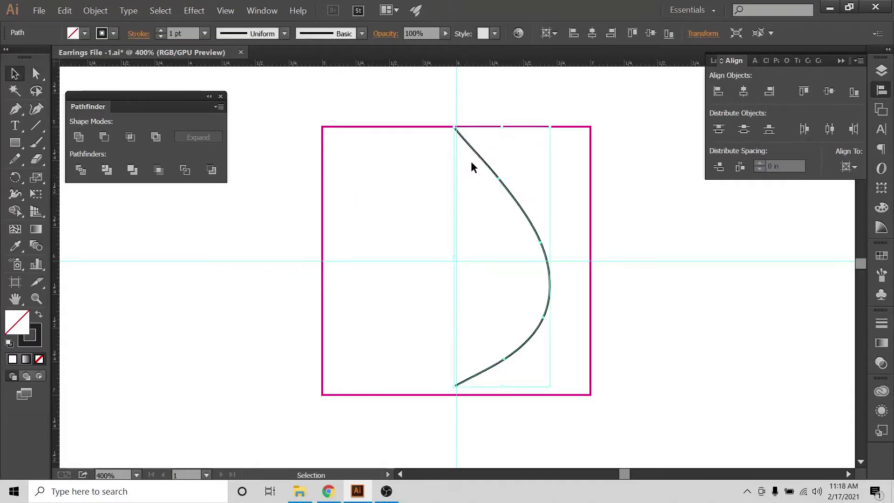
key("ctrl+plus")
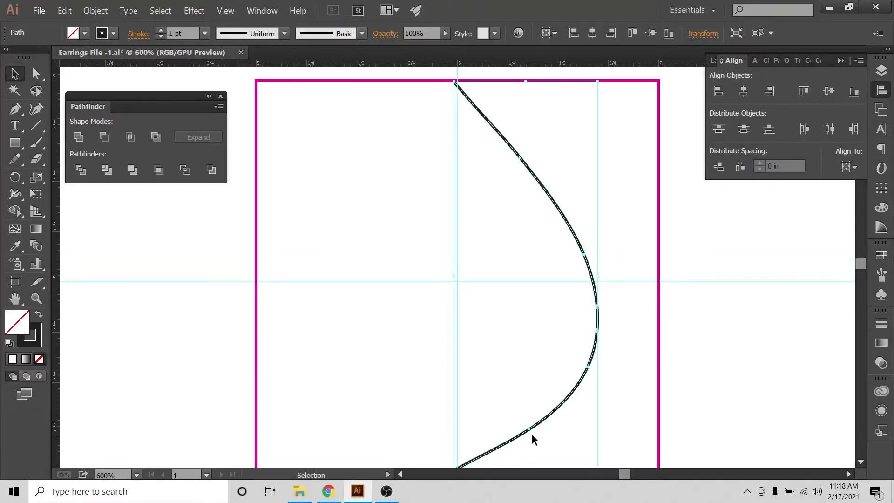
scroll(532, 434, "down", 1)
scroll(473, 389, "up", 1)
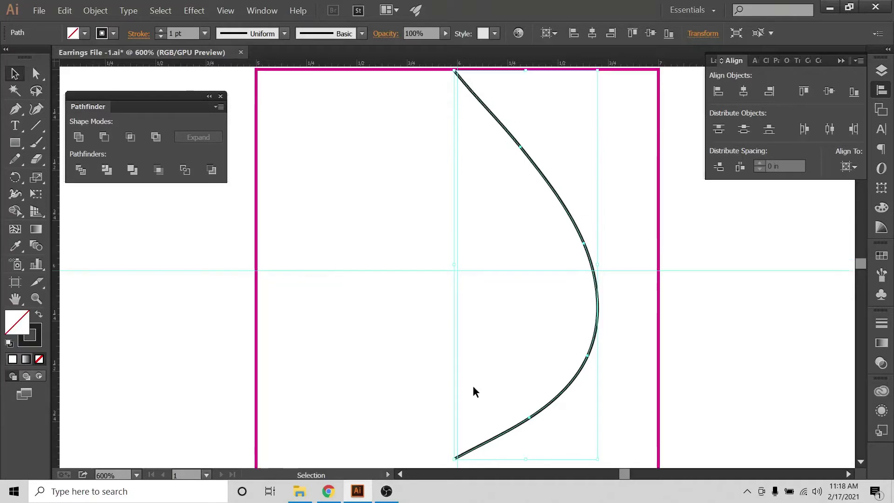
key("ctrl+minus")
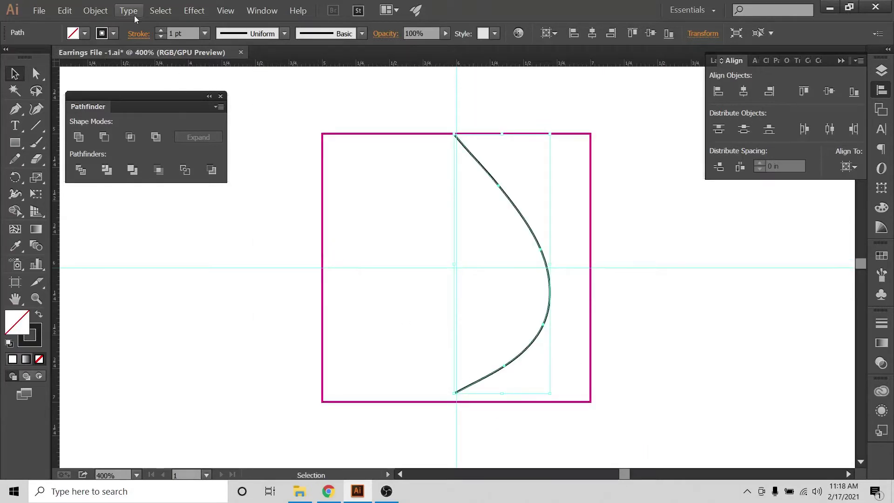
left_click(95, 11)
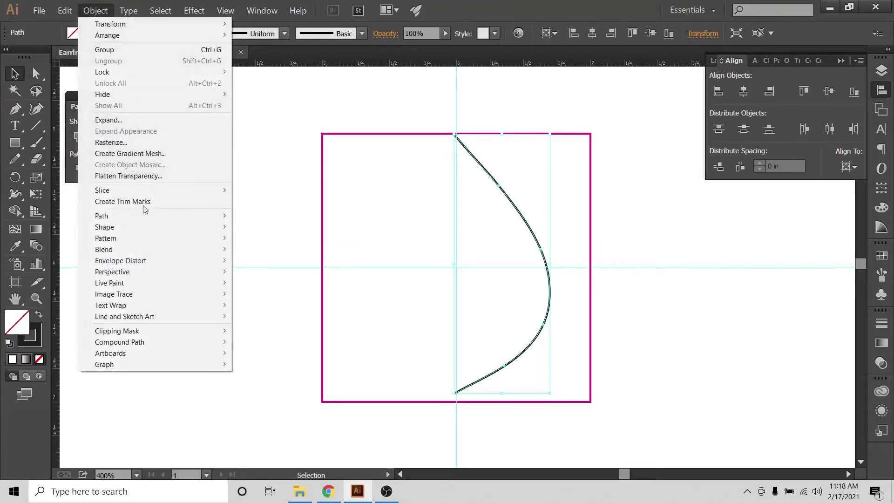
left_click(100, 8)
left_click(99, 8)
mouse_move(130, 216)
left_click(305, 268)
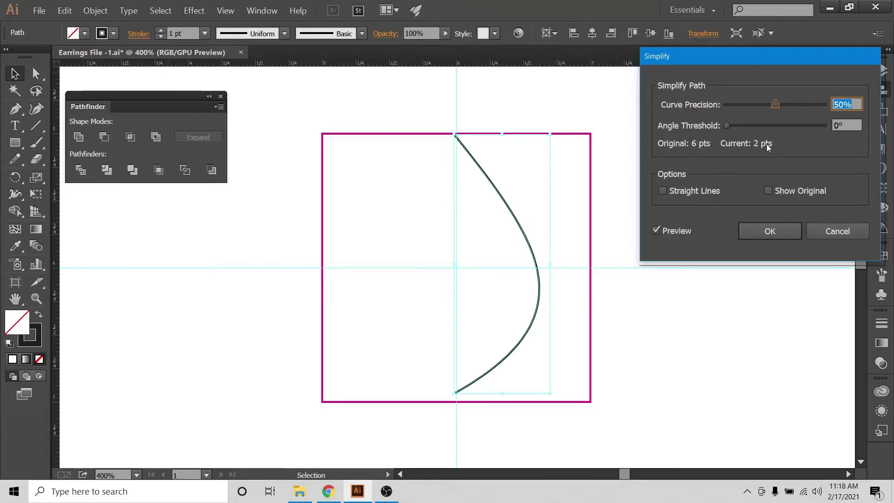
left_click(745, 231)
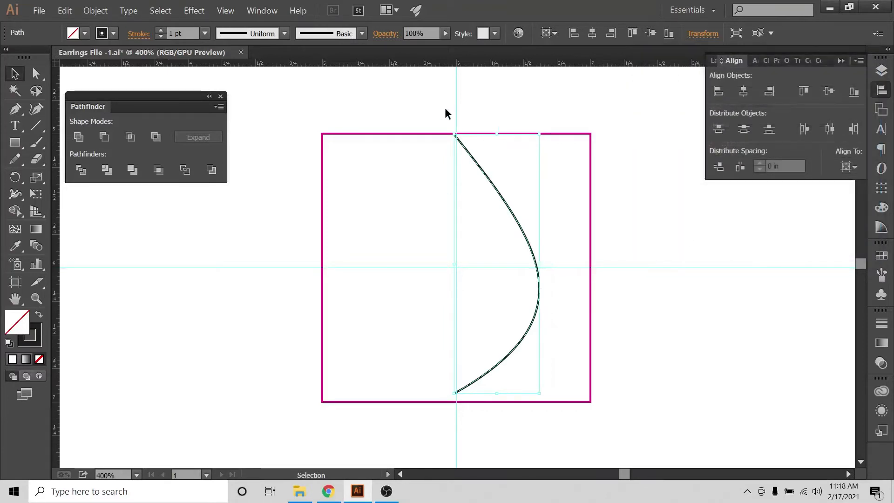
Nudge the simplified curve slightly right so both its ends sit on the vertical centre guide
left_click_drag(504, 178, 488, 244)
key("Right")
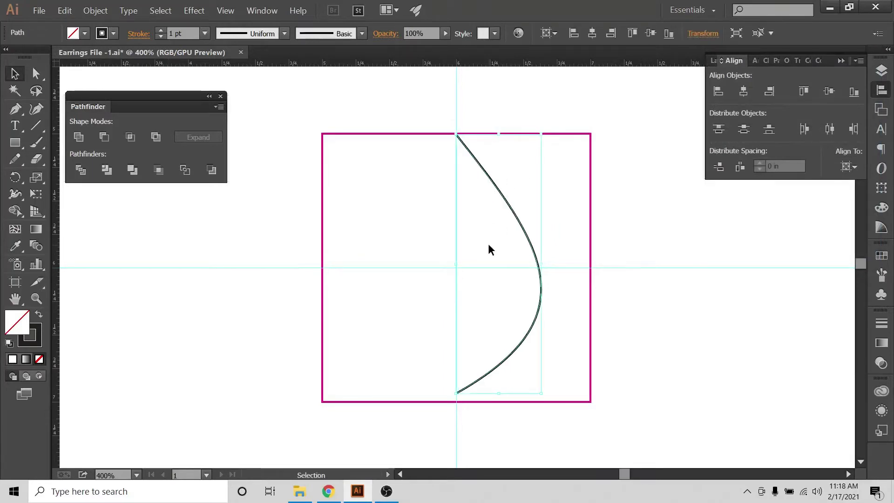
left_click(572, 235)
left_click(509, 181)
right_click(515, 217)
mouse_move(599, 361)
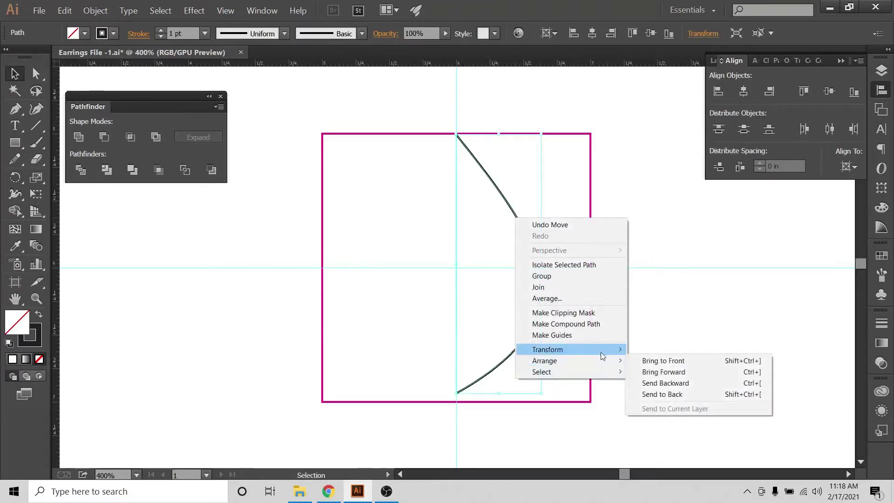
right_click(285, 208)
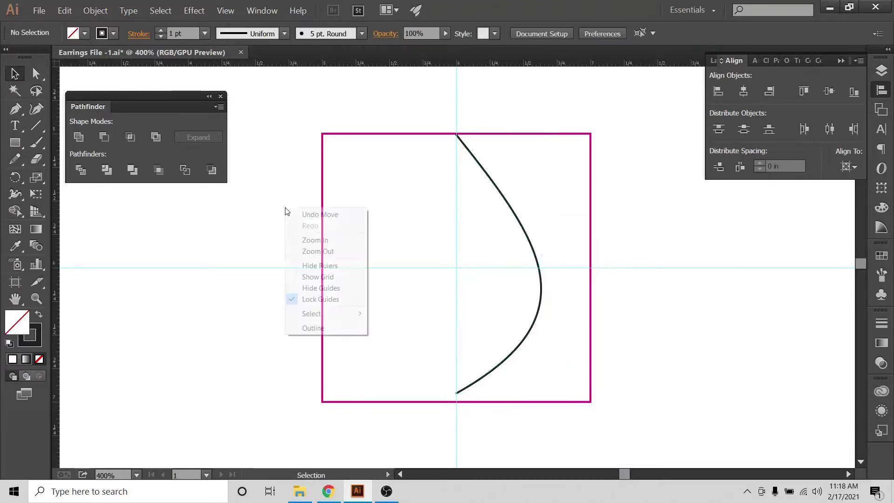
right_click(381, 189)
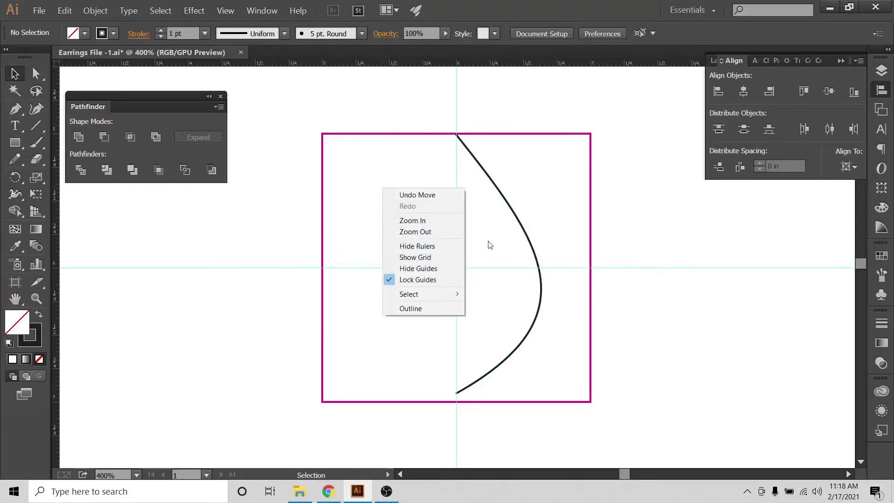
left_click(307, 103)
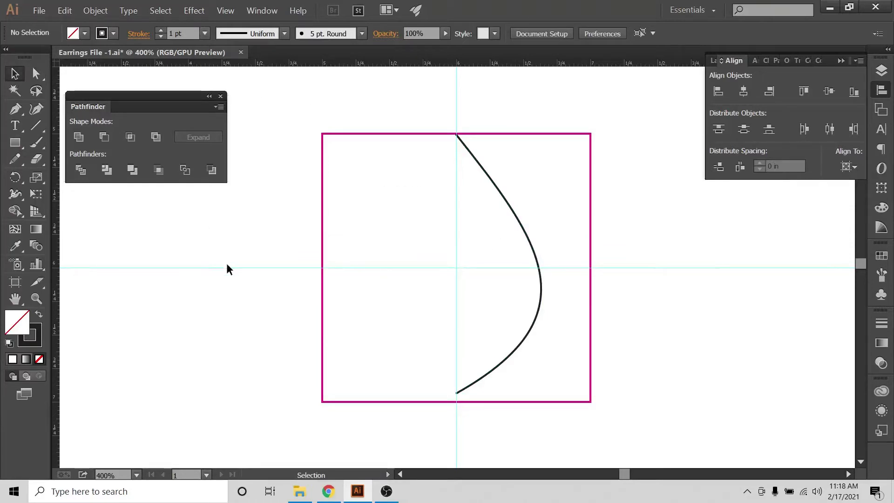
right_click(423, 193)
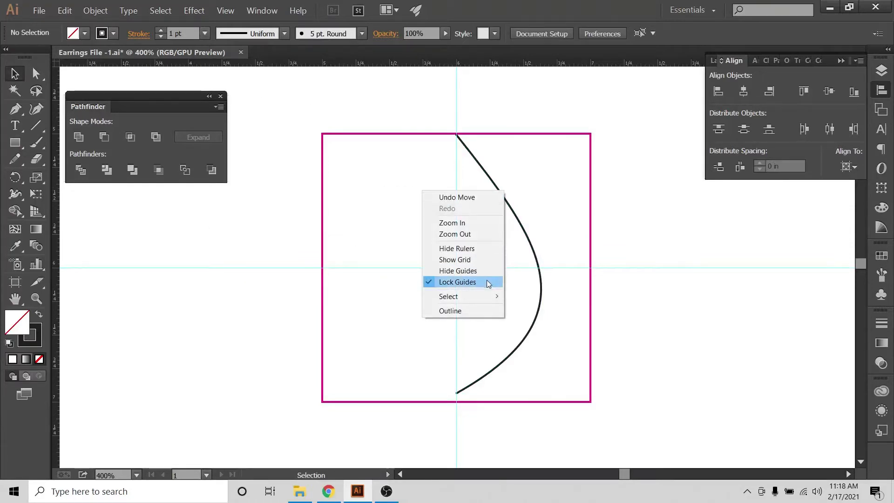
left_click(675, 237)
Reflect a copy of the half-teardrop curve across the vertical axis, previewing the result
left_click_drag(571, 220, 514, 263)
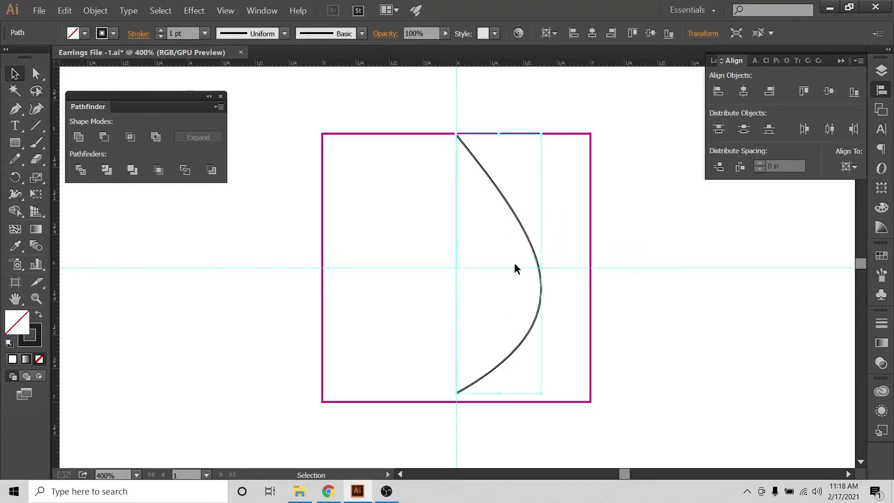
right_click(569, 226)
left_click_drag(550, 190, 485, 256)
right_click(534, 250)
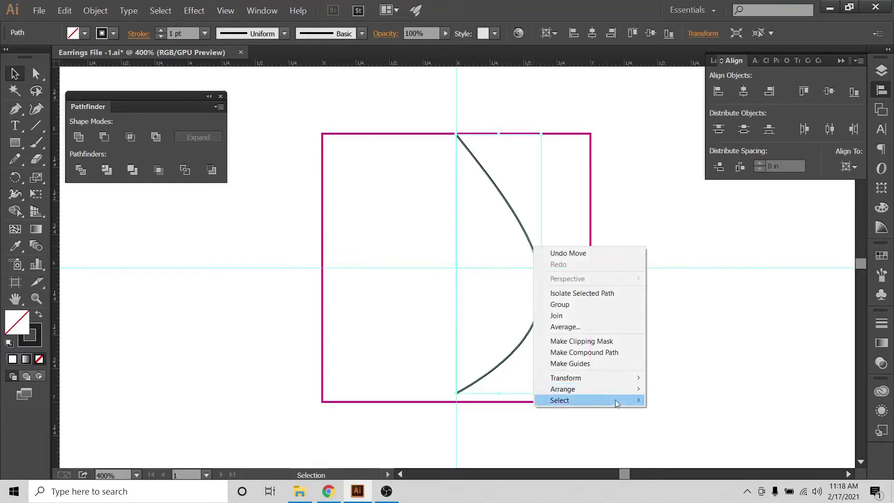
mouse_move(614, 380)
left_click(673, 415)
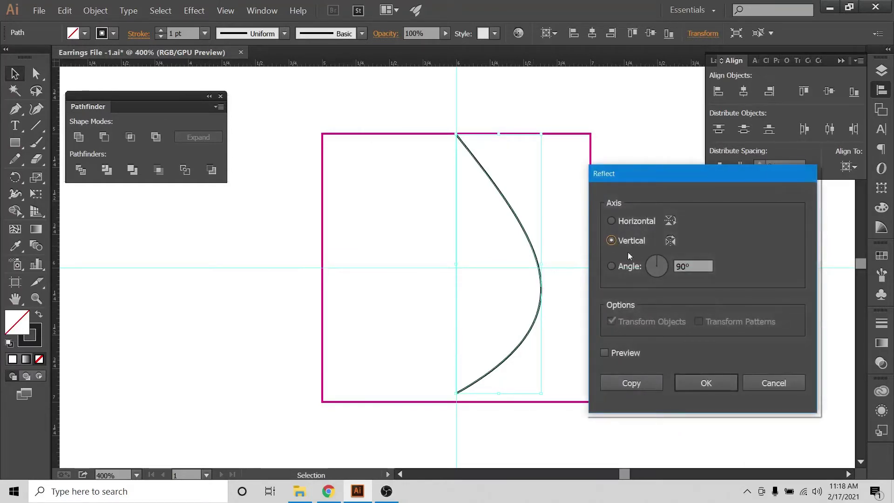
left_click(604, 353)
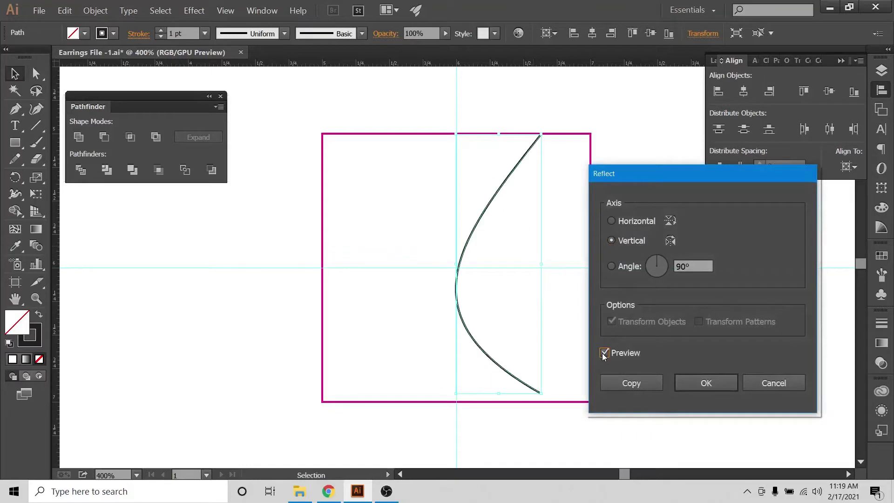
left_click(623, 381)
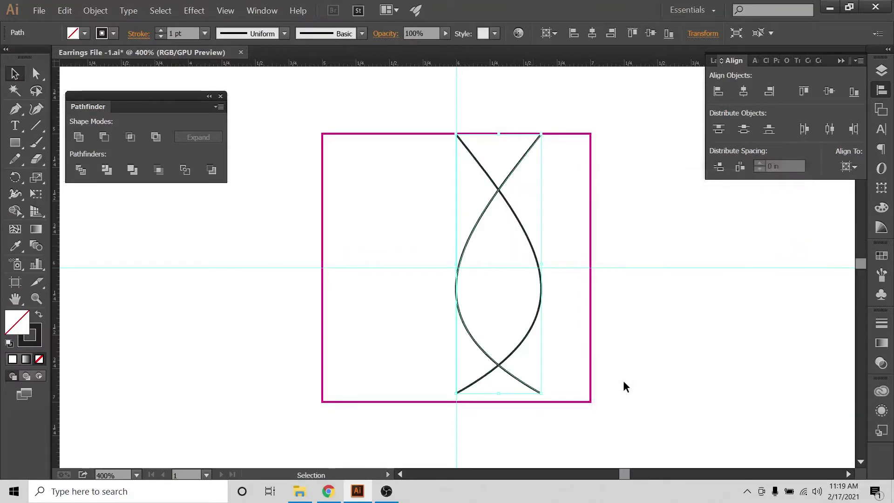
Move the reflected copy left until its ends meet the original curve's ends at the vertical centre guide
left_click(632, 315)
left_click(478, 232)
key("Left")
key("Left")
key("Left")
key("Left")
key("Left")
key("Left")
key("Left")
key("Left")
key("Left")
key("Left")
key("Left")
key("Left")
key("Left")
key("Left")
key("Left")
key("Left")
key("Left")
key("Left")
key("Left")
key("Left")
key("Left")
key("Left")
key("Left")
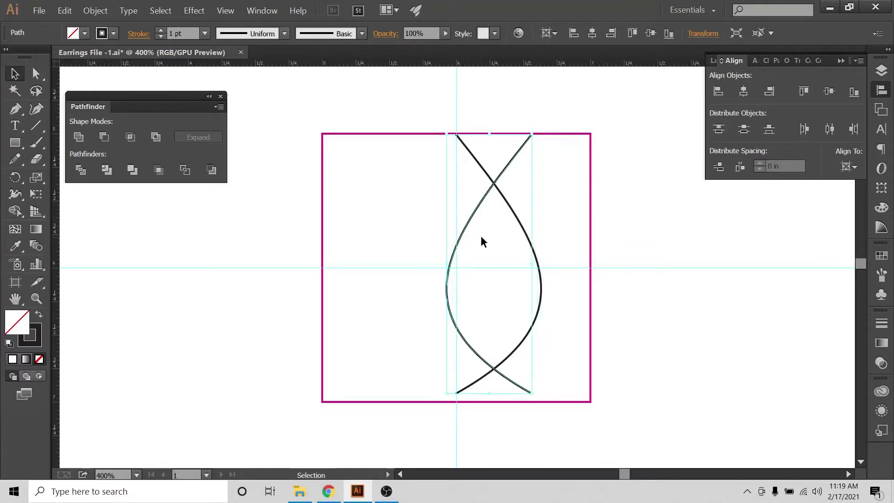
key("Left")
key("Left")
key("Left")
key("Left")
key("Left")
key("Left")
key("Left")
key("Left")
key("Left")
key("Left")
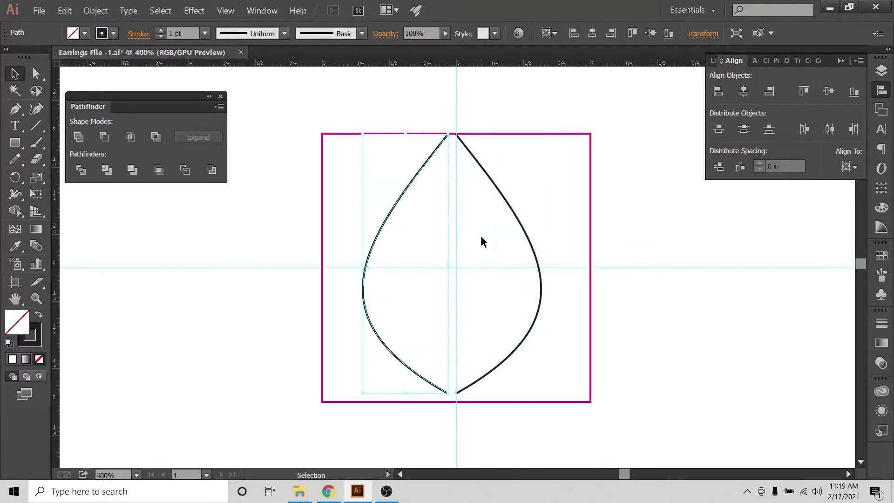
key("Right")
key("Right")
key("Right")
key("Right")
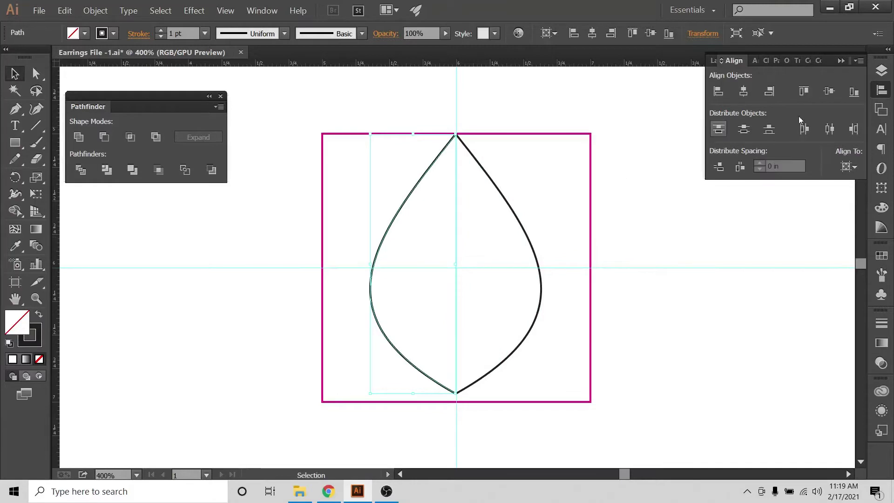
Hide the 2x2 and guides layers and deselect the artwork
left_click(880, 70)
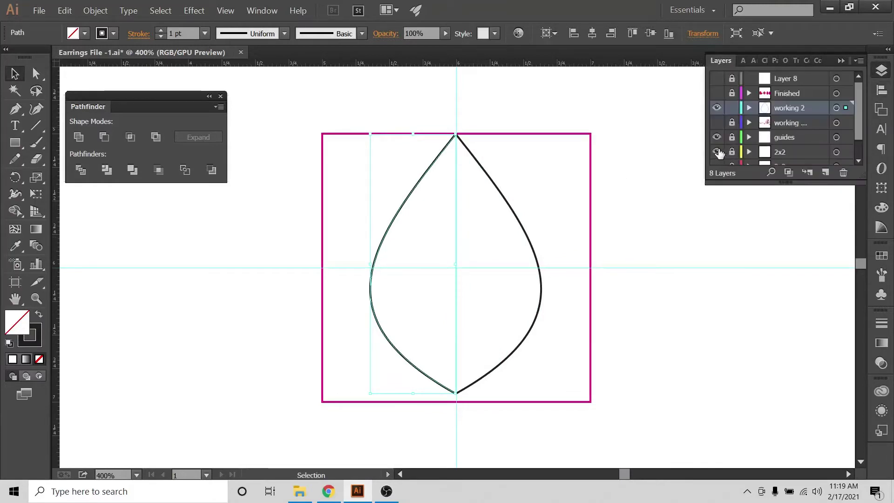
left_click(716, 152)
left_click(716, 137)
left_click(592, 155)
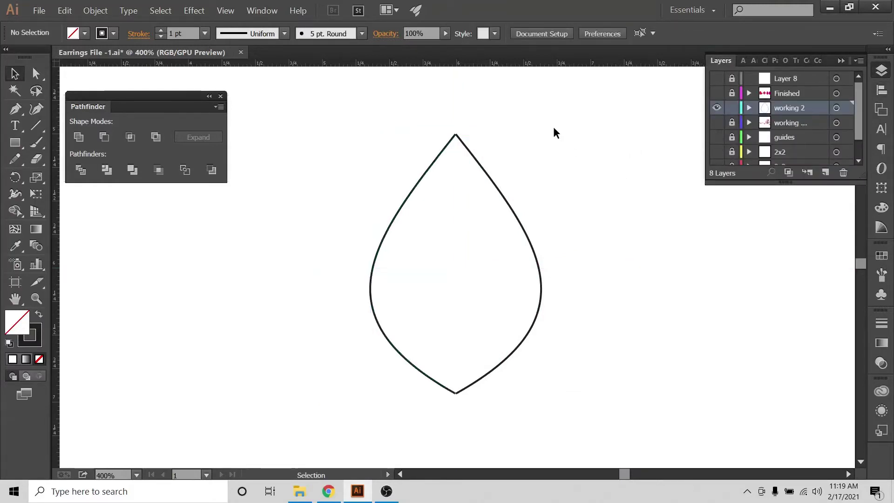
Select both teardrop halves and change the alignment reference to Align to Selection
key("ctrl+plus")
key("ctrl+plus")
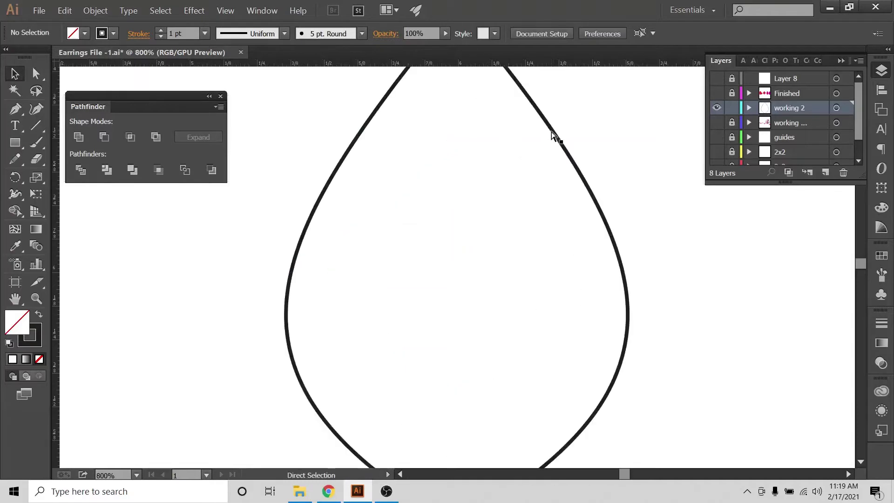
scroll(490, 224, "up", 10)
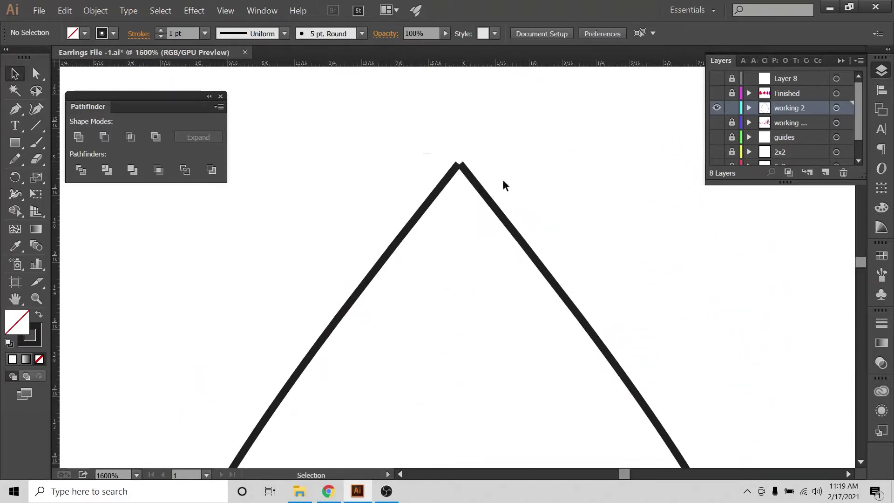
left_click(479, 189)
left_click(881, 90)
left_click(848, 167)
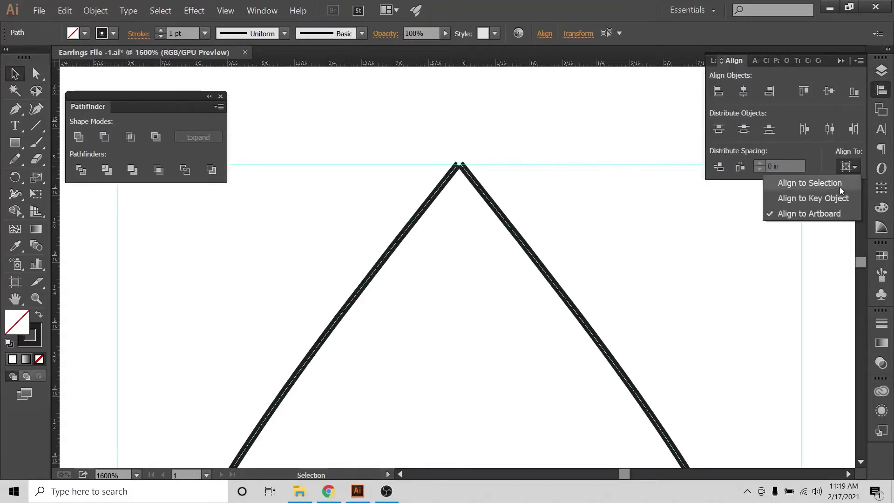
left_click(839, 184)
left_click(847, 166)
left_click(832, 95)
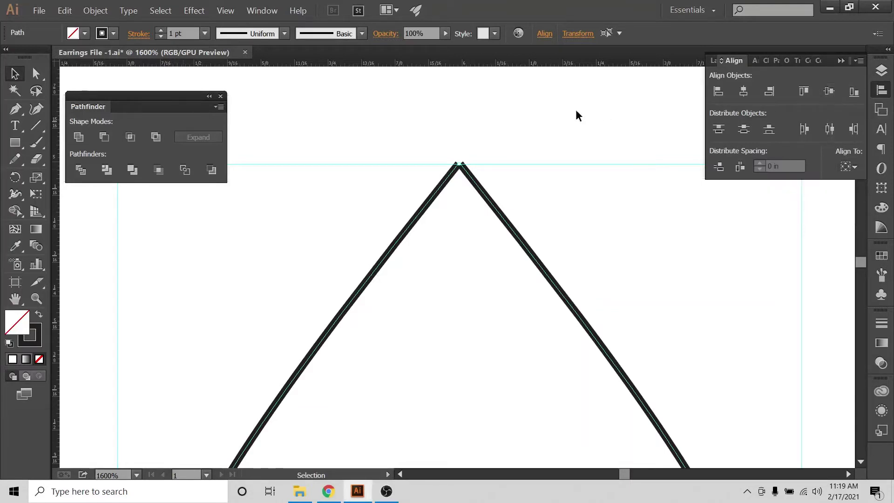
left_click(378, 163)
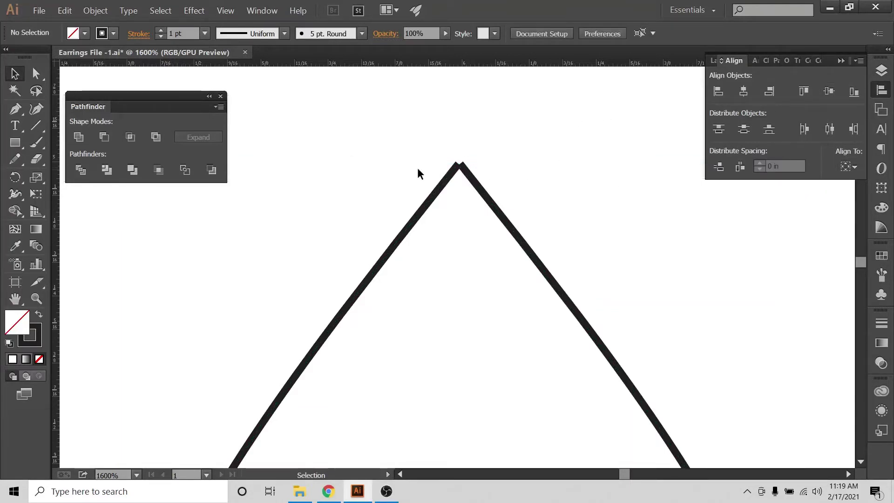
Nudge the left half slightly left to open a small gap between the ends of the two halves
left_click(38, 74)
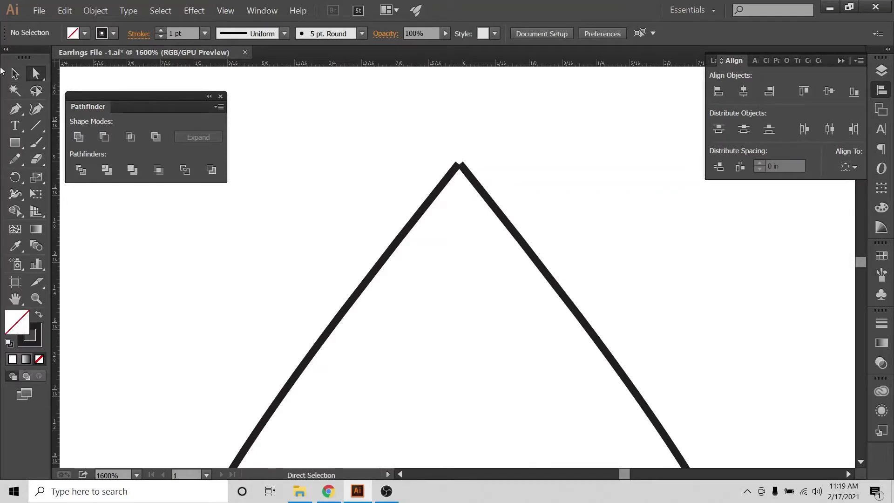
left_click(14, 74)
left_click_drag(336, 232, 368, 311)
key("Left")
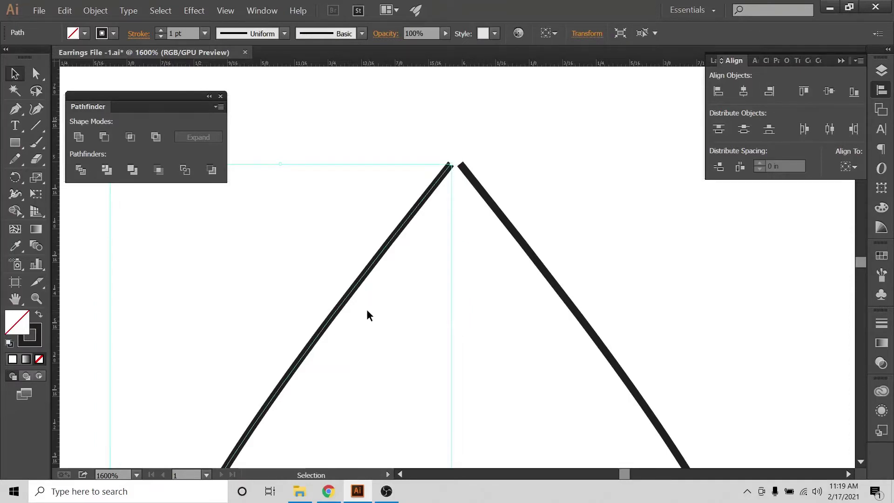
key("ctrl+minus")
key("ctrl+minus")
key("ctrl+minus")
scroll(367, 308, "down", 3)
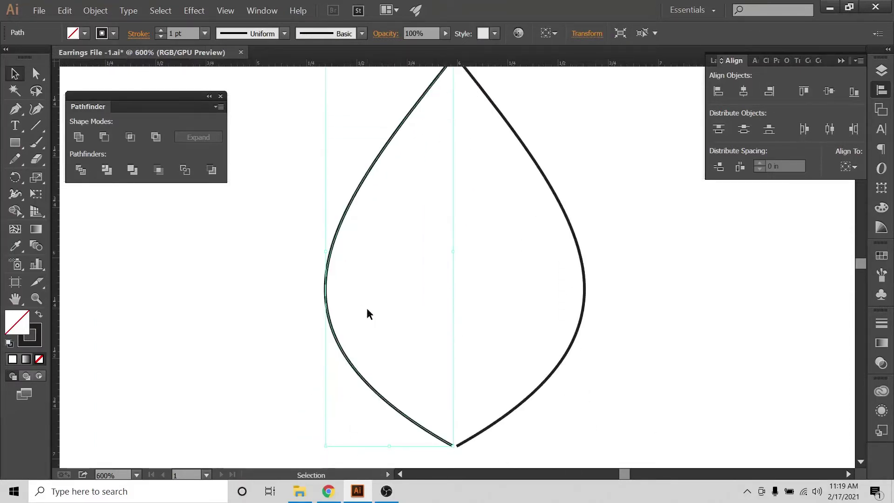
scroll(366, 308, "up", 1)
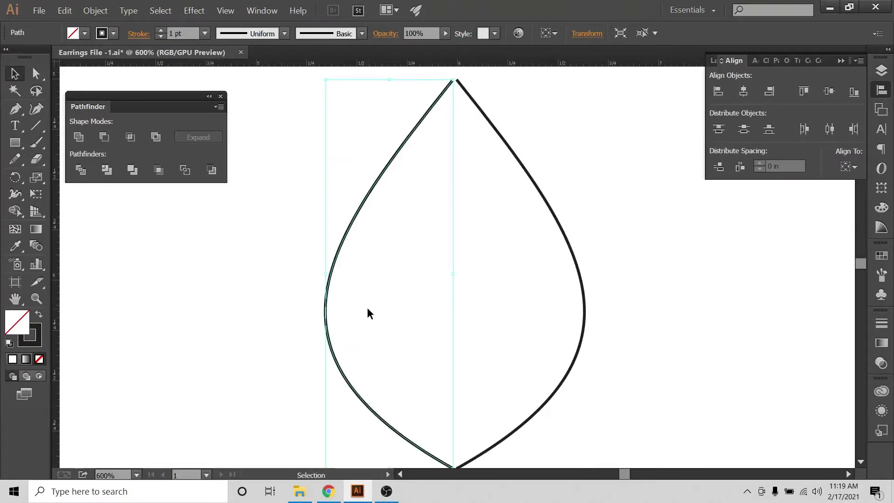
left_click(580, 168)
scroll(614, 167, "up", 1)
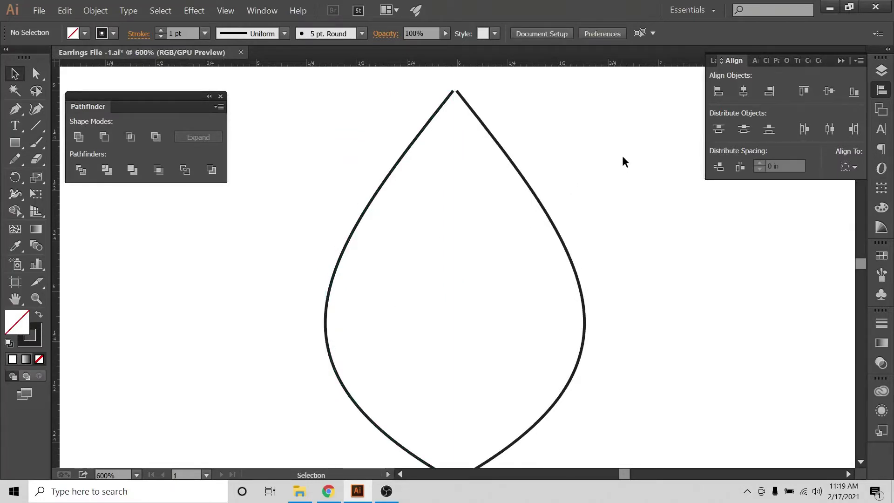
Join the upper end anchor points of the two halves with the Join tool and check the tip's anchor point
left_click(42, 73)
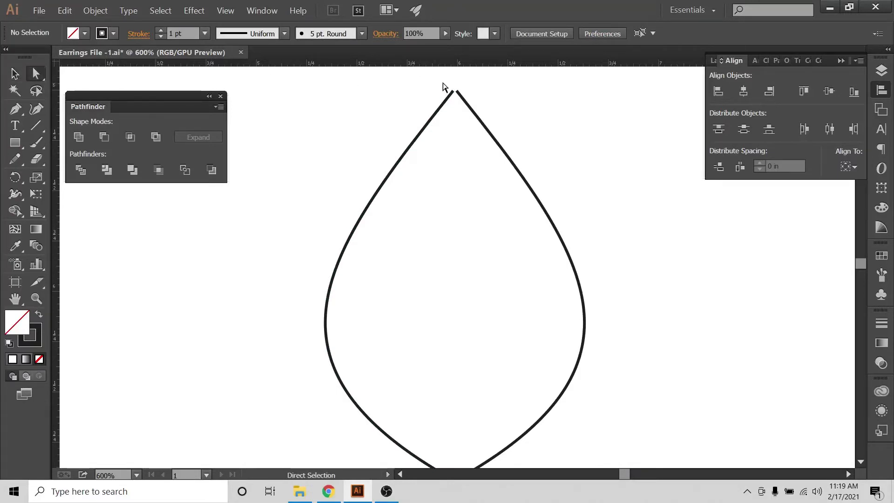
left_click_drag(443, 83, 472, 105)
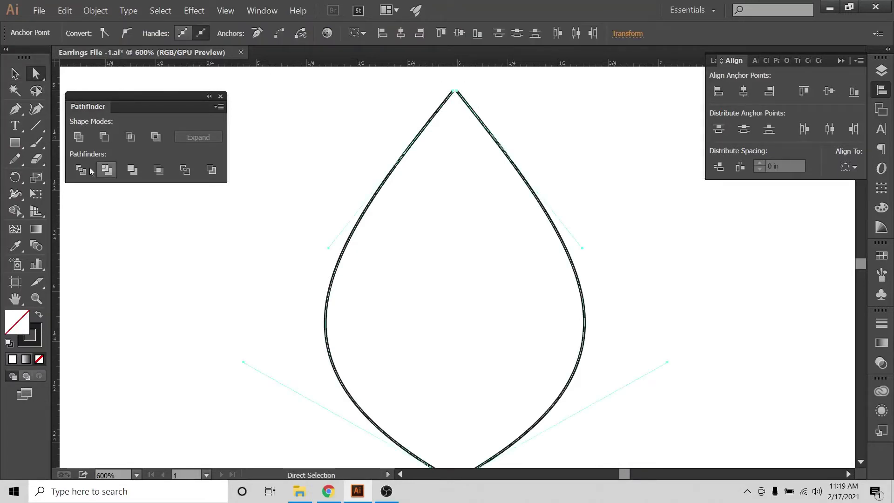
left_click_drag(9, 159, 48, 210)
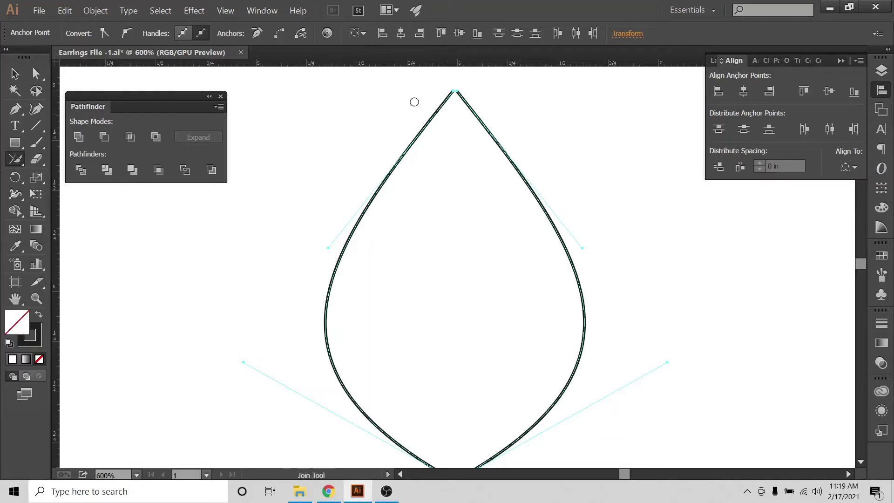
mouse_move(473, 92)
left_mouse_down()
mouse_move(438, 90)
mouse_move(499, 98)
left_mouse_up()
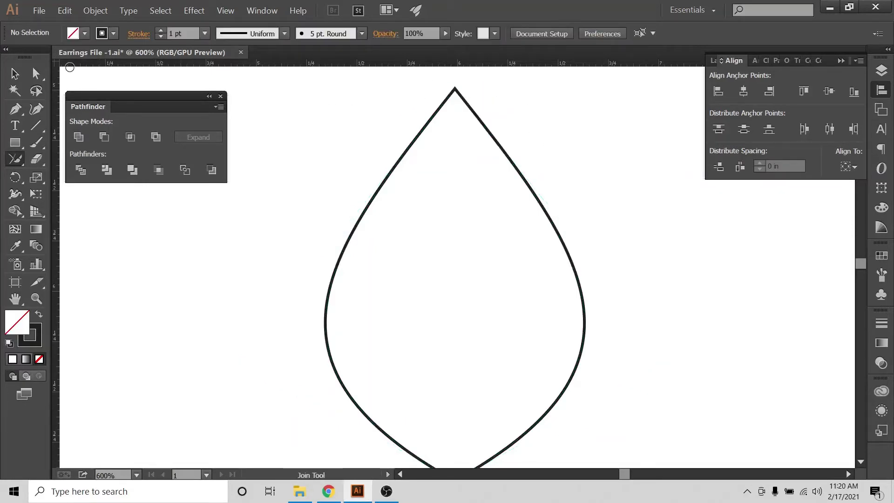
left_click(36, 73)
key("ctrl+plus")
key("ctrl+plus")
key("ctrl+plus")
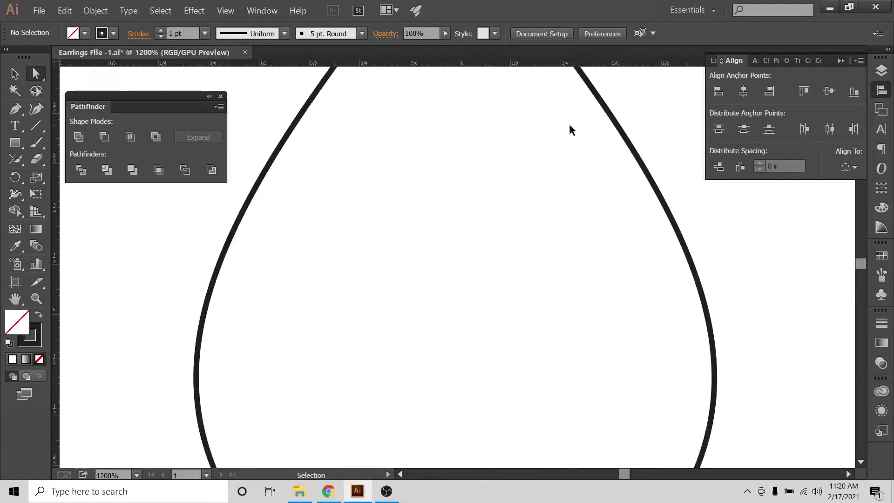
scroll(512, 207, "up", 1)
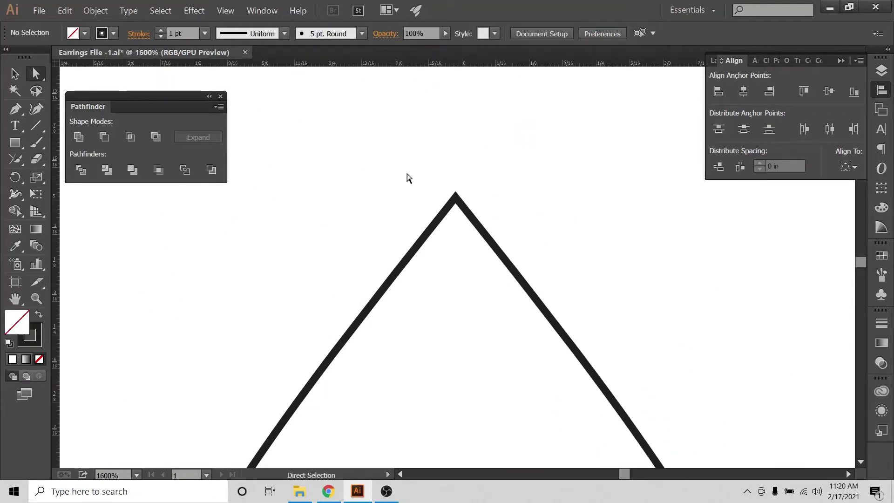
left_click(456, 196)
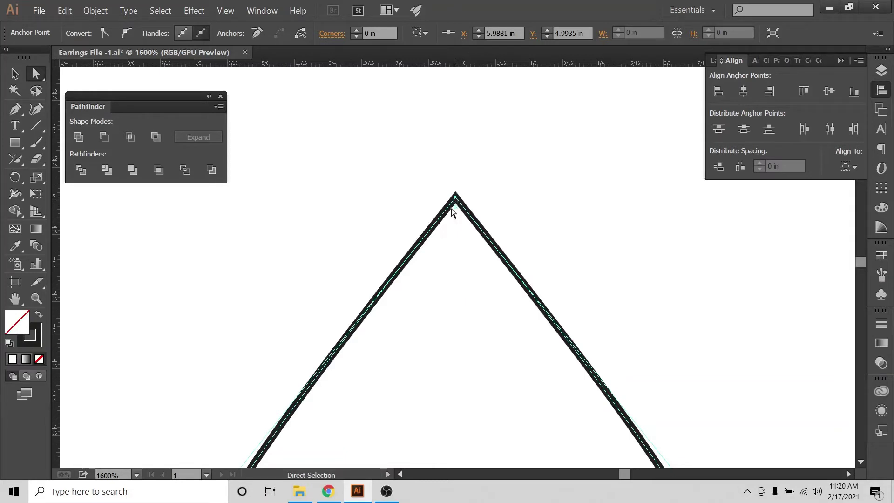
Join the lower end anchor points of the two halves with the Join tool to close the teardrop outline
key("ctrl+minus")
key("ctrl+minus")
key("ctrl+minus")
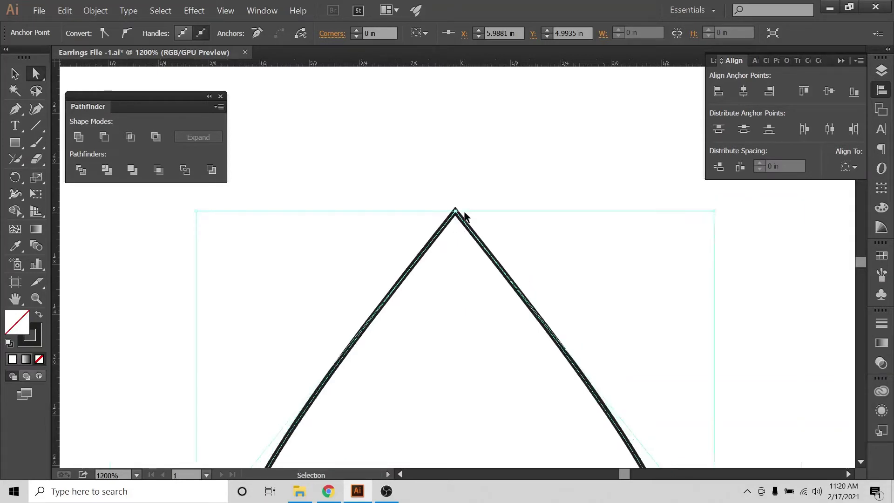
scroll(470, 231, "down", 5)
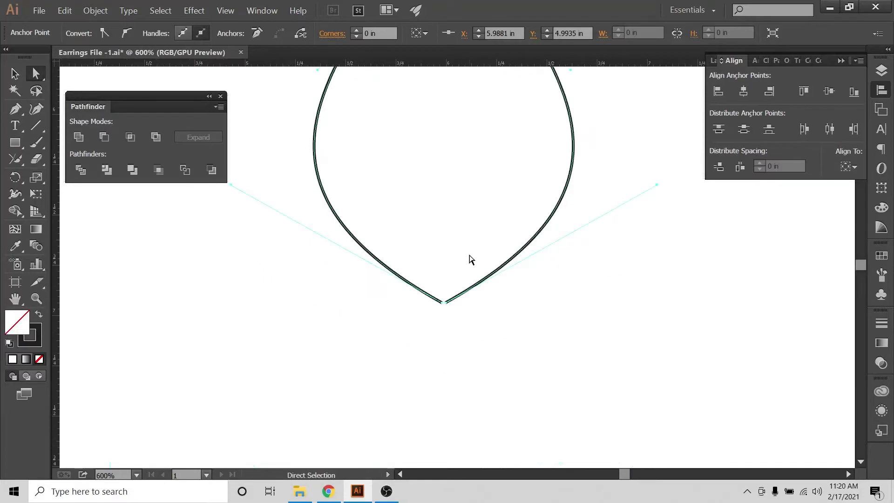
key("ctrl+plus")
key("ctrl+plus")
key("ctrl+plus")
left_click(158, 408)
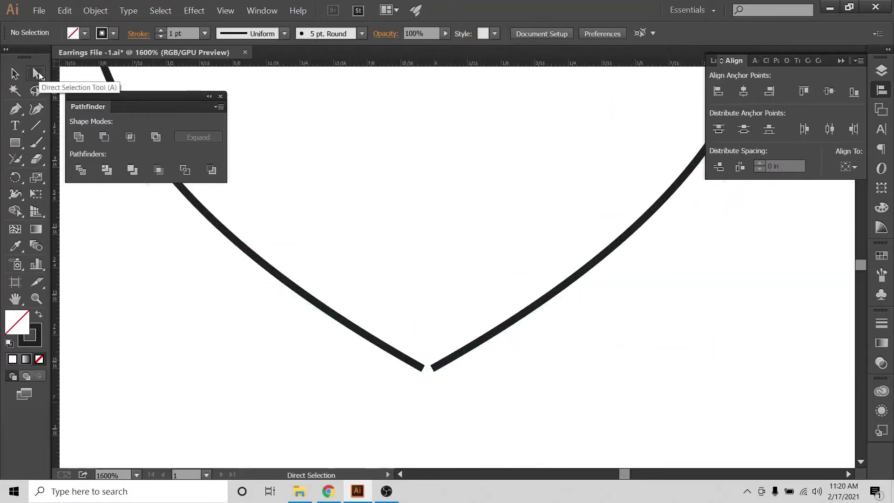
left_click_drag(414, 345, 444, 397)
key("shift+j")
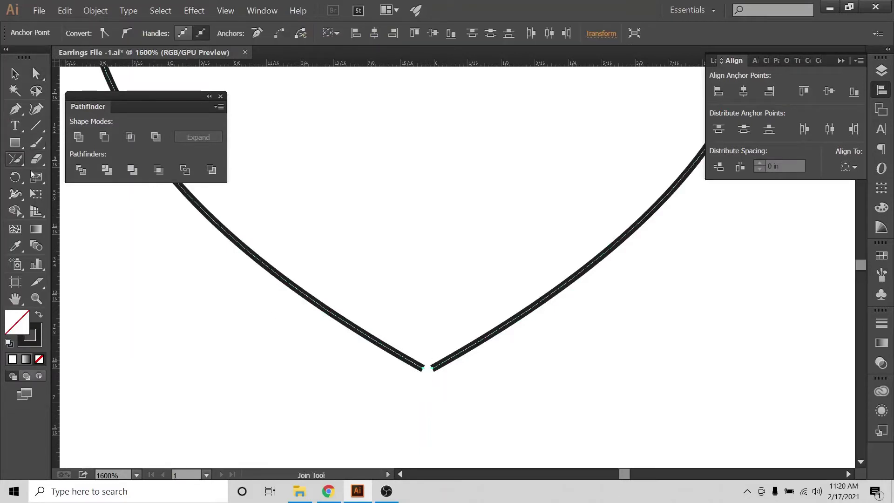
left_click_drag(429, 367, 439, 370)
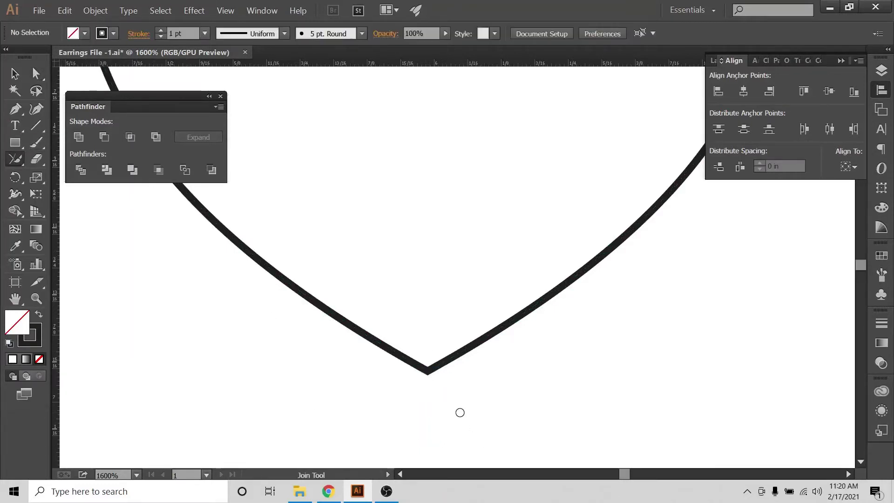
left_click(14, 73)
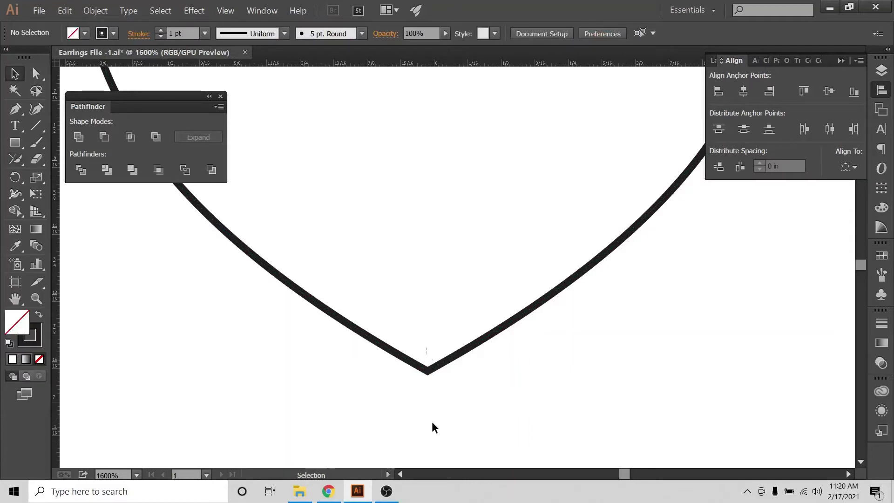
left_click(428, 371)
left_click(476, 387)
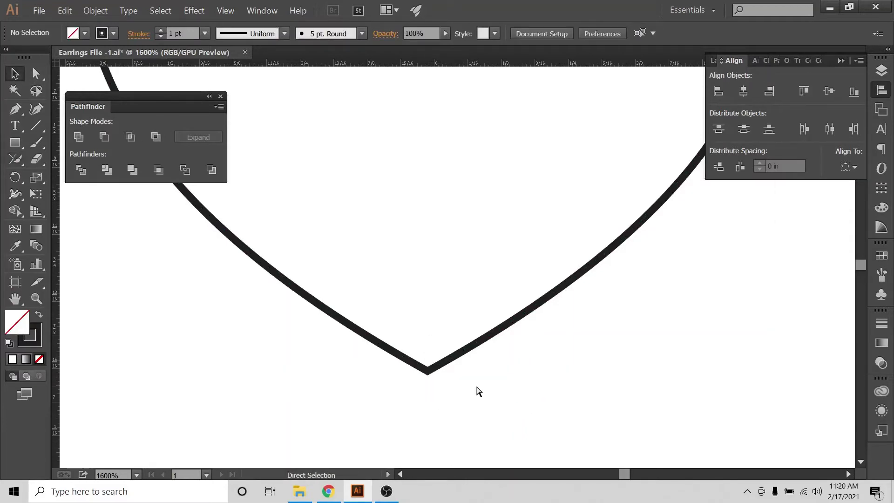
key("ctrl+0")
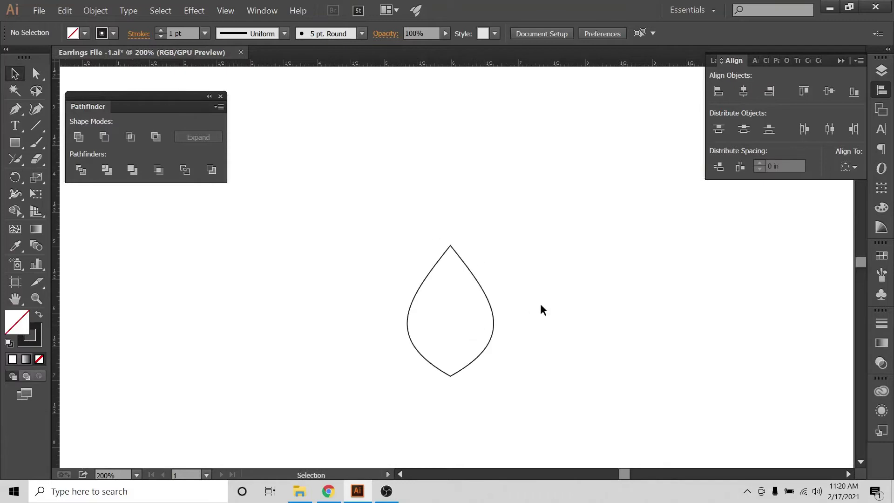
Show the 2x2 and guides layers so the square and centre guides appear around the teardrop
left_click(882, 70)
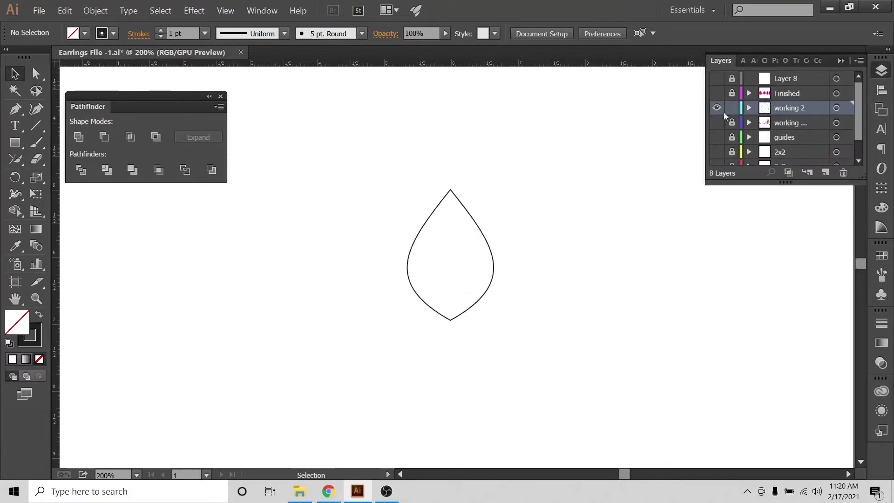
left_click(716, 151)
left_click(716, 137)
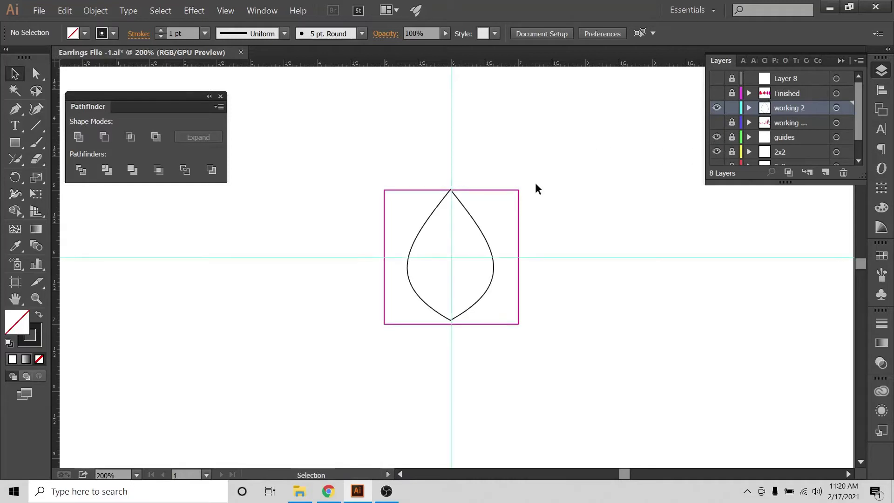
Align the teardrop to the artboard, centring it both horizontally and vertically
left_click(493, 263)
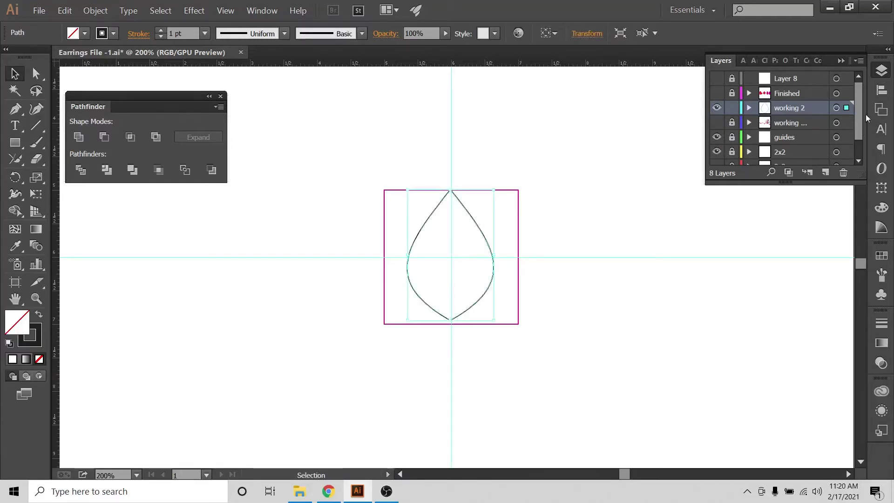
left_click(881, 90)
left_click(848, 166)
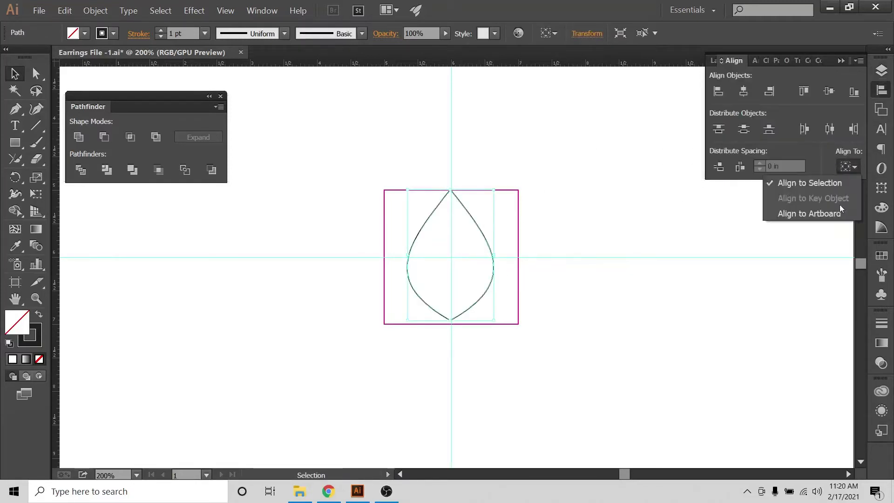
left_click(832, 215)
left_click(744, 92)
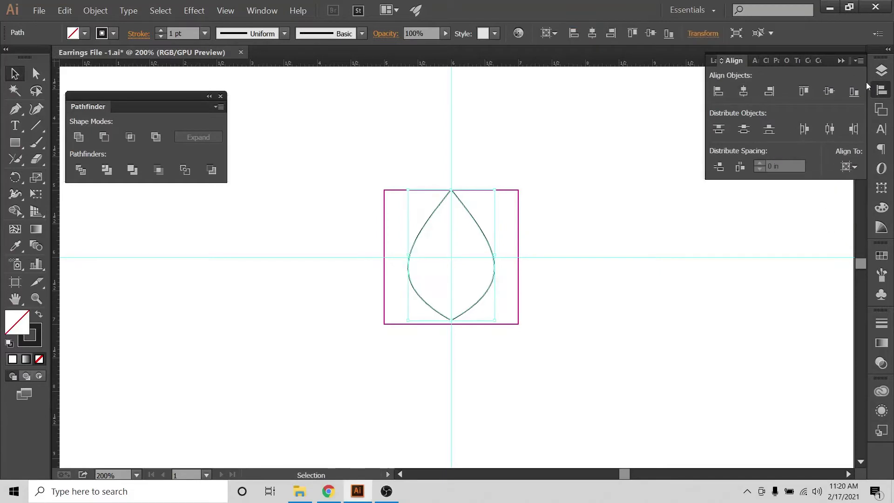
left_click(829, 91)
left_click(470, 238)
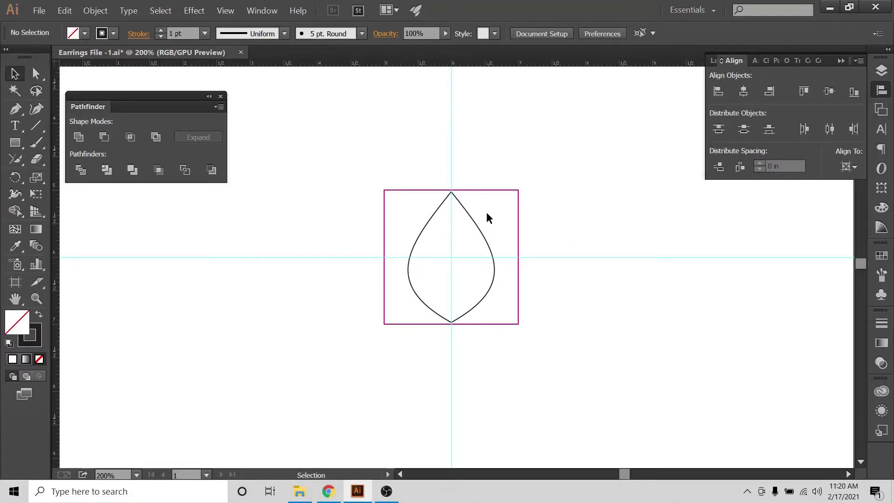
Switch to Chrome to look at the St Patrick's day shamrock earring reference, and return to Illustrator
left_click(483, 236)
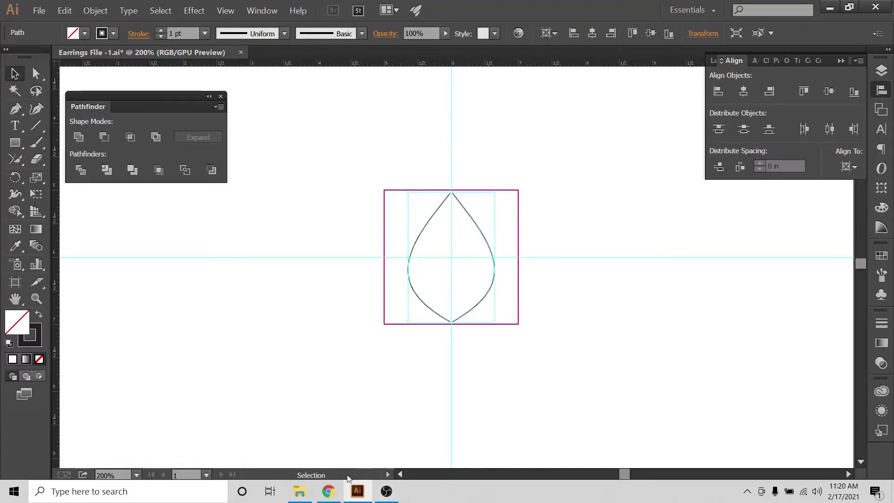
left_click(329, 491)
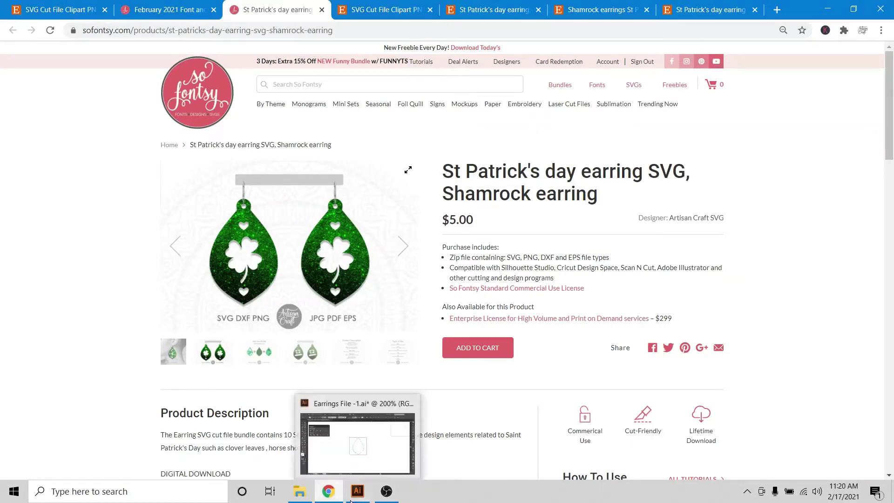
left_click(366, 492)
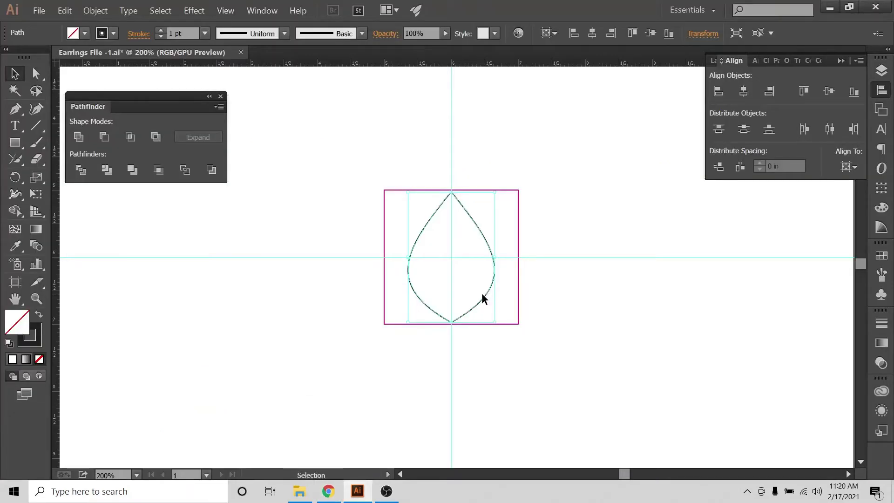
Place a copy of the teardrop outline to the right of the square and swap the original's fill and stroke
left_click_drag(482, 303, 812, 364)
left_click(607, 227)
left_click(436, 218)
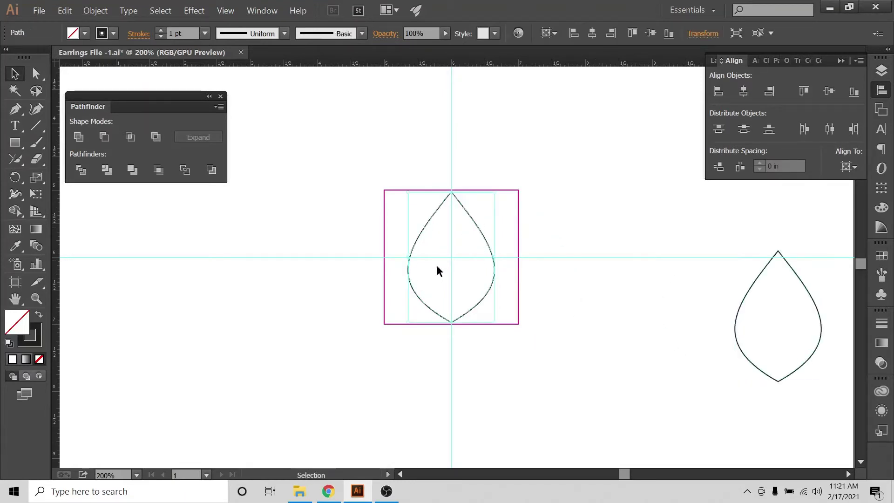
left_click(37, 329)
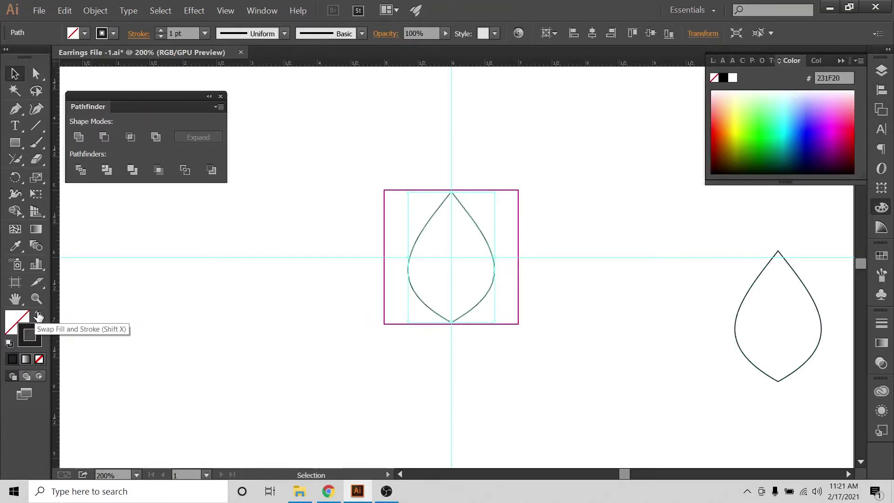
left_click(39, 316)
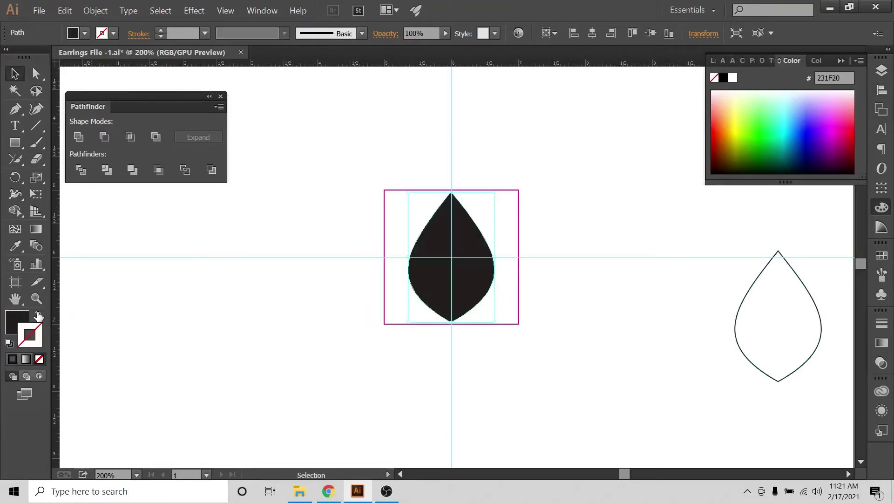
left_click(563, 132)
Change the centred teardrop's fill colour to green
left_click(473, 230)
left_click(85, 33)
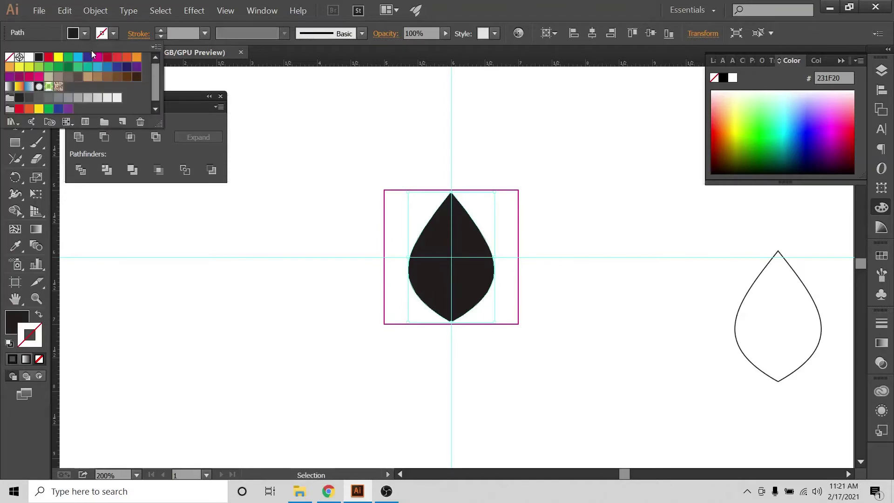
left_click(70, 63)
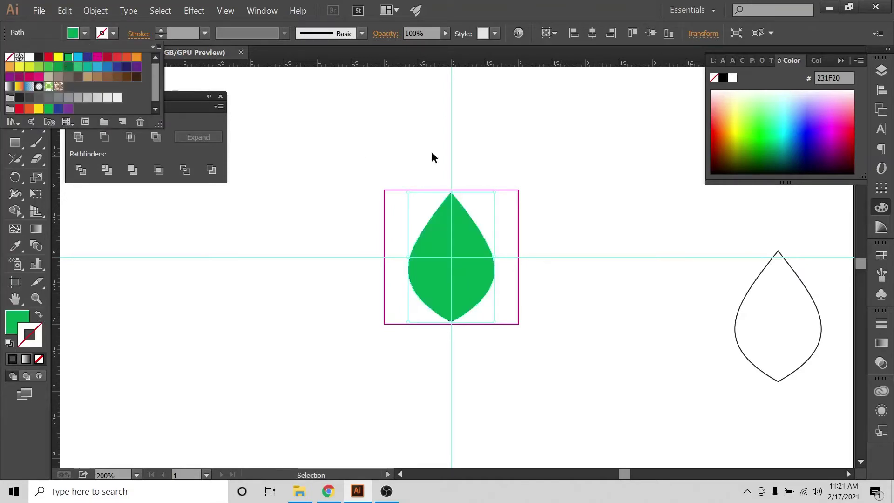
key("Escape")
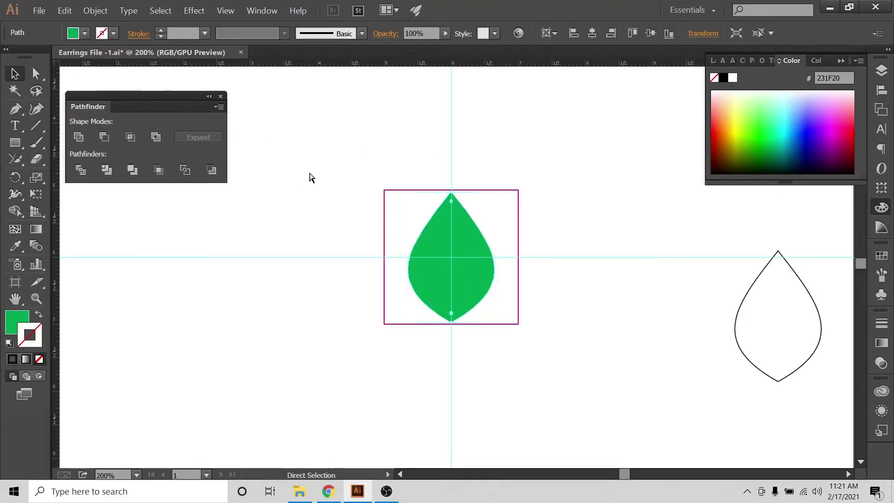
Move the green teardrop out of the 2x2 square to the empty area on its right
key("ctrl+plus")
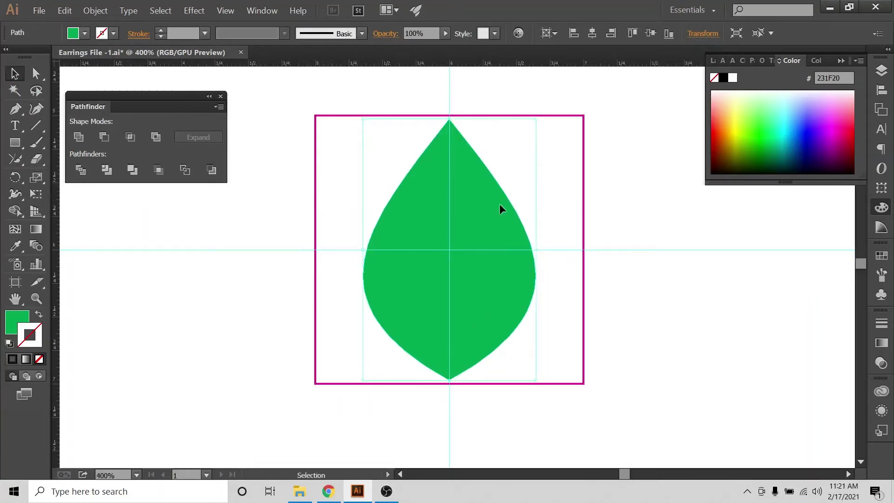
left_click(502, 165)
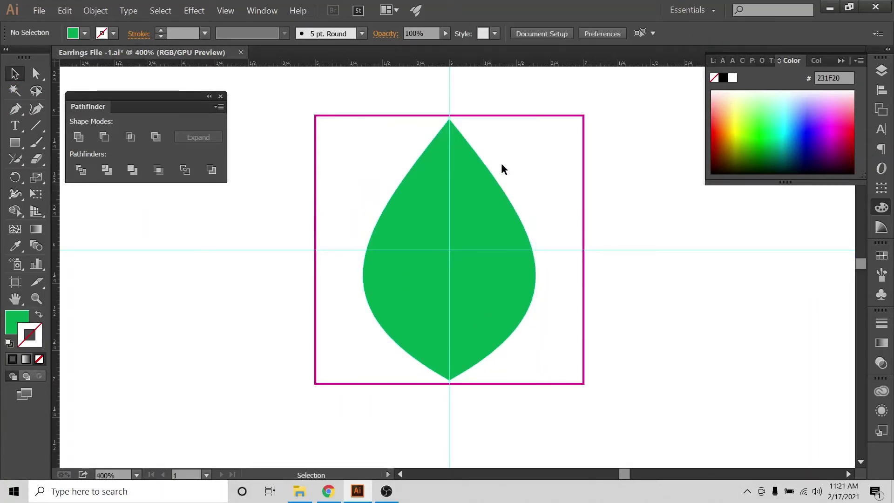
left_click(428, 243)
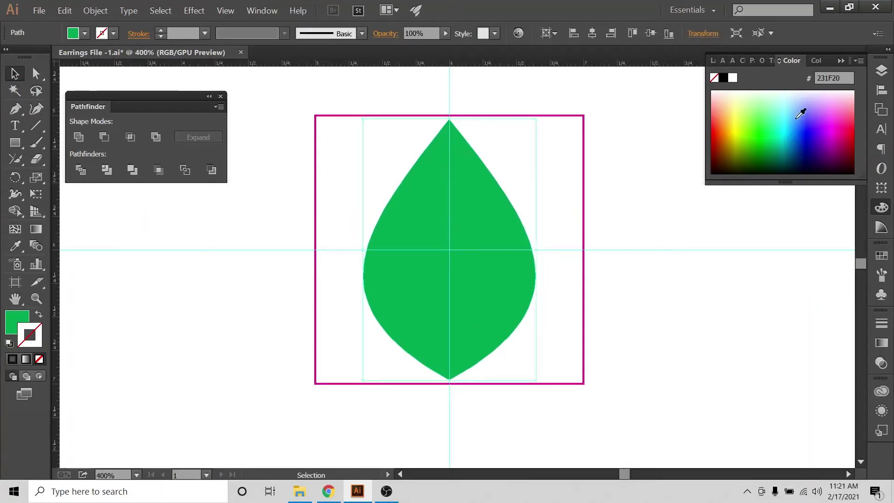
left_click(561, 194)
left_click(484, 220)
left_click_drag(477, 216, 735, 257)
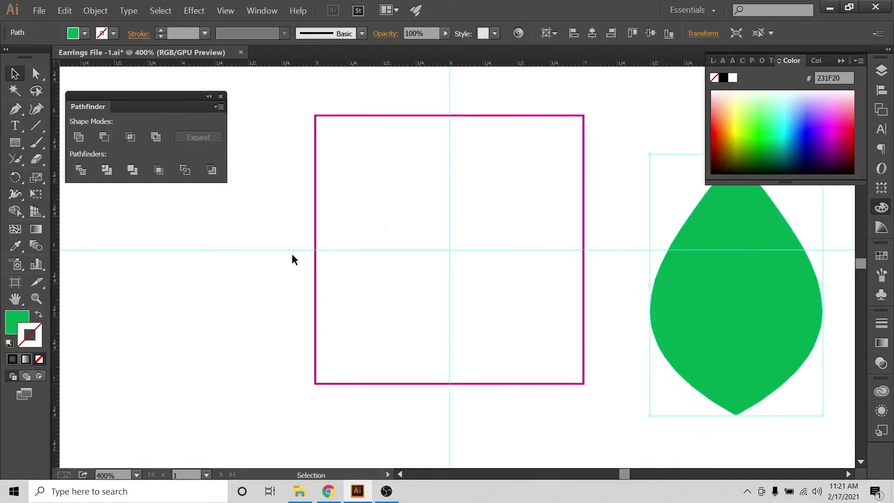
Switch to Chrome to examine the St Patrick's day earring listings and the enlarged shamrock design, and return to Illustrator
left_click(328, 492)
left_click(61, 9)
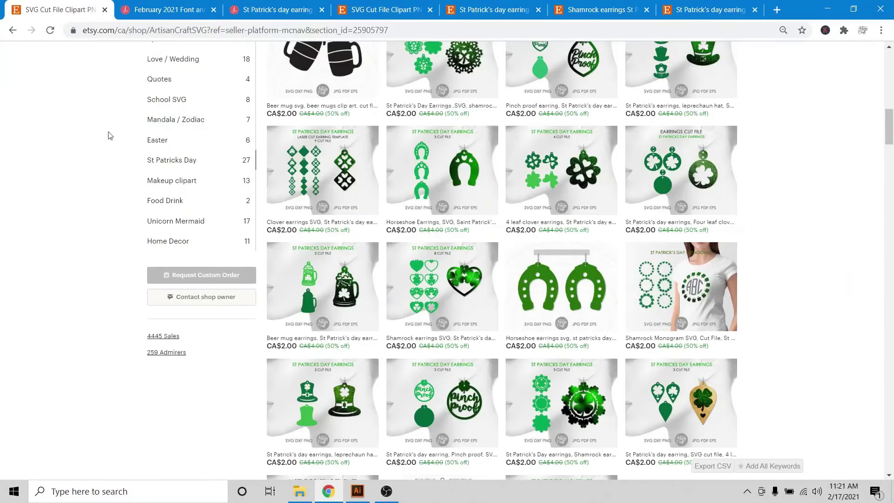
left_click(491, 10)
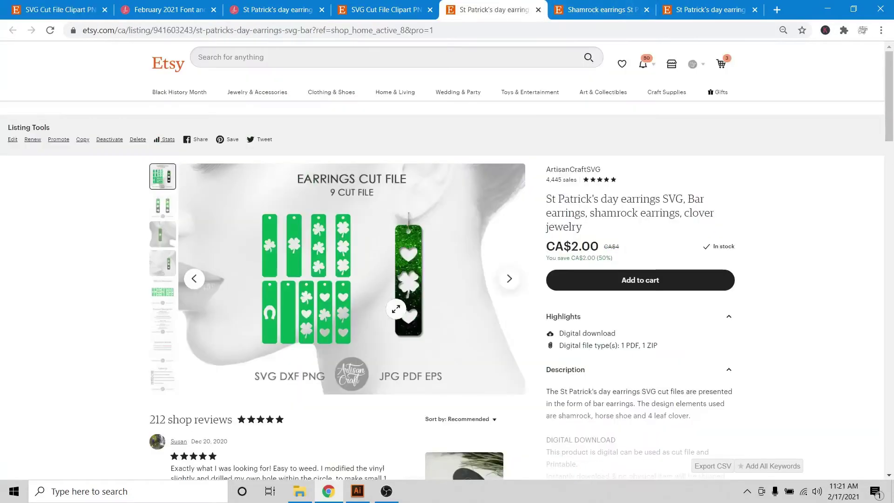
key("ctrl+Tab")
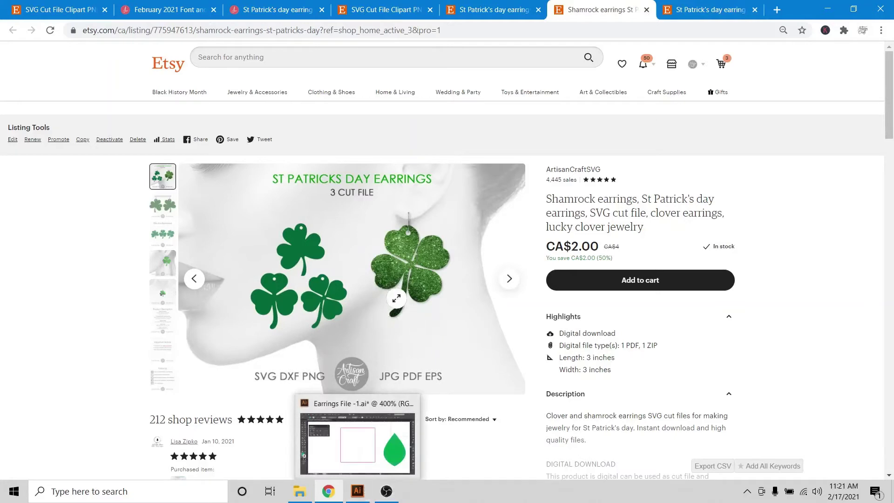
left_click(397, 298)
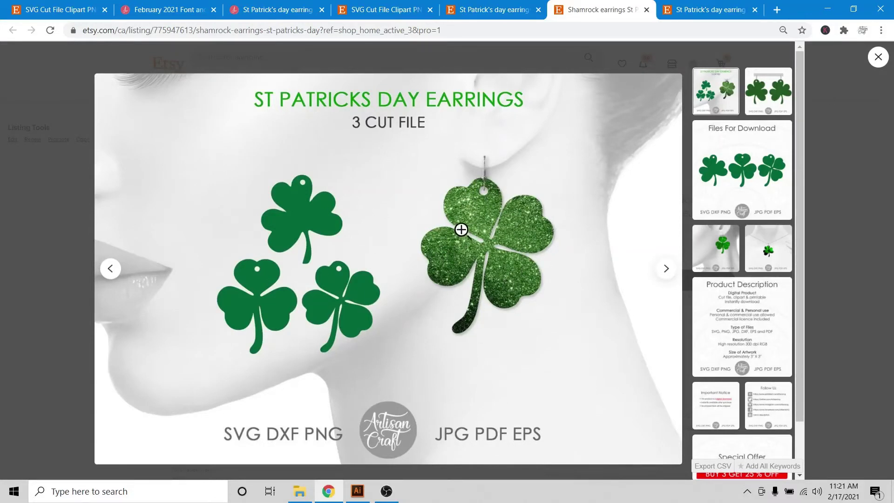
left_click(875, 60)
left_click(347, 489)
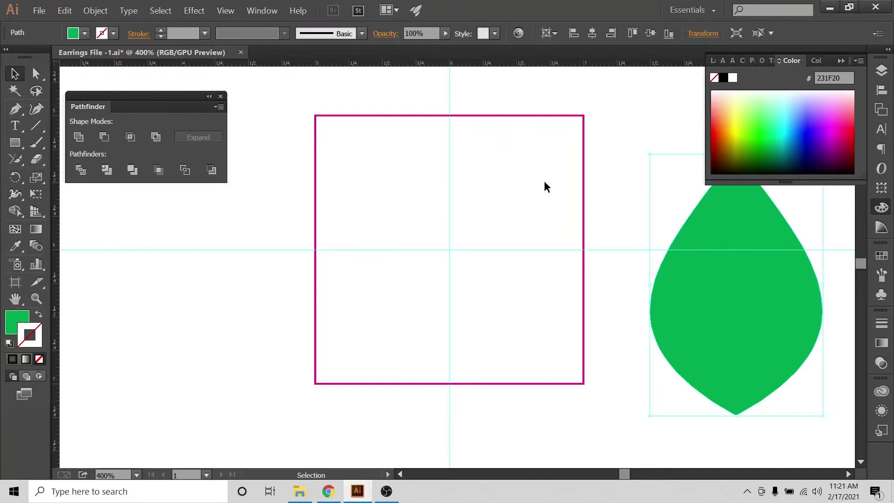
Sketch half of a heart-shaped clover leaf with the Pencil tool, starting and ending on the vertical centre guide
left_click(16, 159)
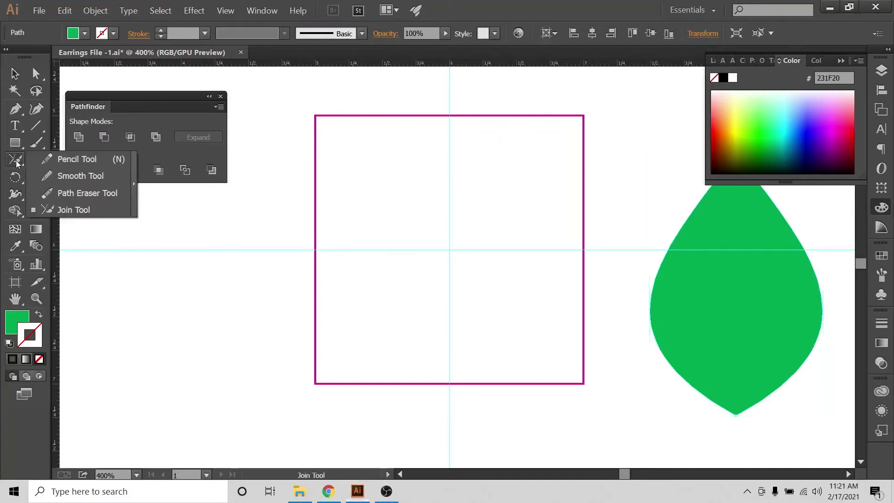
left_click(59, 161)
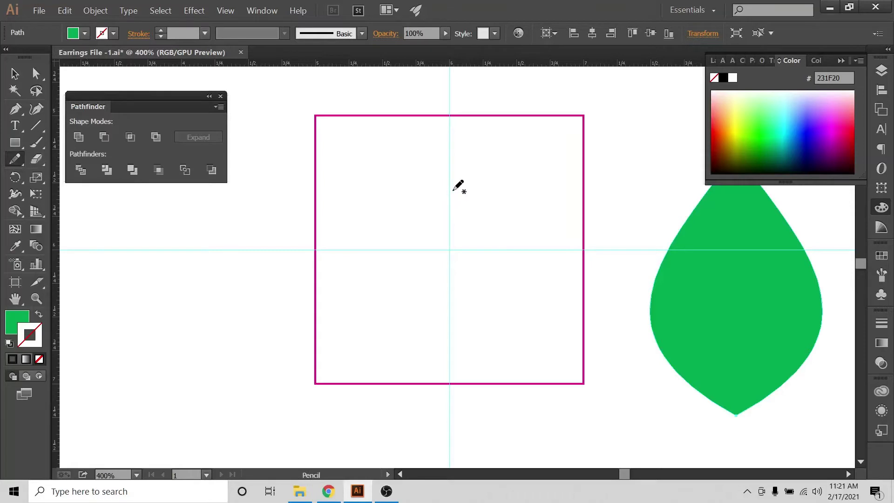
mouse_move(451, 192)
left_mouse_down()
mouse_move(497, 176)
mouse_move(507, 195)
mouse_move(499, 221)
mouse_move(447, 265)
left_mouse_up()
Give the half-heart path no fill and a dark red BE1E2D stroke, and deselect it
key("/")
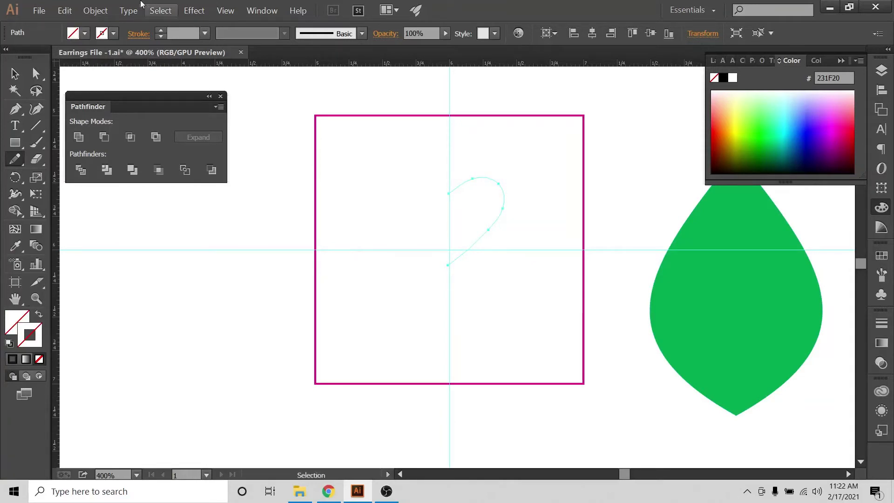
left_click(113, 35)
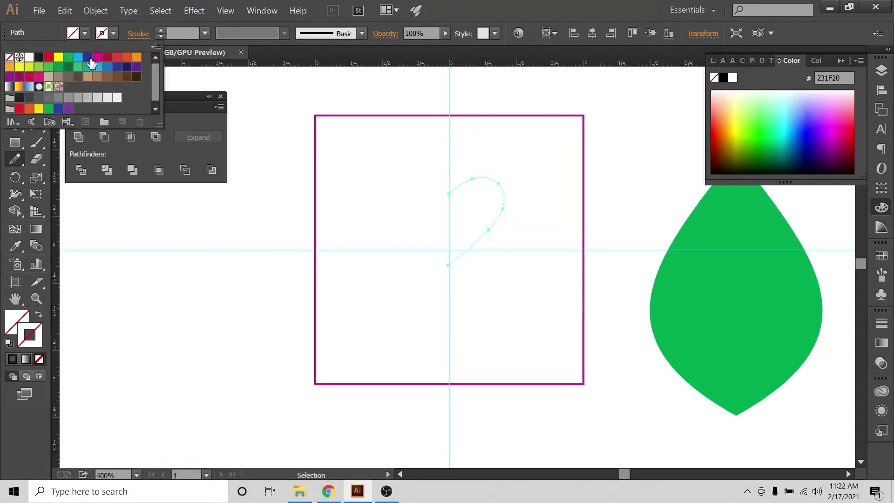
left_click(107, 57)
left_click(484, 5)
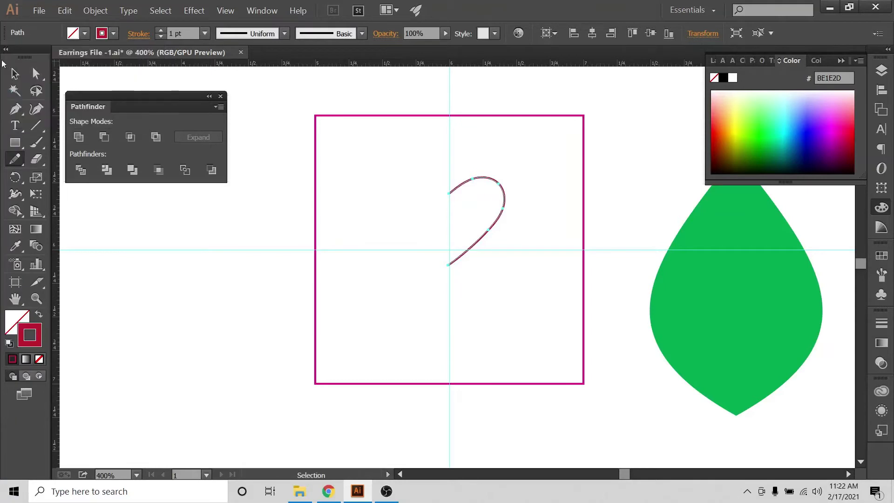
key("v")
left_click(264, 144)
Select the half heart's upper and lower end anchor points and align them by their horizontal centres
key("ctrl+plus")
key("ctrl+plus")
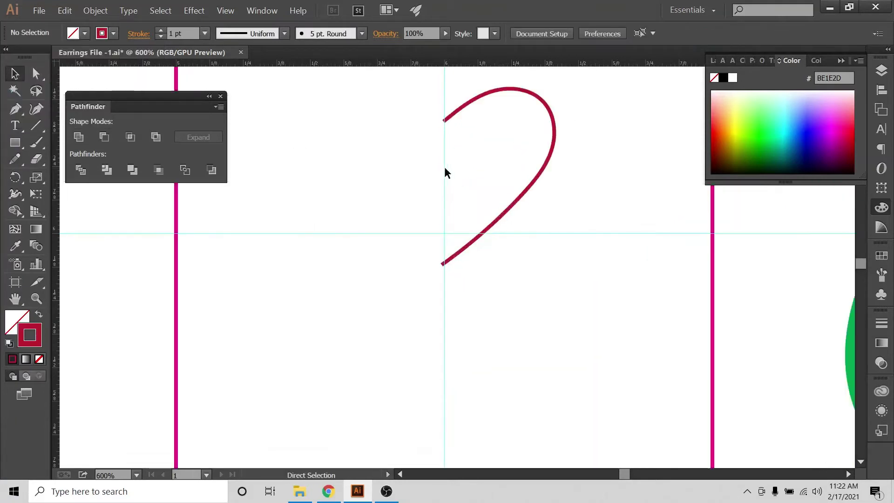
scroll(447, 164, "up", 3)
left_click_drag(468, 153, 484, 230)
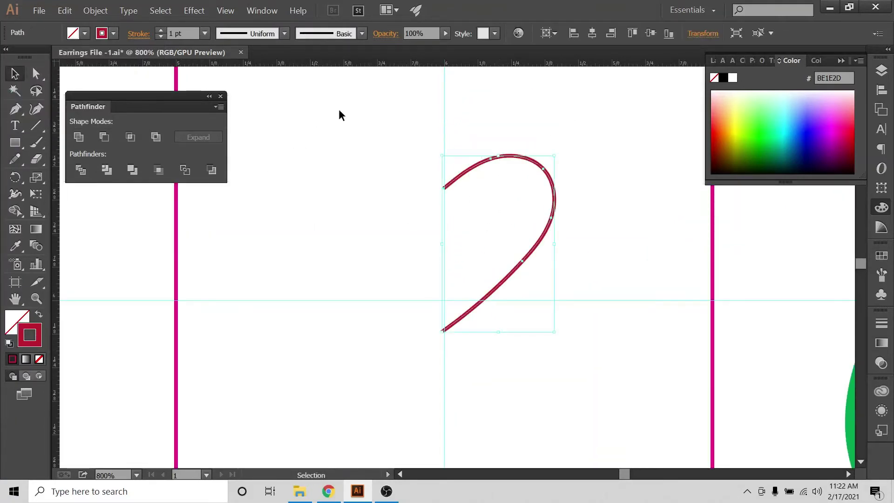
left_click(385, 206)
key("a")
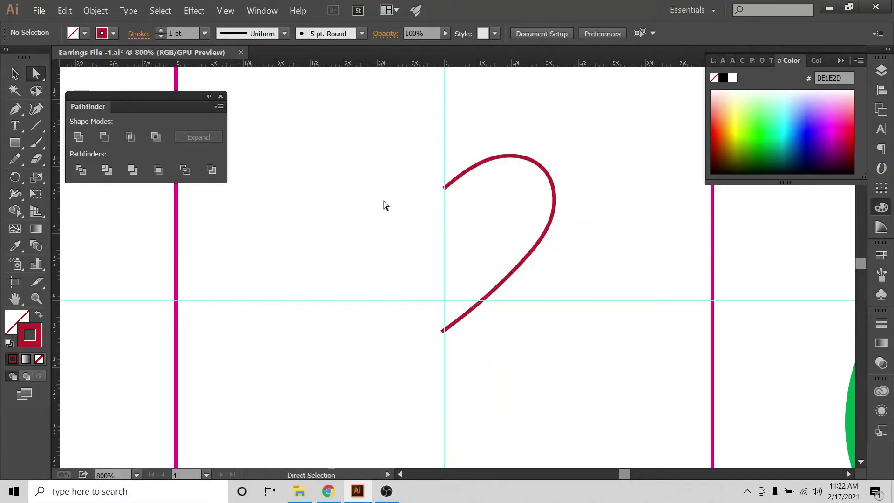
left_click(444, 188)
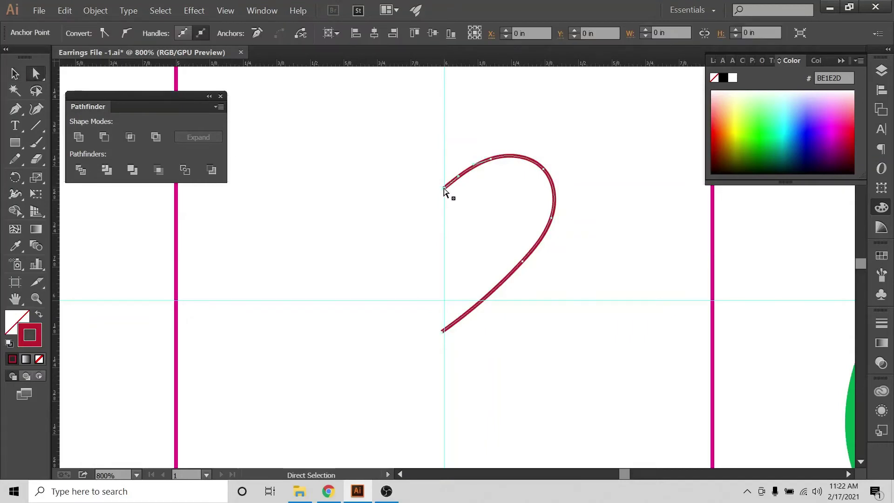
left_click(442, 331, "shift")
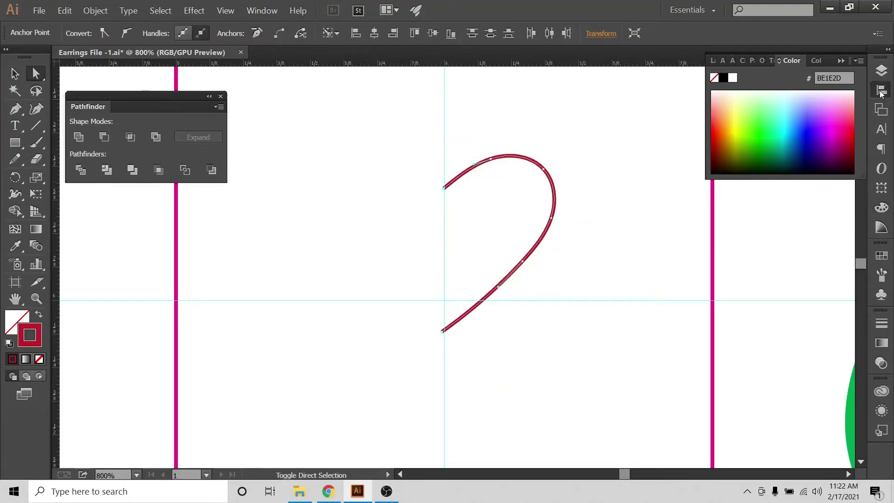
left_click(880, 91)
left_click(744, 91)
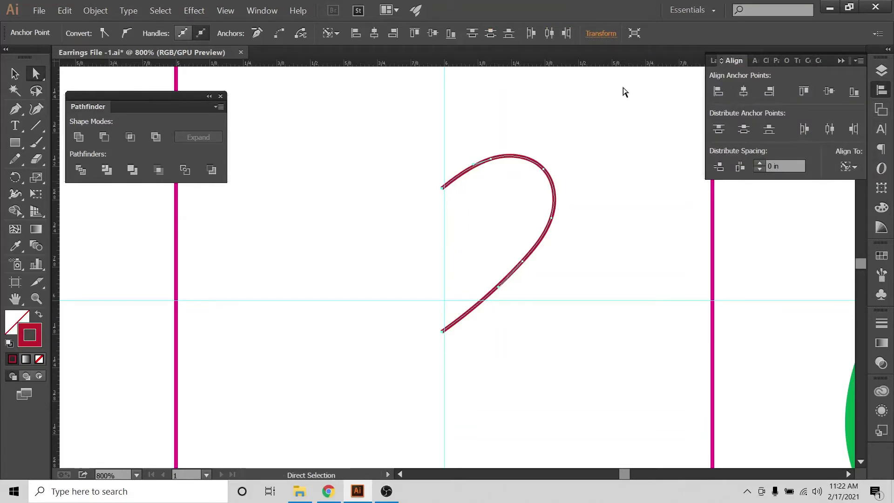
Simplify the half-heart path with 50% curve precision and a 0° angle threshold
key("v")
left_click(417, 129)
left_click(546, 262)
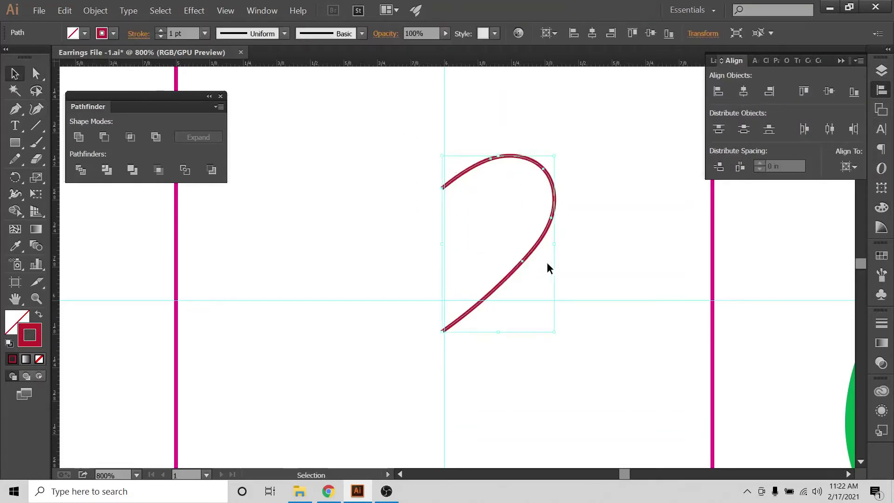
left_click(95, 10)
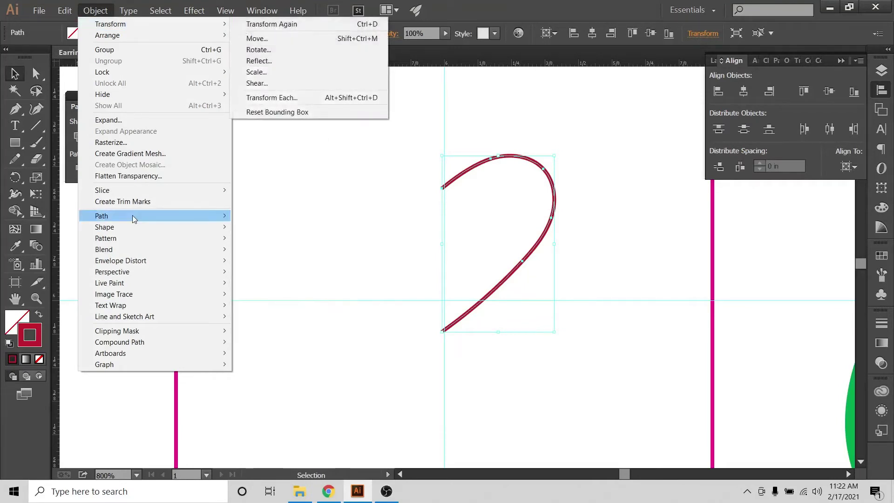
mouse_move(134, 217)
left_click(261, 265)
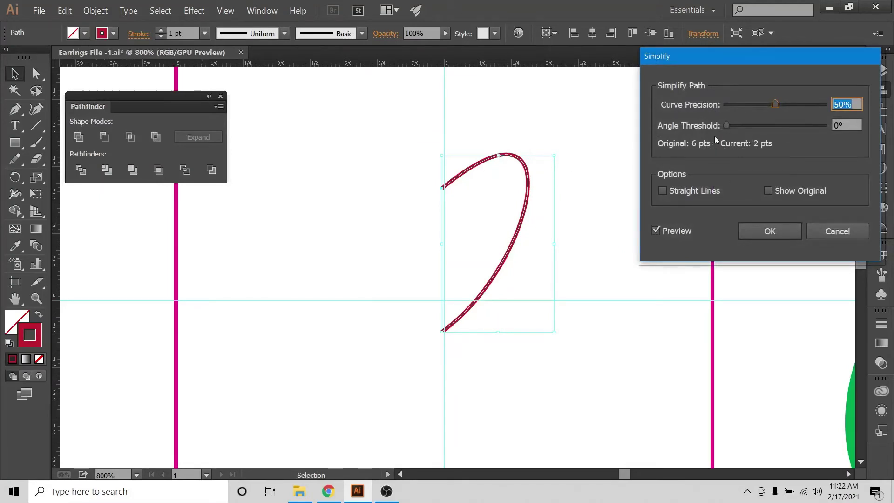
left_click(760, 233)
left_click(482, 116)
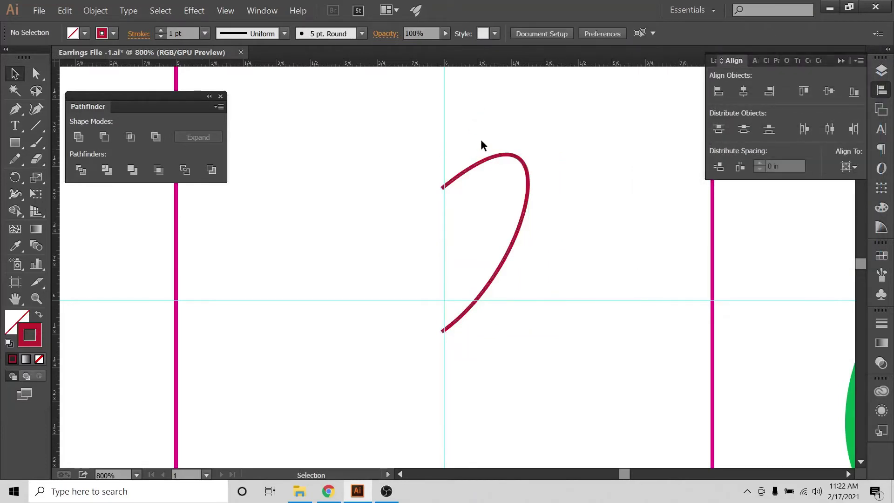
Nudge the simplified half heart slightly to the right so it sits just beside the vertical guide
left_click_drag(483, 145, 535, 255)
key("Right")
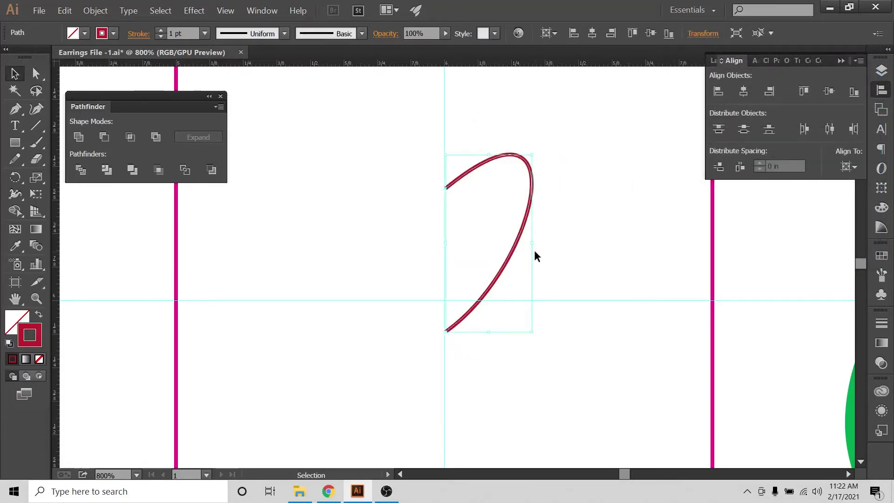
left_click(543, 248)
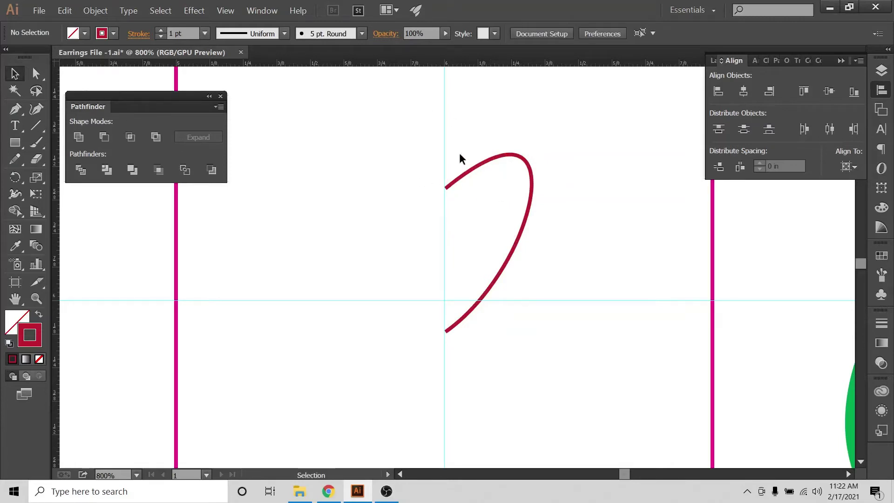
Reflect a copy of the half heart across the vertical axis and move it left until both halves form a heart
left_click_drag(460, 159, 515, 227)
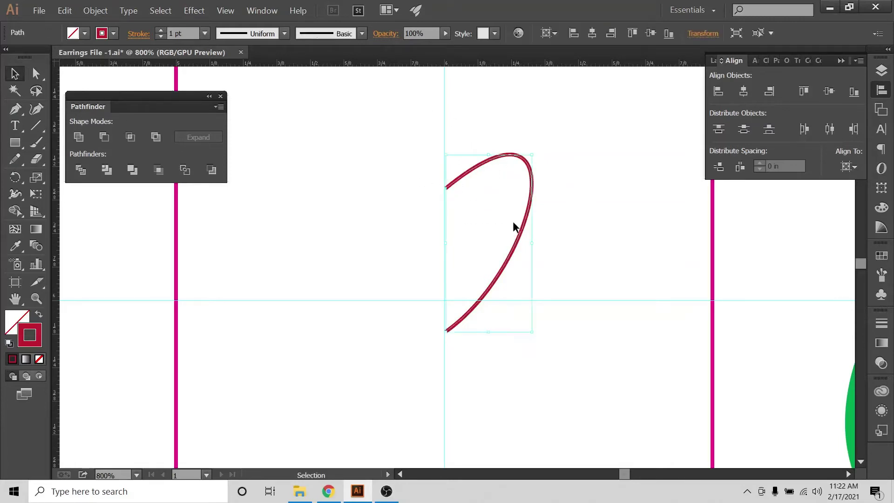
right_click(532, 197)
mouse_move(619, 331)
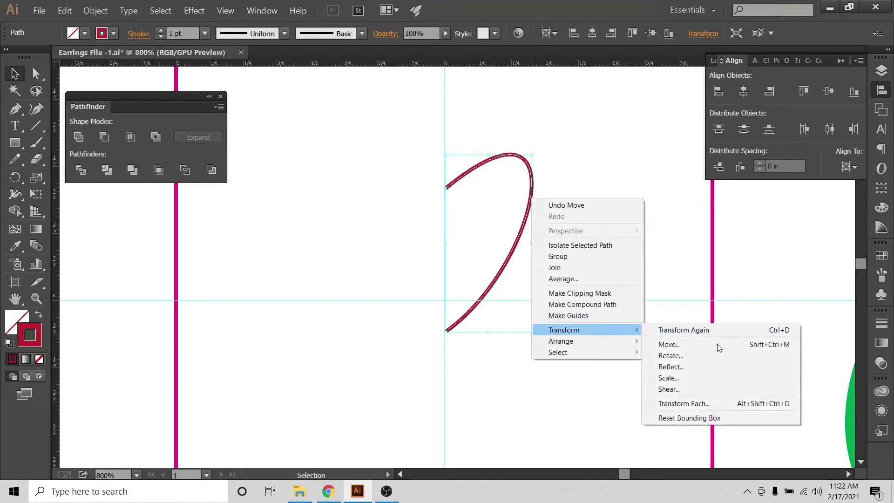
left_click(719, 368)
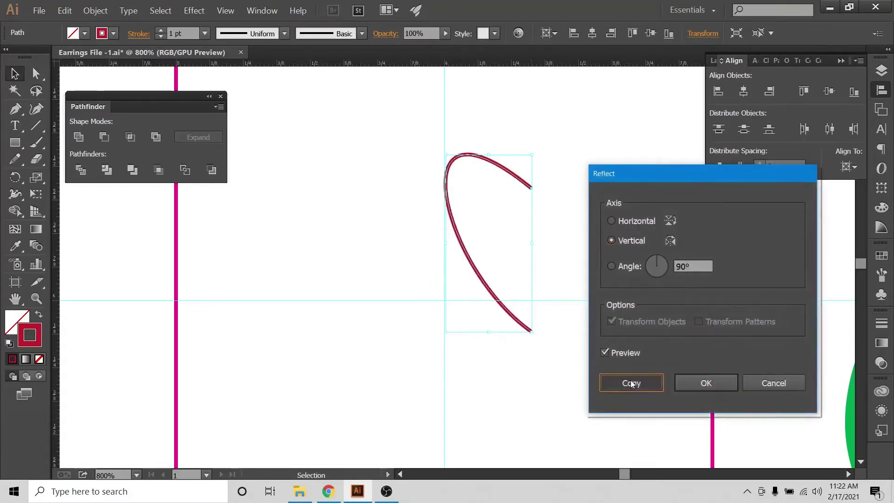
left_click(630, 380)
key("Left")
key("Left")
key("Left")
key("Left")
key("Left")
key("Left")
key("Left")
key("Left")
key("Left")
key("Left")
key("Left")
key("Left")
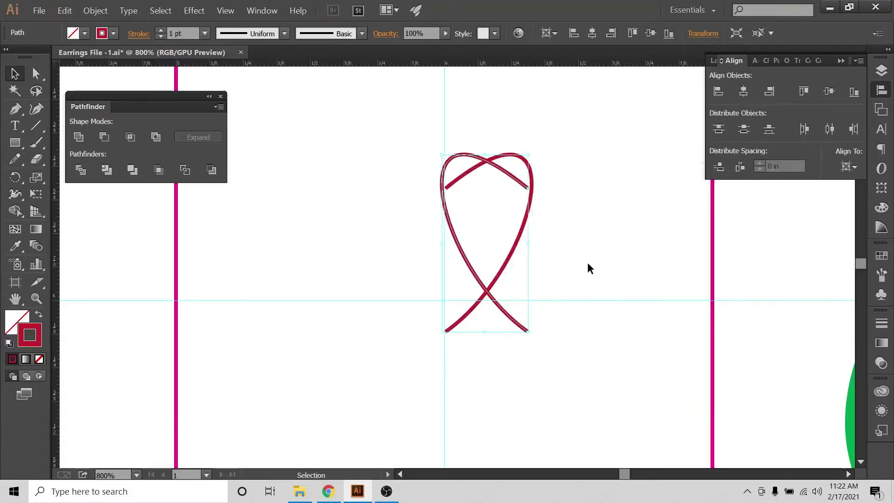
key("Left")
key("Left")
key("Left")
key("Left")
key("Left")
key("Left")
key("Left")
key("Left")
key("Left")
key("Left")
key("Left")
key("Left")
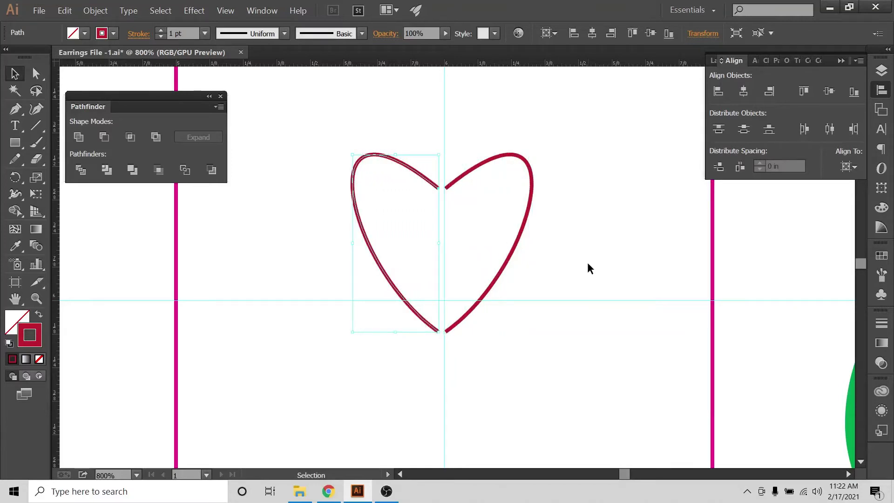
key("Right")
left_click(588, 230)
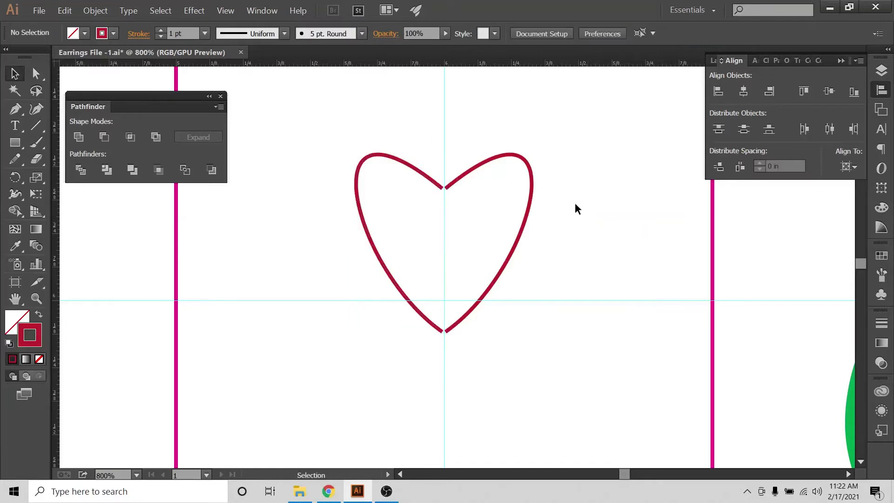
Select the two upper end anchor points of the heart halves and connect them with the Join tool
left_click(35, 74)
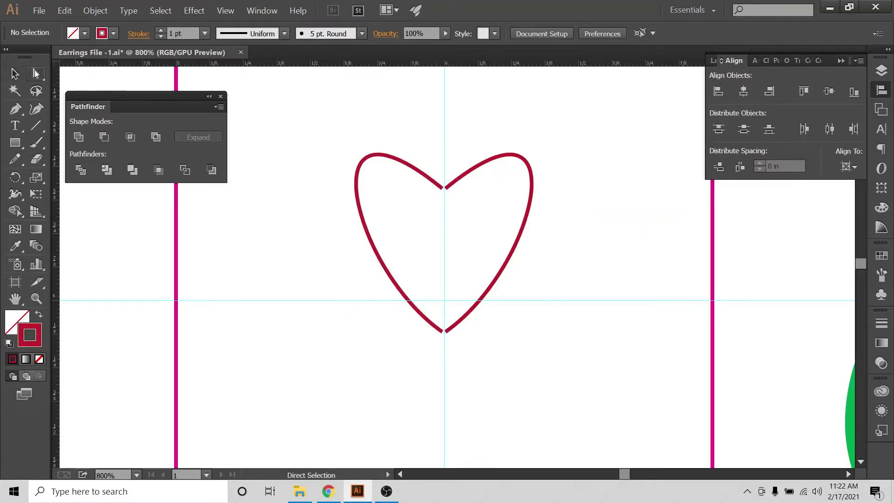
left_click_drag(438, 175, 452, 212)
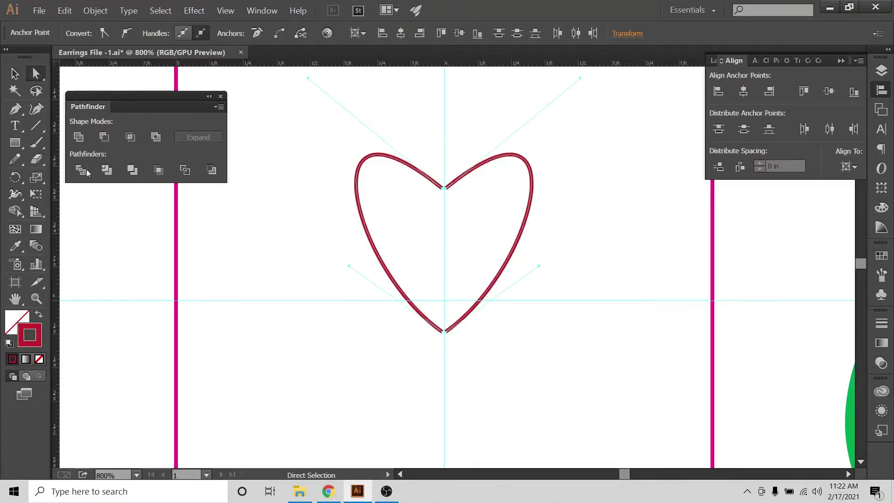
left_click(15, 158)
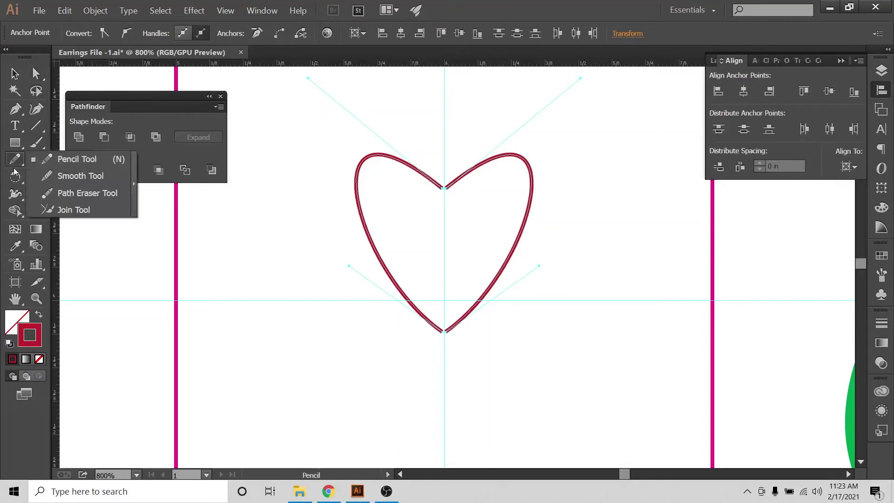
left_click(75, 211)
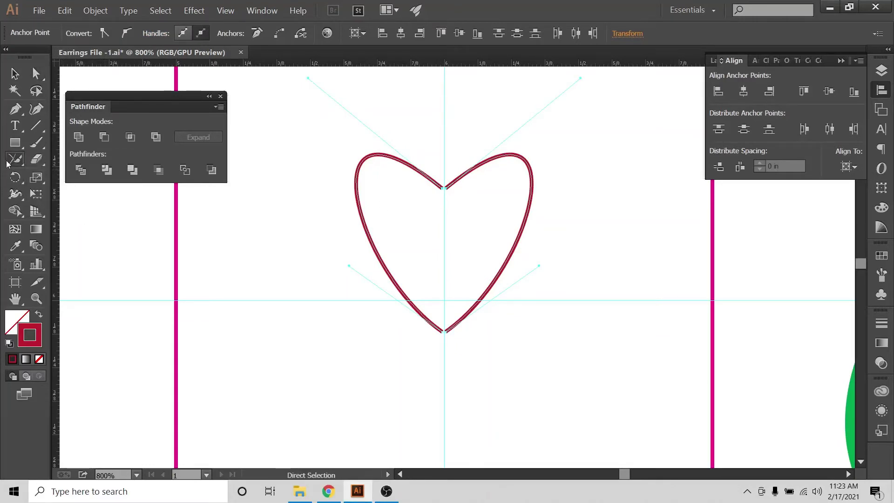
left_click_drag(447, 185, 444, 189)
Select the two lower end anchor points and connect them with the Join tool to close the heart
left_click(44, 77)
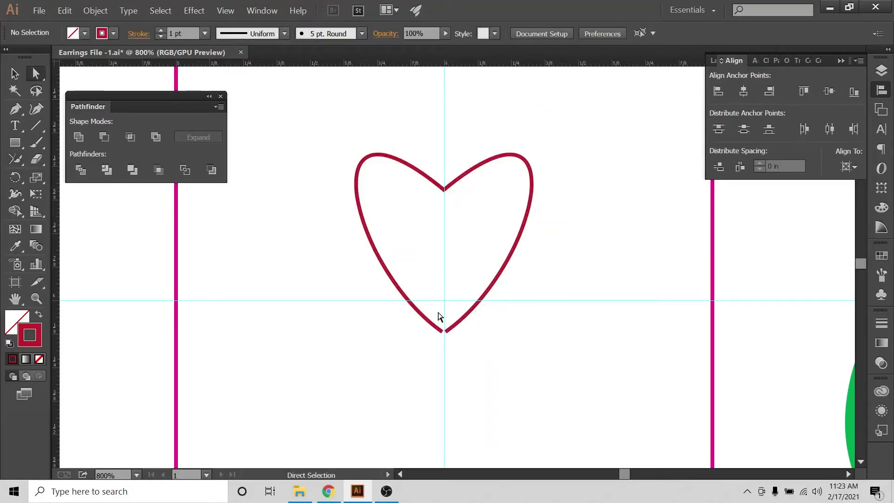
left_click_drag(435, 326, 461, 357)
left_click(16, 159)
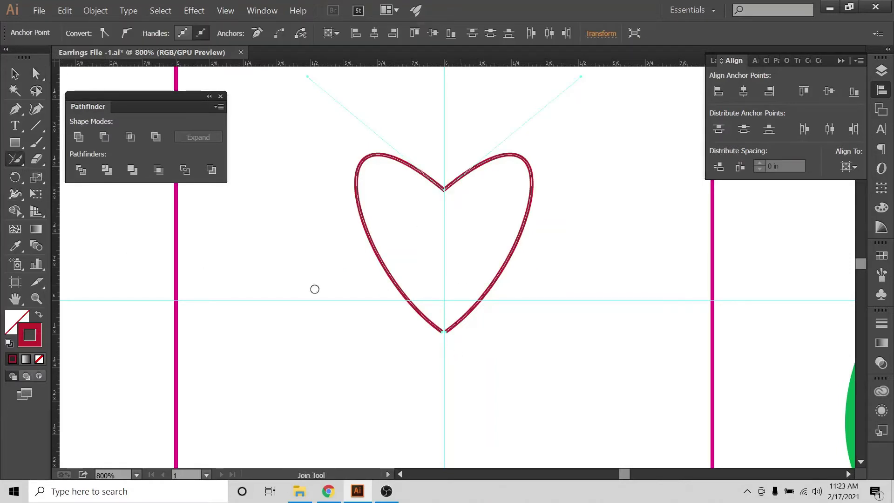
left_click_drag(444, 327, 440, 331)
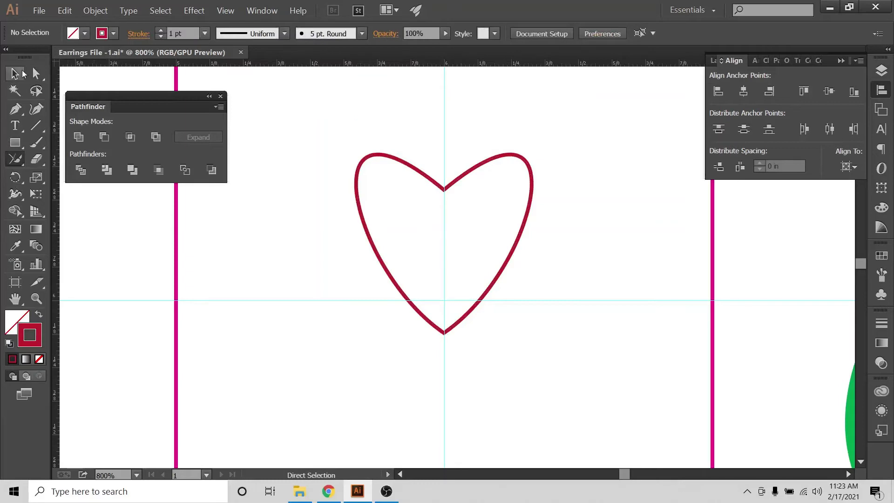
Duplicate the heart outline and park the copy beyond the green teardrop's upper right edge as a spare
left_click(15, 73)
key("a")
key("ctrl+minus")
key("ctrl+minus")
key("ctrl+minus")
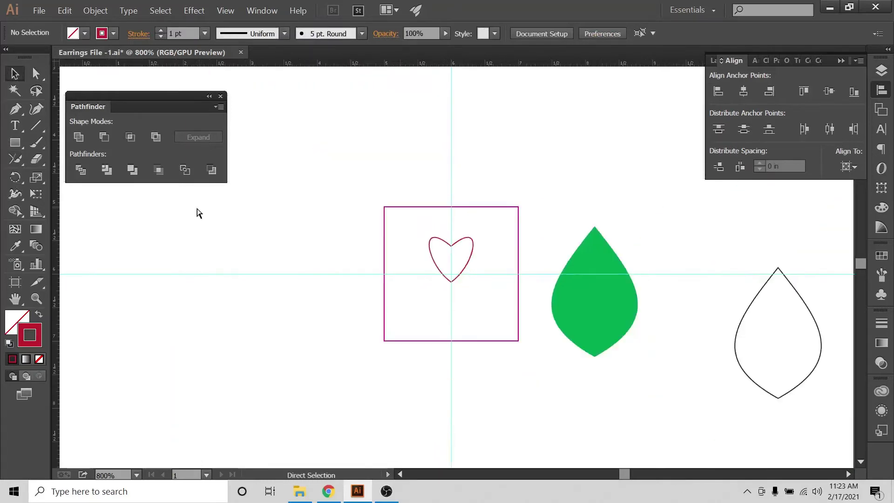
key("ctrl+plus")
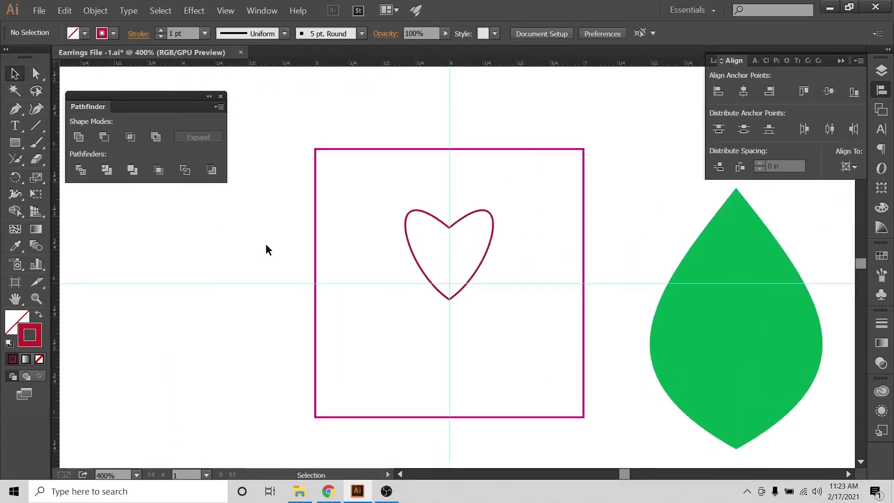
left_click_drag(425, 207, 795, 225)
left_click(520, 213)
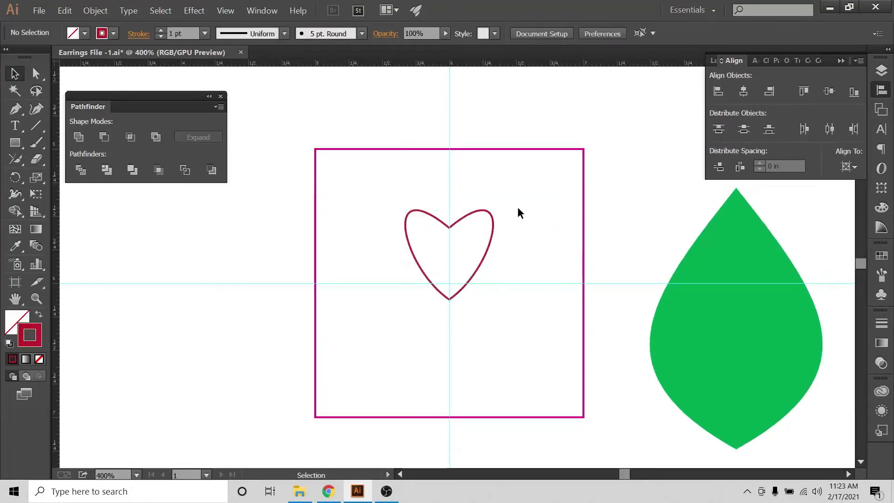
left_click_drag(492, 212, 808, 208)
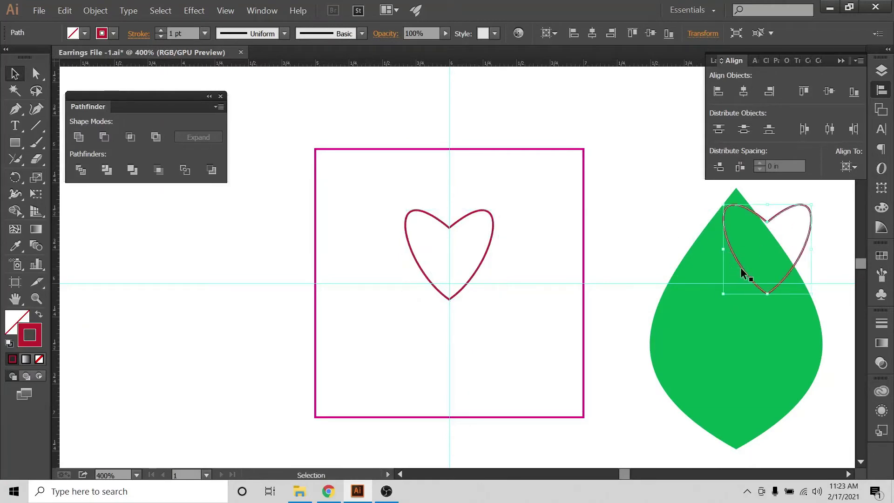
left_click_drag(747, 264, 813, 222)
Swap fill and stroke on the heart inside the magenta square so it is solid dark red without an outline
left_click(461, 220)
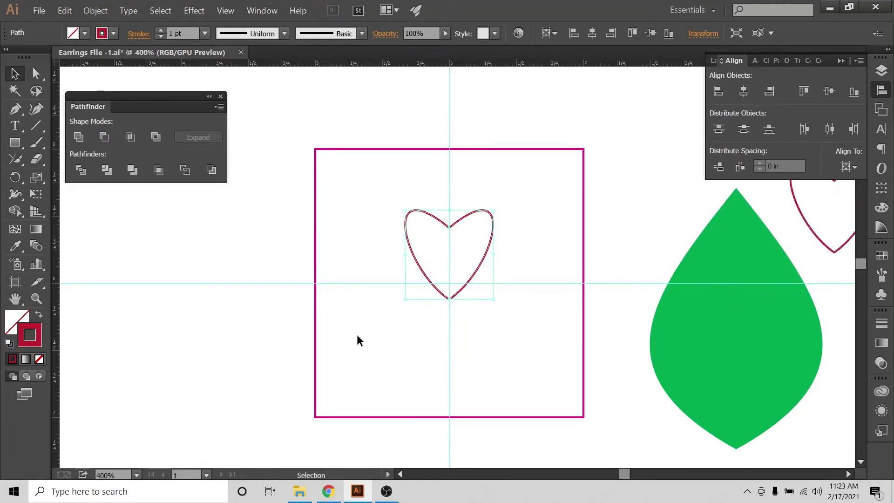
left_click(38, 315)
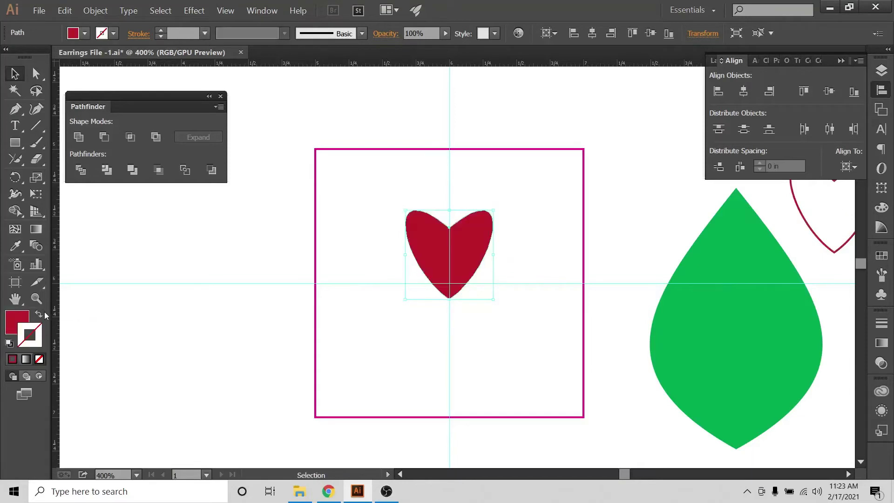
left_click(528, 249)
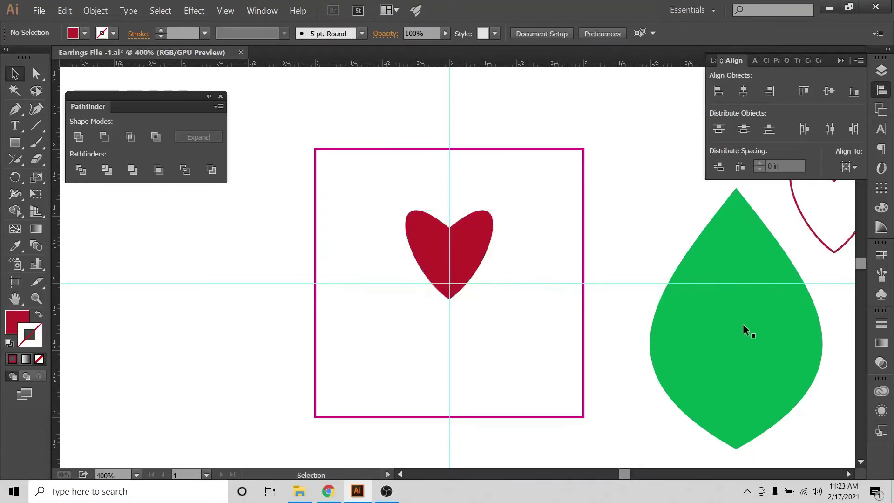
Place a copy of the green teardrop behind the red heart in the square and move the other teardrop aside
left_click_drag(754, 358, 464, 319)
left_click_drag(742, 296, 820, 400)
key("ctrl+shift+a")
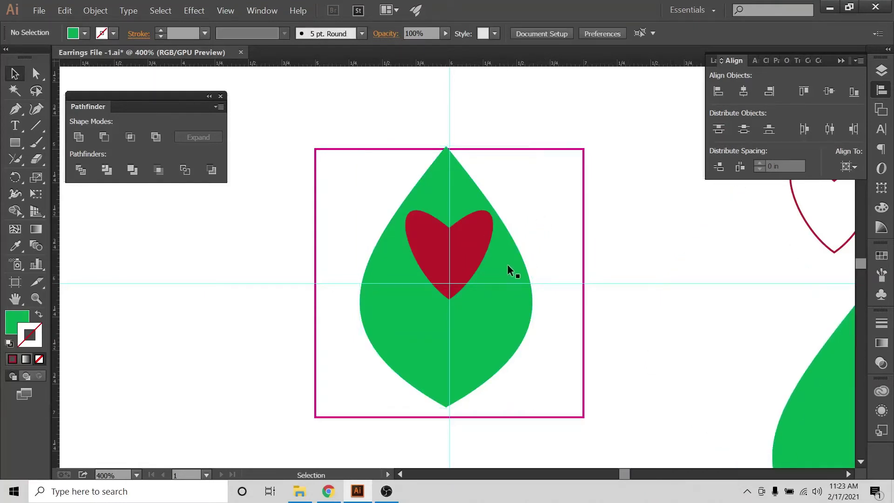
Shift the teardrop in the square onto the vertical guide and align it by its horizontal centre
left_click_drag(513, 277, 513, 276)
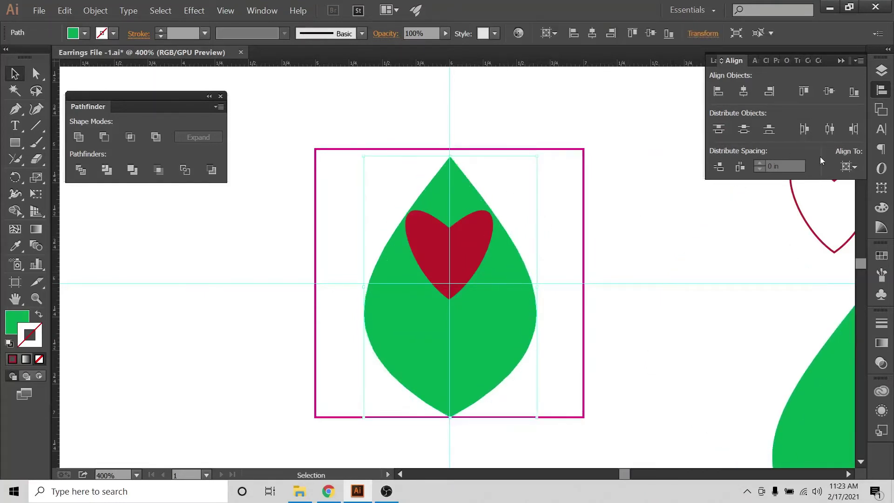
left_click(849, 167)
left_click(743, 91)
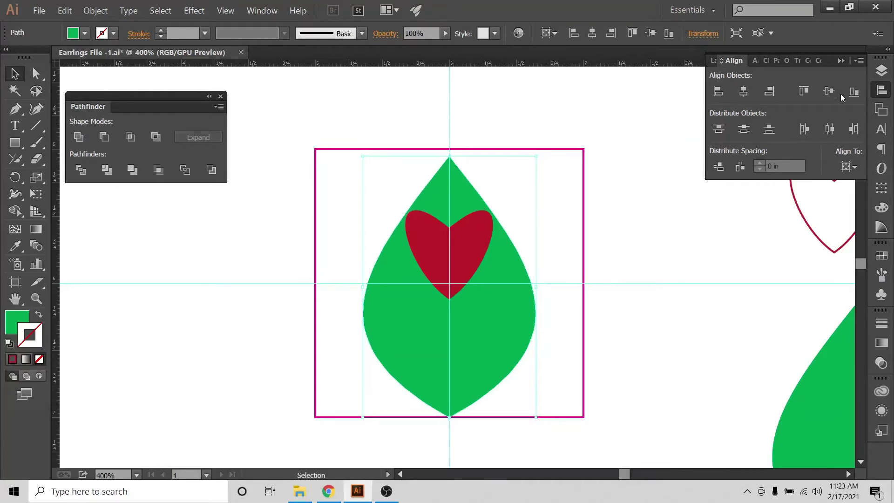
left_click(488, 100)
Scale the red heart down about its centre to just under half its size and move the teardrop out of the square
left_click(468, 240)
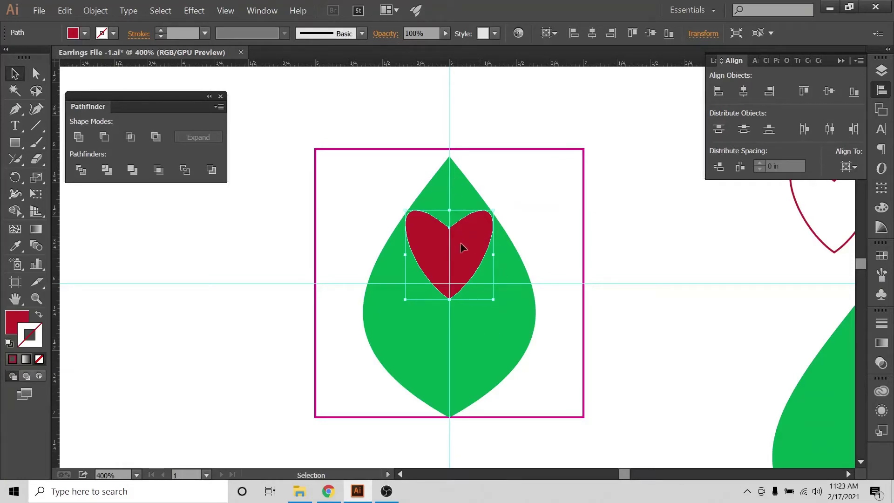
left_click_drag(494, 211, 479, 235)
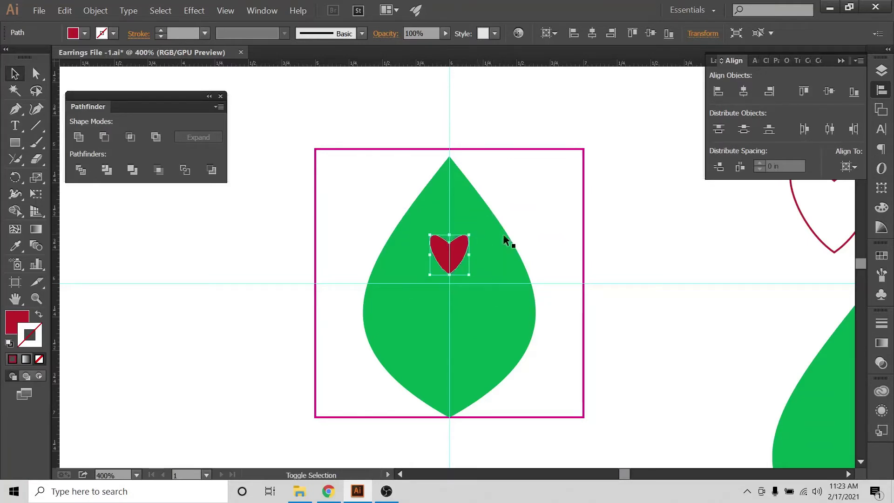
left_click(484, 304)
left_click_drag(776, 310, 749, 271)
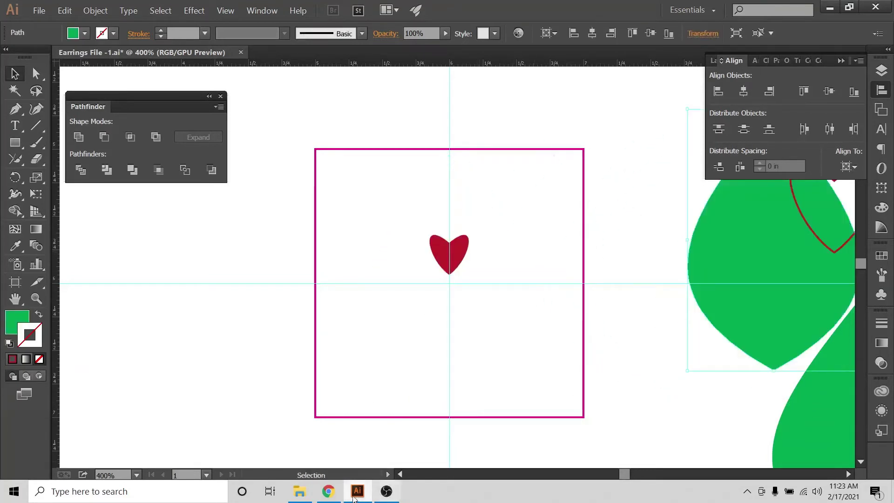
Look at the clover earring reference on the Etsy page in Chrome and return to the red heart in Illustrator
left_click(328, 491)
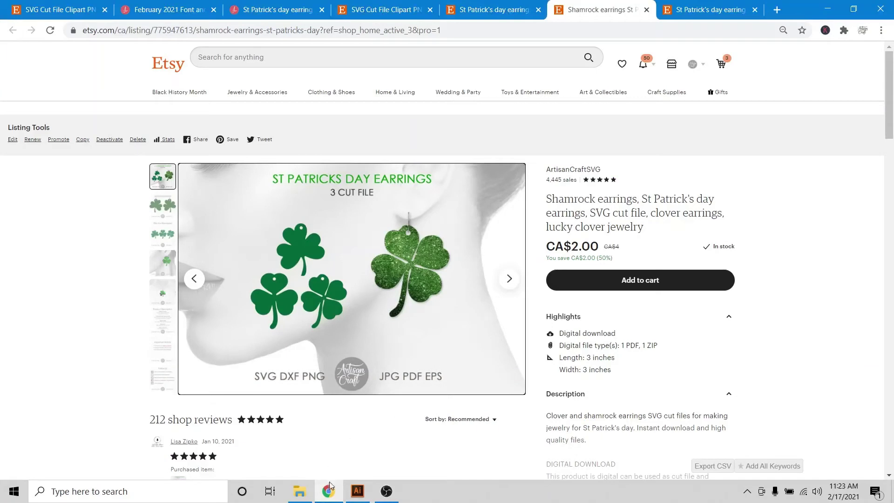
left_click(357, 491)
left_click(461, 250)
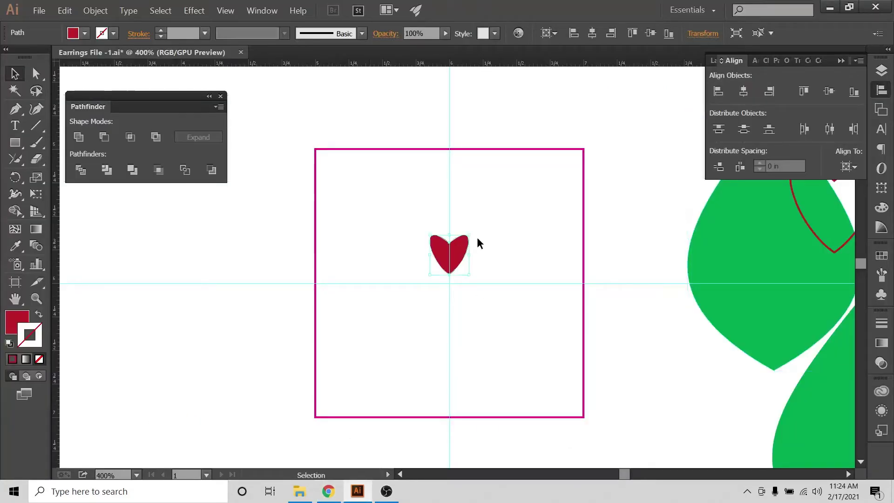
key("a")
key("ctrl+equal")
key("ctrl+equal")
key("ctrl+equal")
key("v")
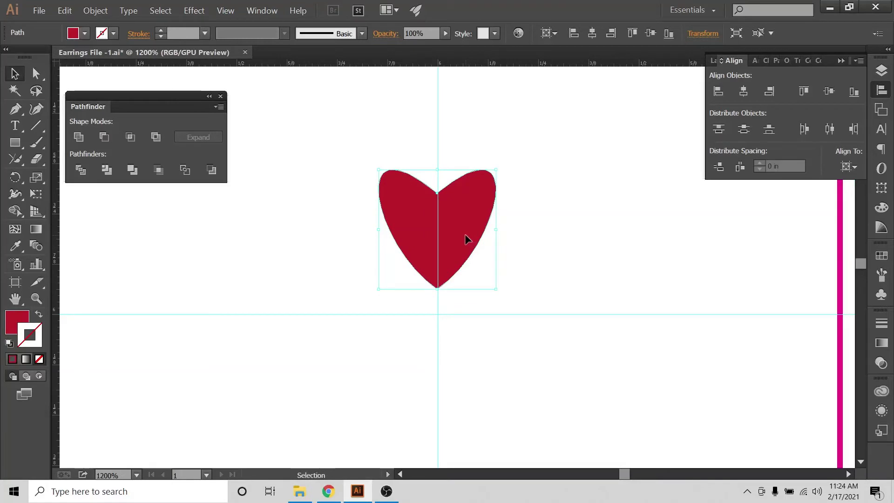
Paste a copy of the red heart, rotate it 180° and place it point to point below the original on the vertical guide
key("a")
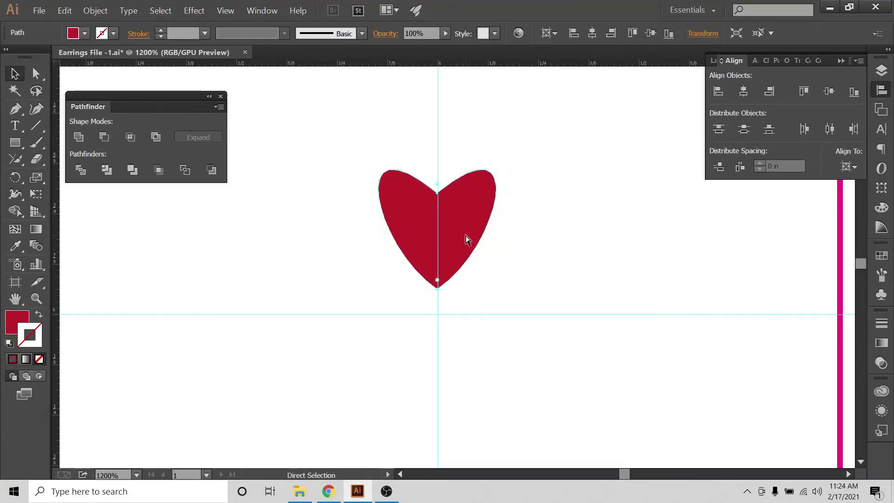
key("ctrl+v")
key("v")
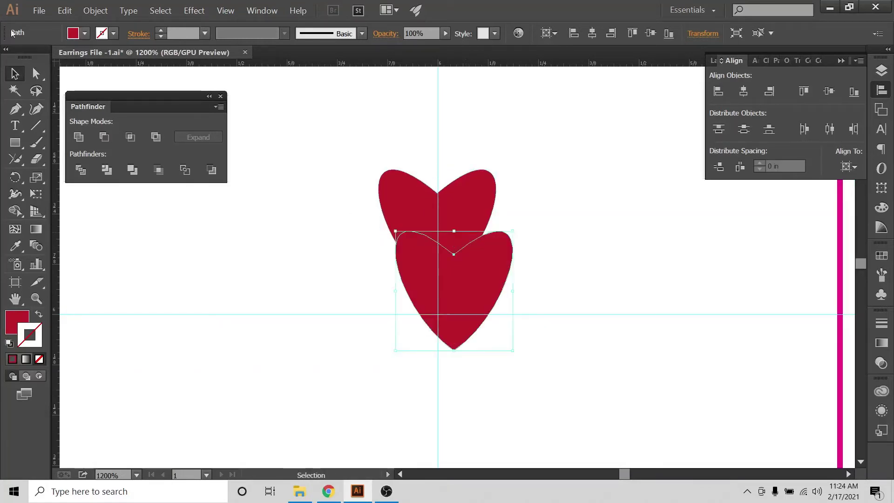
key("ctrl+shift+a")
left_click_drag(463, 289, 462, 312)
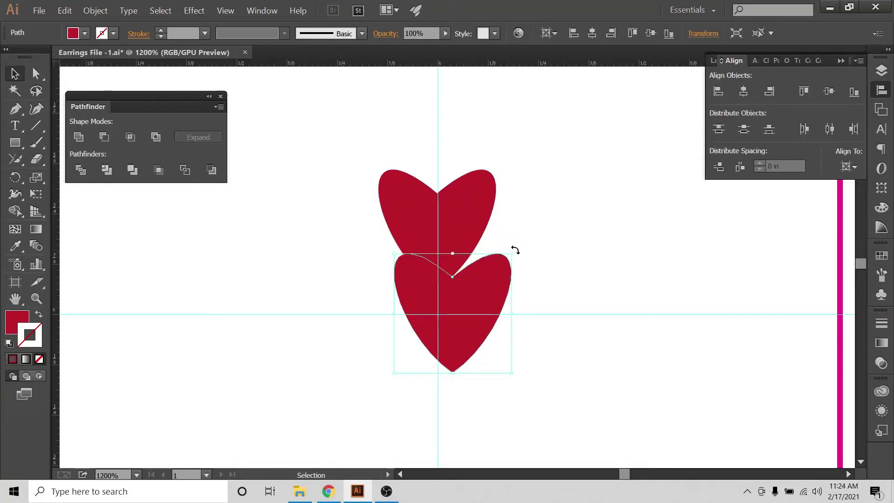
left_click_drag(515, 251, 423, 356)
left_click_drag(459, 316, 446, 358)
left_click(580, 315)
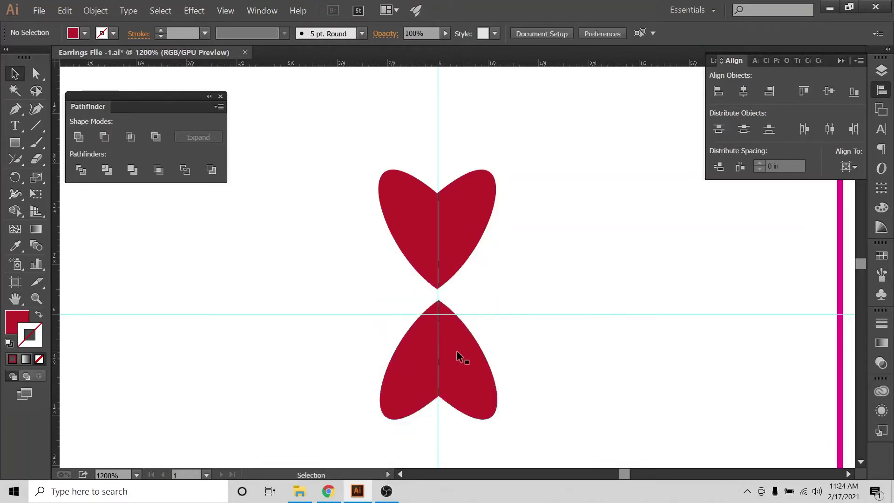
Align the upper and lower hearts by their horizontal centres
key("ctrl+a")
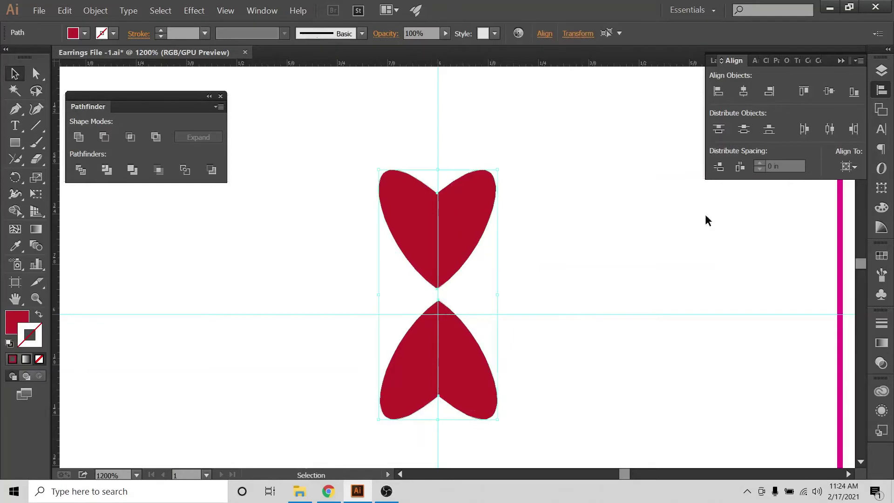
left_click(848, 167)
key("Escape")
left_click(593, 116)
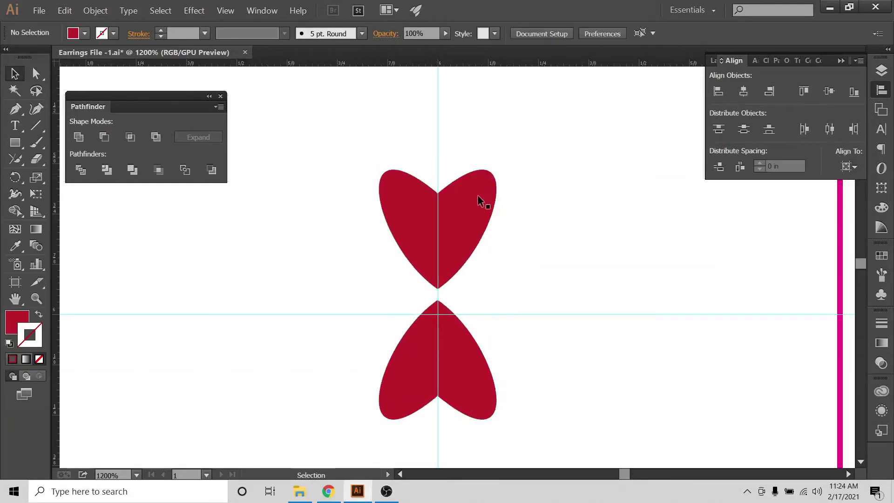
Try adding the two side leaves from a copy of the heart pair rotated 90° about its centre
left_click(485, 225)
key("a")
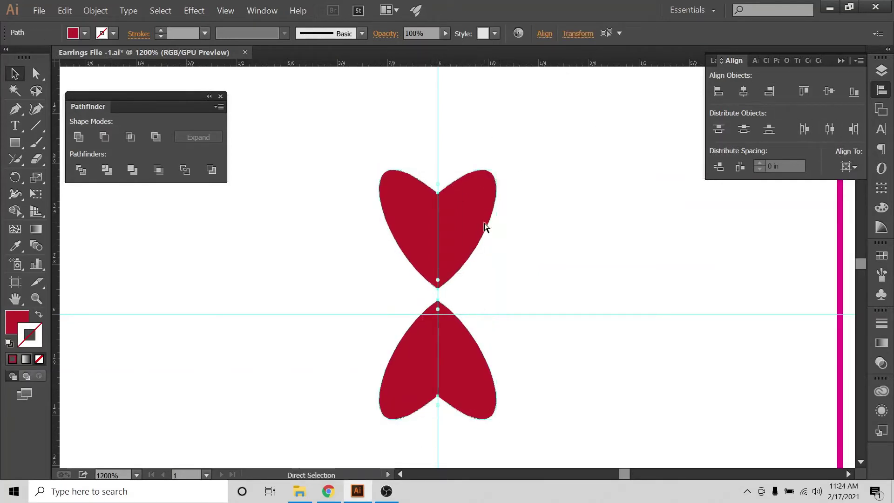
key("v")
left_click_drag(545, 219, 526, 324)
left_click(652, 282)
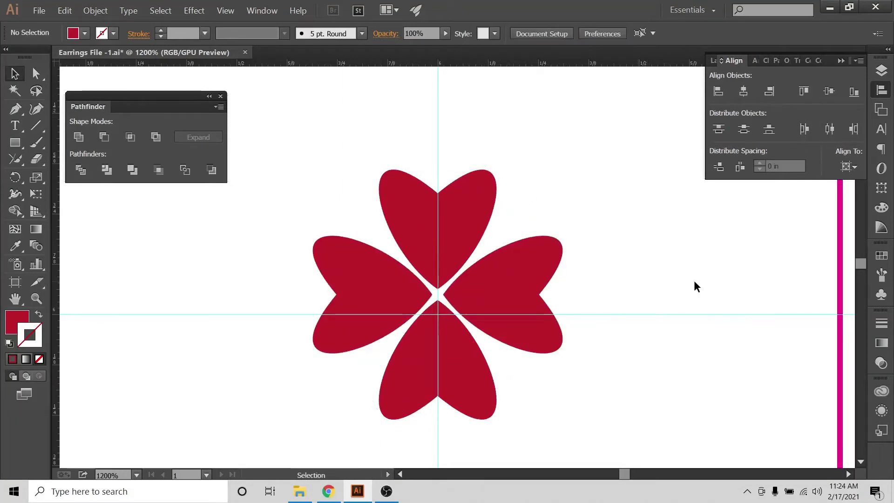
left_click(341, 284)
key("Delete")
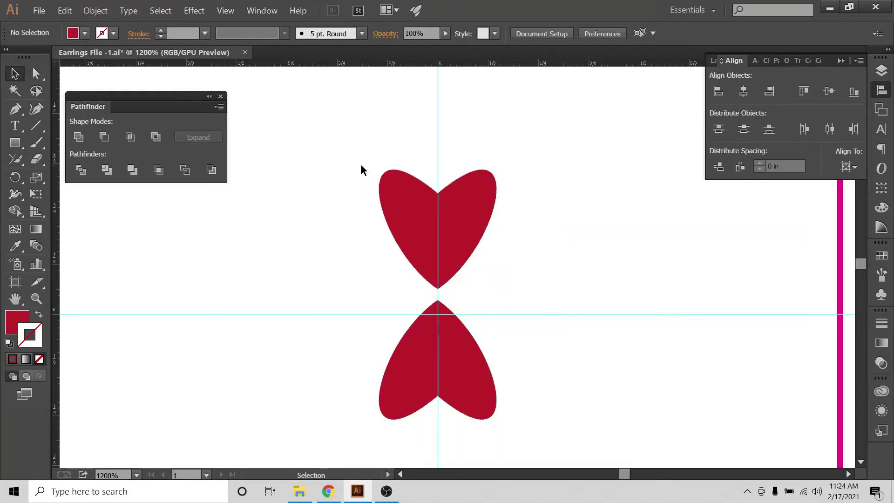
Centre the two hearts on each other, duplicate them in place and rotate the copy 90° to form a four-leaf clover
left_click_drag(361, 166, 503, 389)
left_click(743, 91)
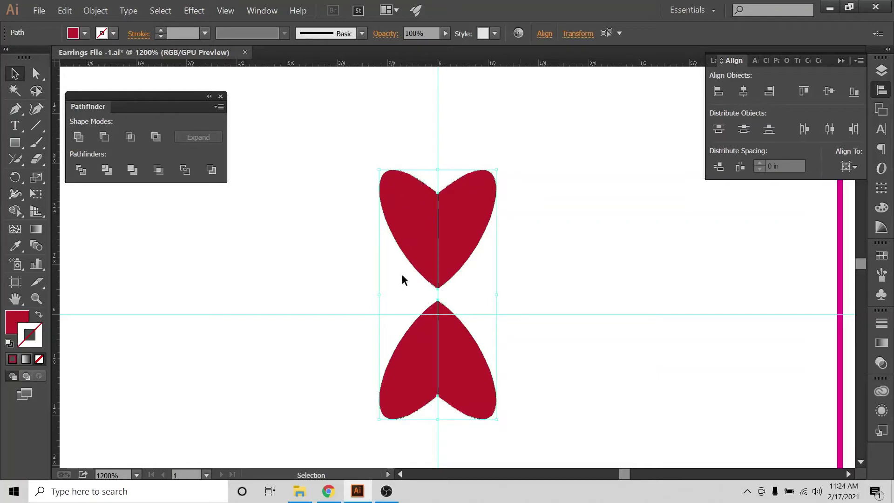
left_click(385, 185)
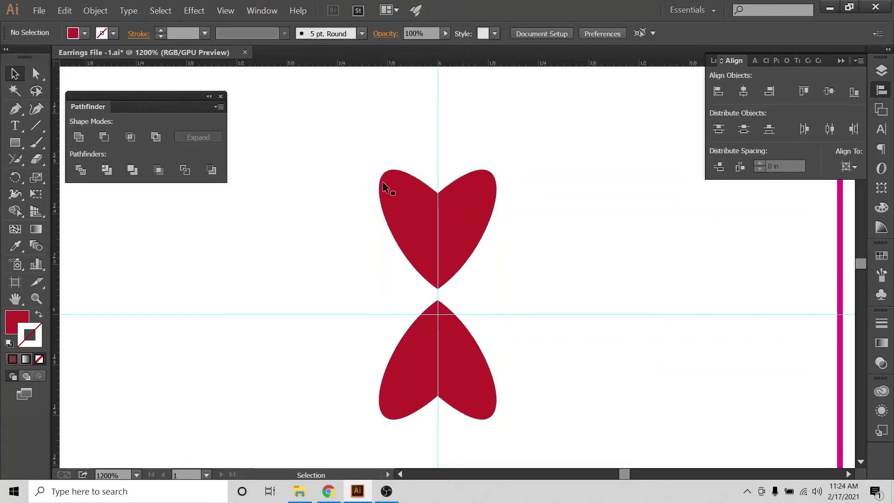
left_click_drag(339, 169, 502, 362)
key("ctrl+shift+b")
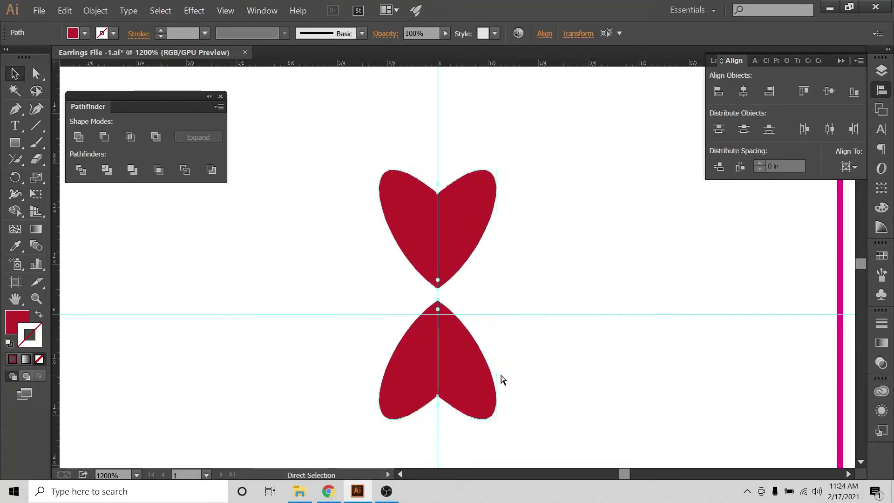
key("ctrl+shift+b")
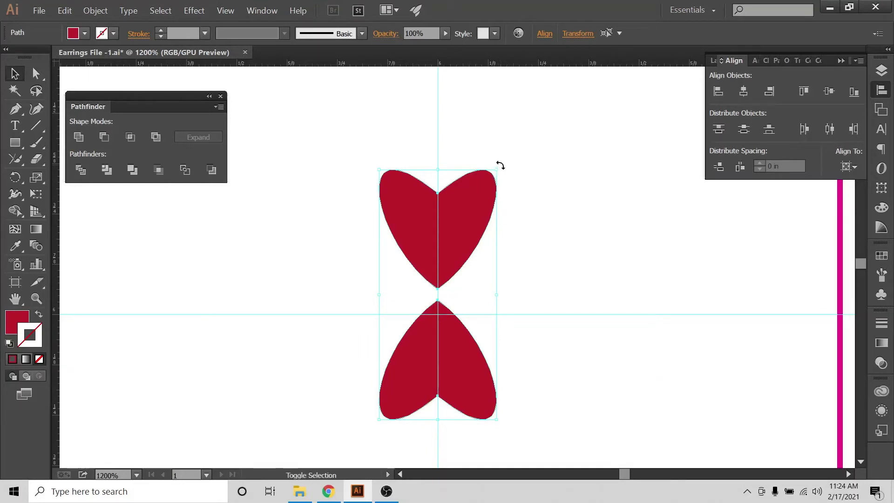
left_click_drag(500, 165, 502, 325)
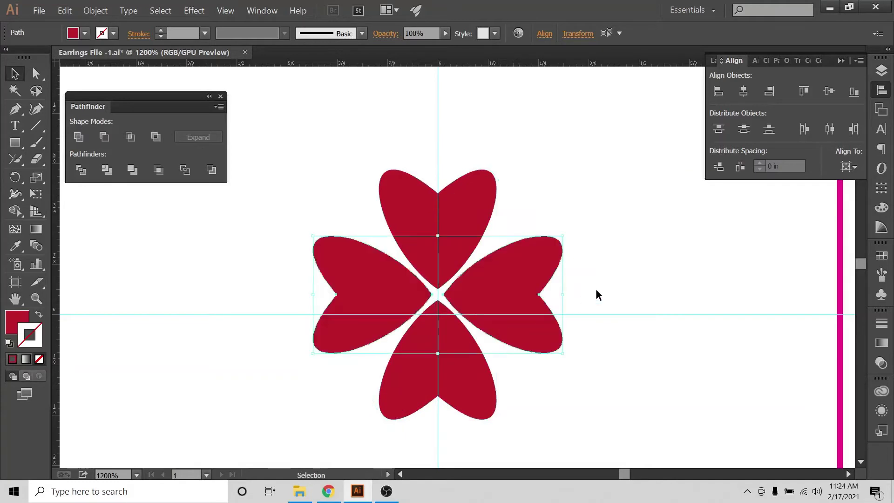
left_click(595, 289)
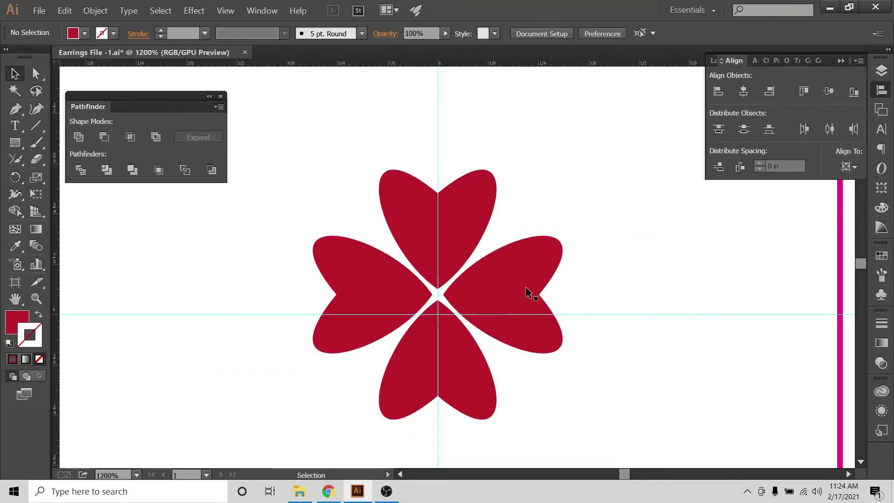
After checking the Etsy reference in Chrome, tilt the right heart slightly counterclockwise closer to the clover's centre and delete the leftover heart behind it
left_click(328, 491)
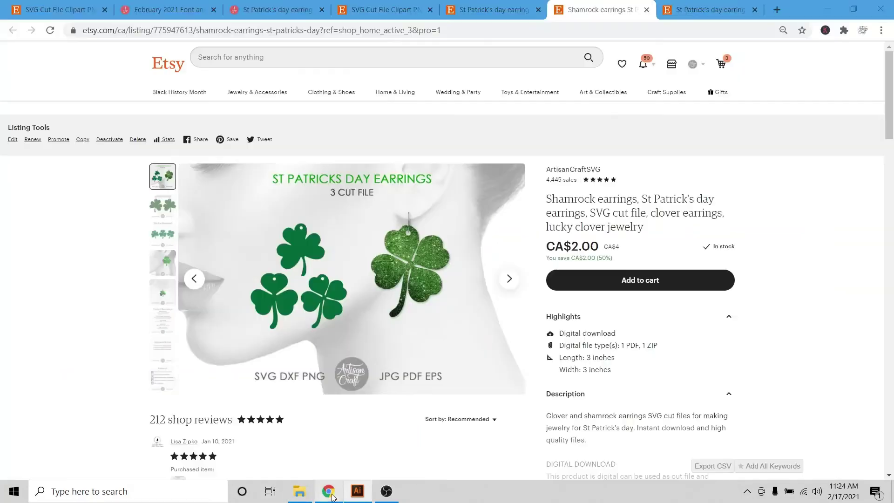
left_click(357, 491)
left_click(521, 269)
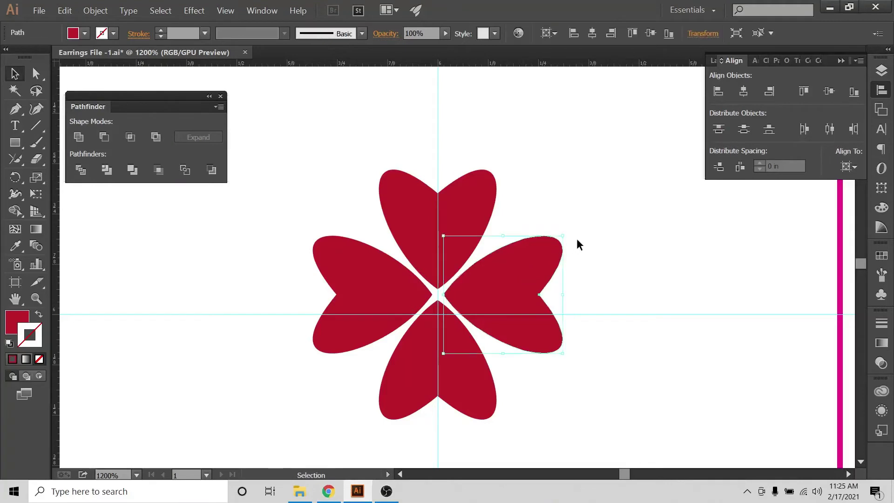
left_click_drag(566, 233, 563, 217)
left_click_drag(531, 277, 522, 272)
key("ctrl+z")
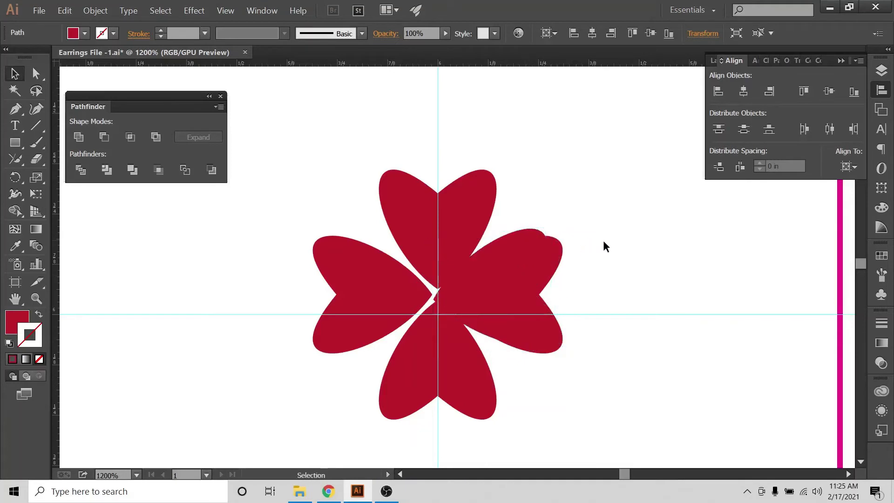
left_click(603, 240)
left_click(554, 254)
left_click(564, 254)
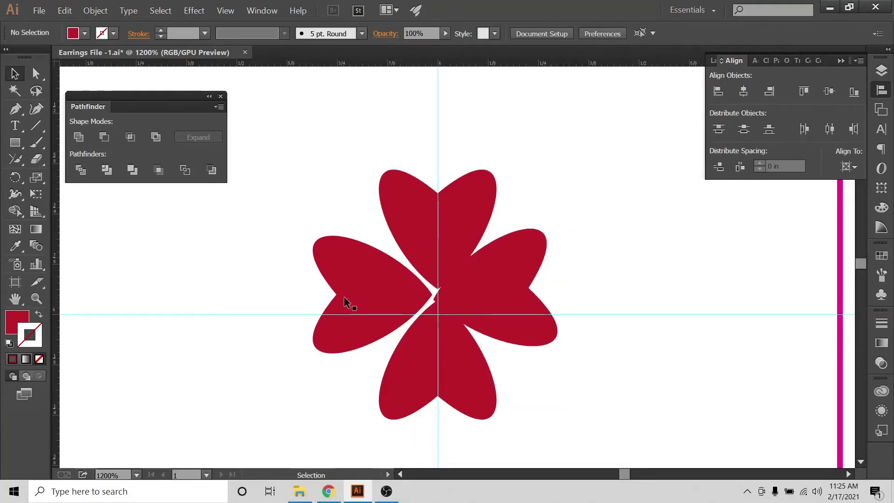
Tilt the left heart slightly clockwise, overlap it with the clover's centre and delete the leftover heart behind it
left_click(345, 303)
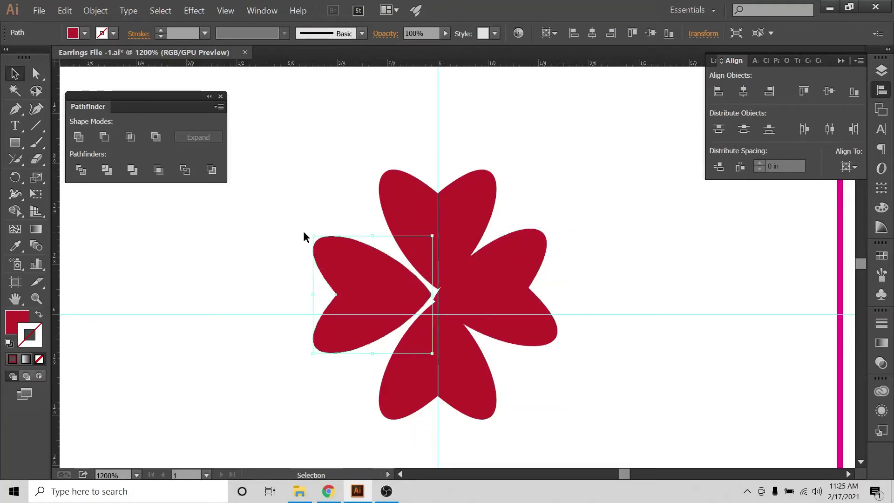
left_click_drag(307, 233, 315, 229)
left_click_drag(337, 269, 347, 266)
left_click(625, 185)
left_click(324, 257)
key("Delete")
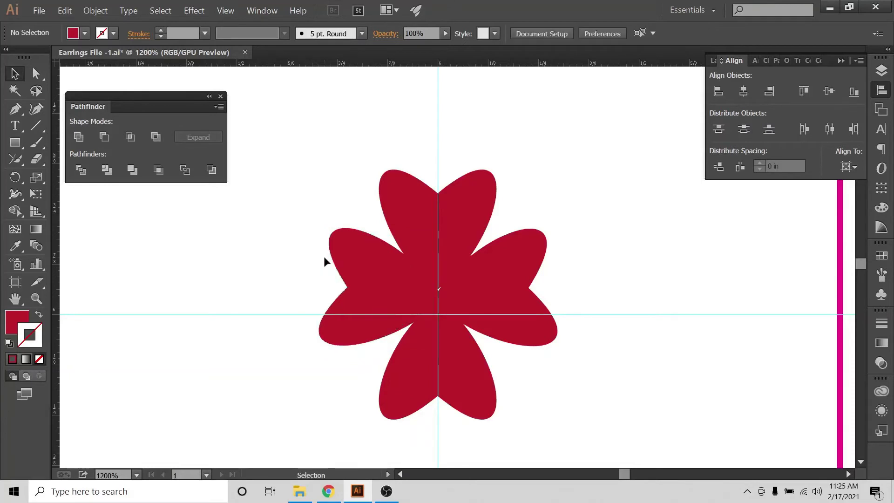
Tilt the bottom heart counterclockwise with its tip near the clover's centre and delete the leftover upright heart
left_click(446, 373)
left_click_drag(495, 421, 516, 396)
left_click_drag(436, 378, 445, 374)
left_click(610, 377)
left_click(379, 409)
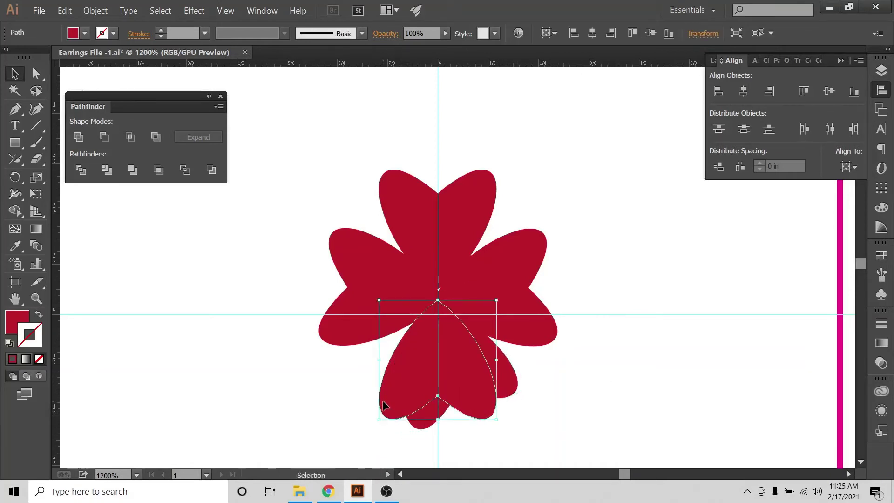
key("Delete")
Rotate the tilted bottom heart slightly clockwise and nudge it up and left into the clover's centre
left_click(497, 374)
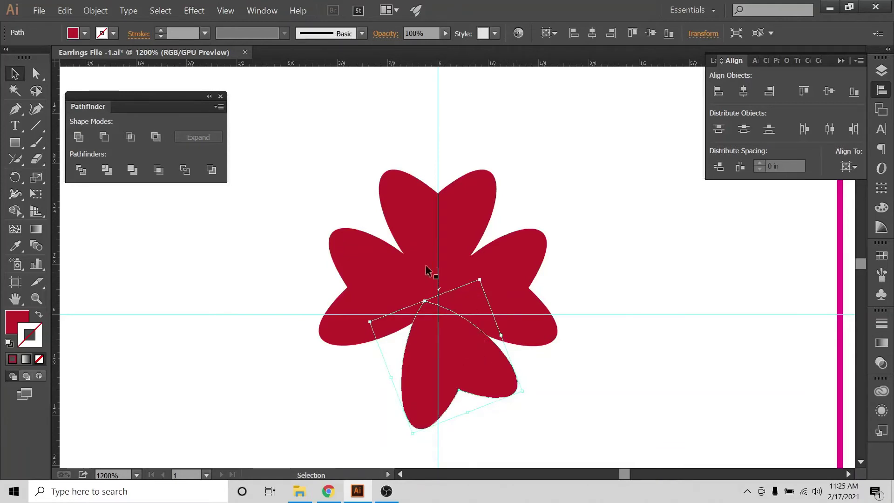
left_click(524, 398)
left_click(470, 373)
left_click_drag(526, 394, 519, 401)
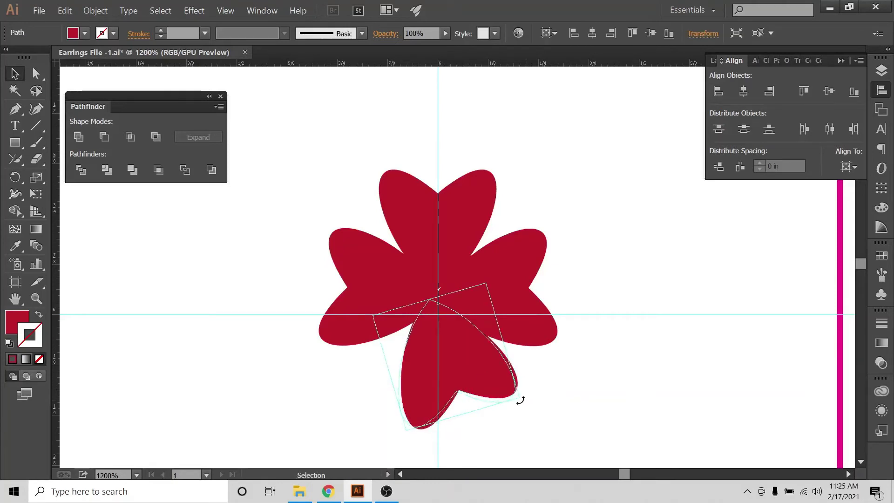
mouse_move(414, 372)
left_mouse_down()
mouse_move(418, 364)
mouse_move(410, 367)
left_mouse_up()
left_click(560, 351)
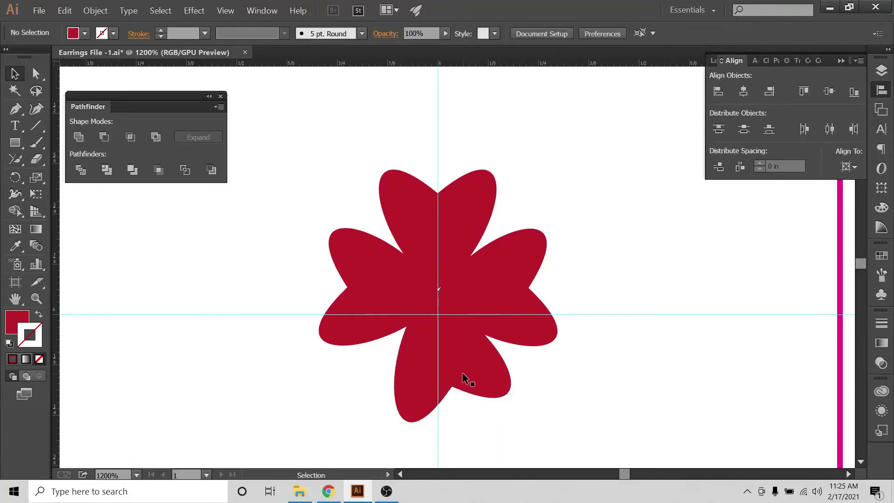
Select all four overlapping hearts and unite them into a single clover shape
left_click(451, 220)
left_click(457, 214, "shift")
left_click_drag(335, 183, 561, 393)
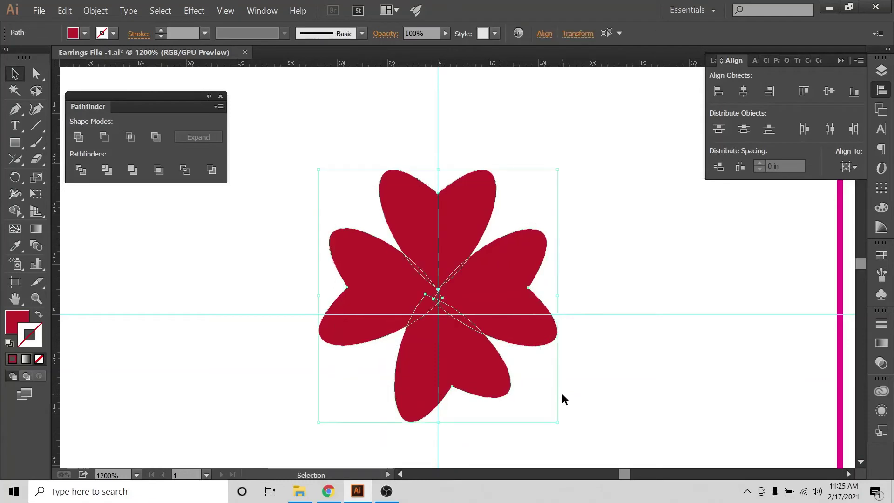
left_click(80, 139)
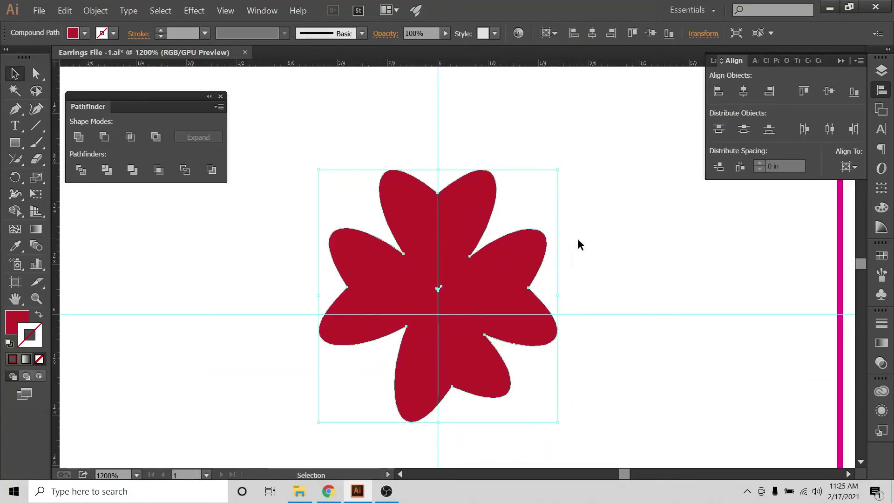
Hide the guides layer and move the merged clover slightly upward
left_click(713, 60)
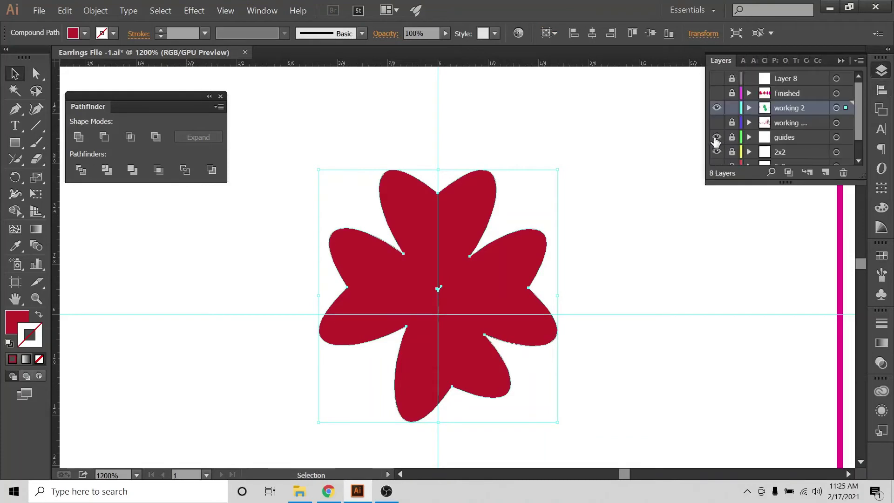
left_click(594, 217)
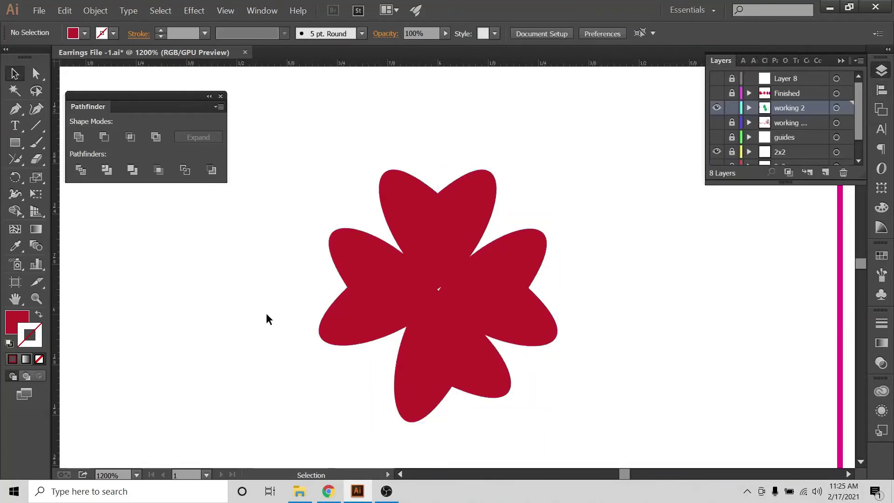
key("ctrl+plus")
left_click_drag(293, 168, 615, 400)
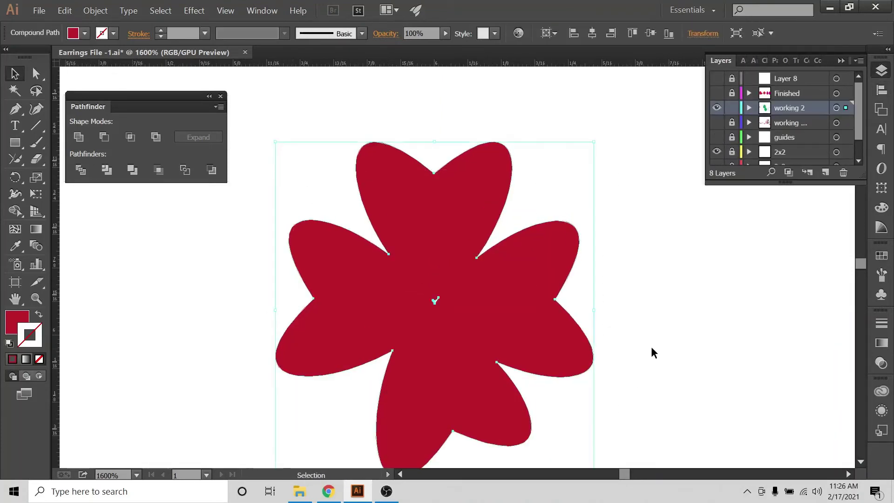
left_click(618, 335)
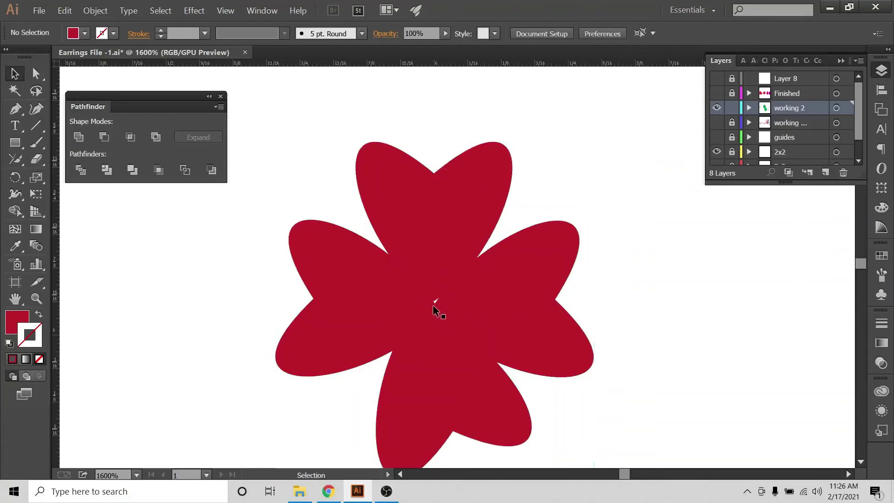
left_click_drag(425, 290, 432, 252)
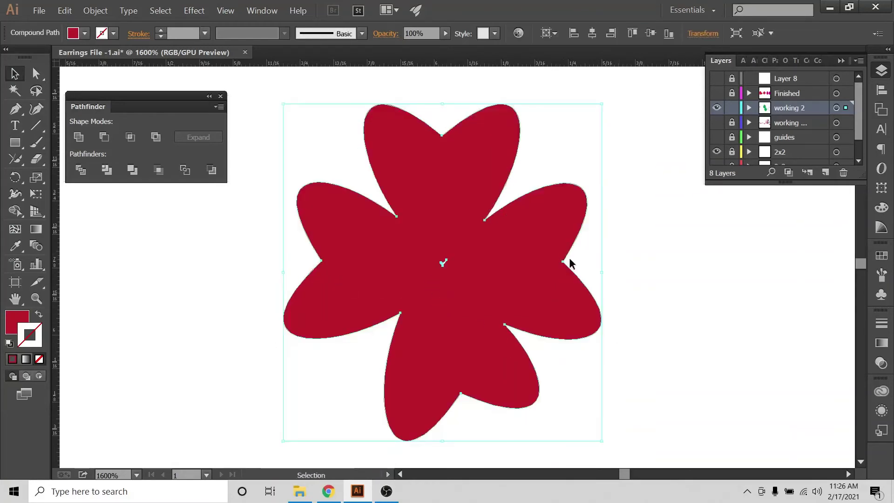
Reselect the merged clover and set up the Blob Brush with a size of 4 pt
left_click(659, 277)
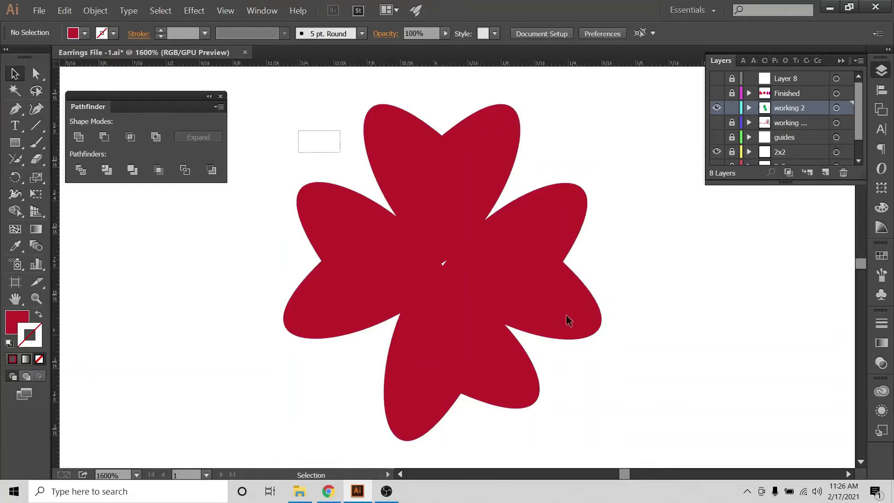
left_click_drag(566, 321, 626, 369)
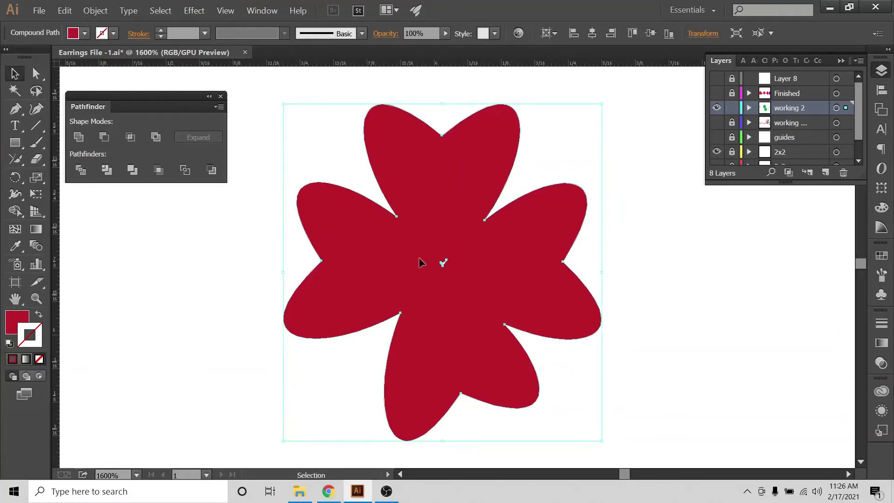
key("ctrl+equal")
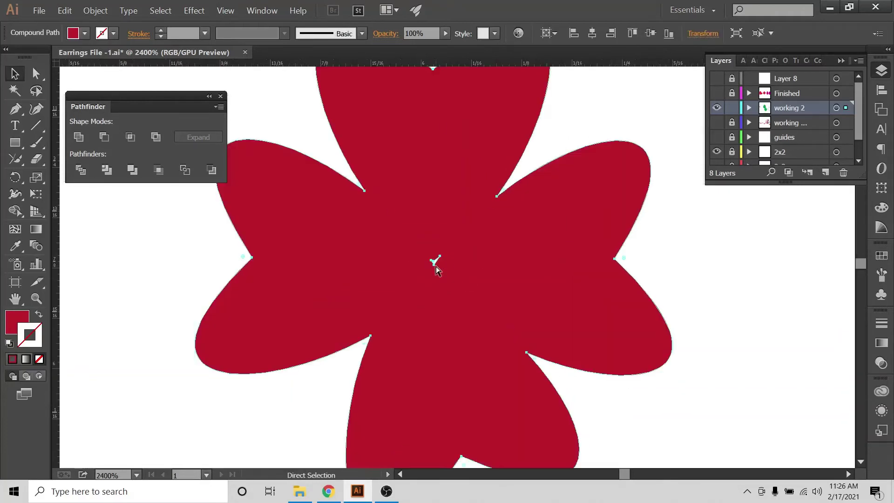
left_click(35, 146)
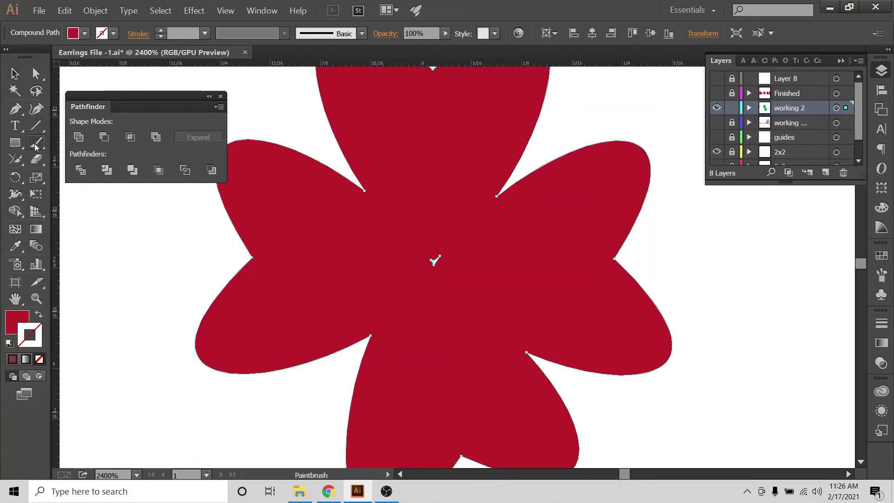
left_click(37, 146)
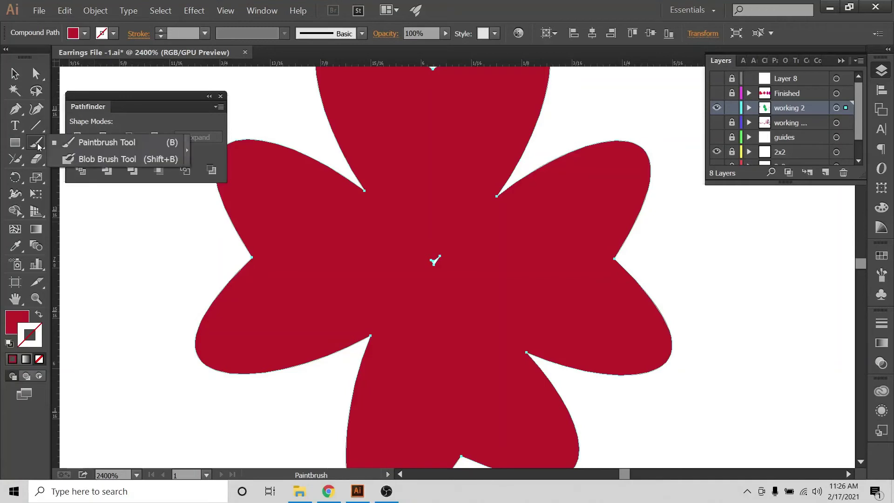
left_click(66, 160)
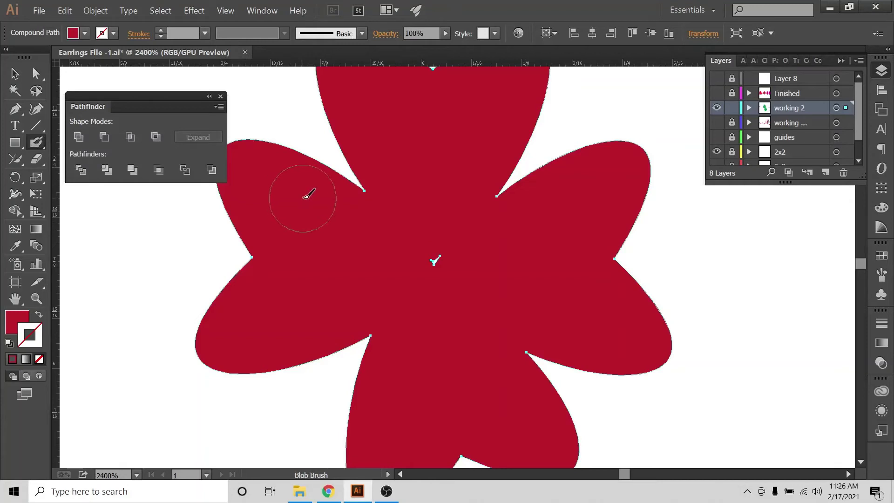
double_click(37, 142)
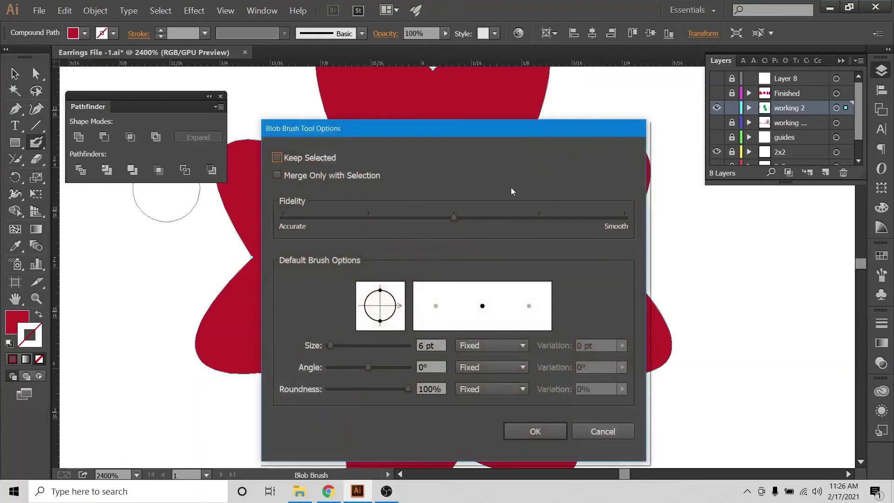
left_click_drag(332, 345, 329, 346)
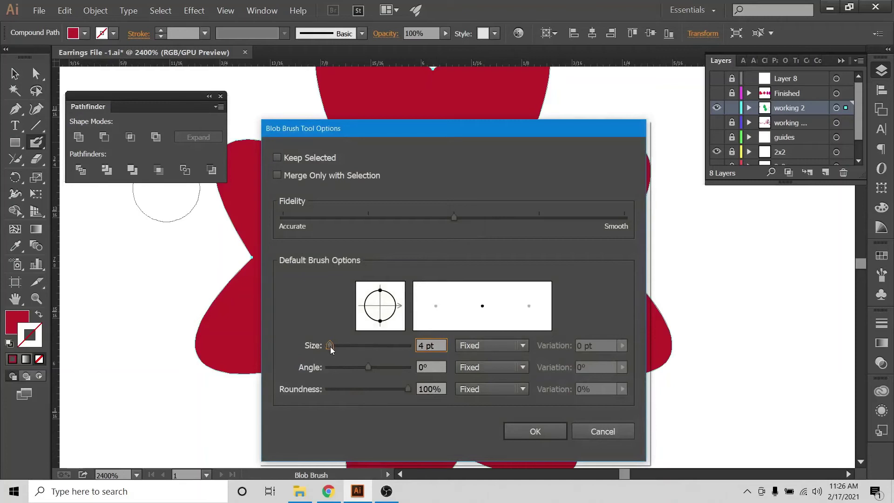
left_click(534, 431)
Paint over the small hole at the clover's centre with the 4 pt Blob Brush and deselect the artwork
double_click(36, 143)
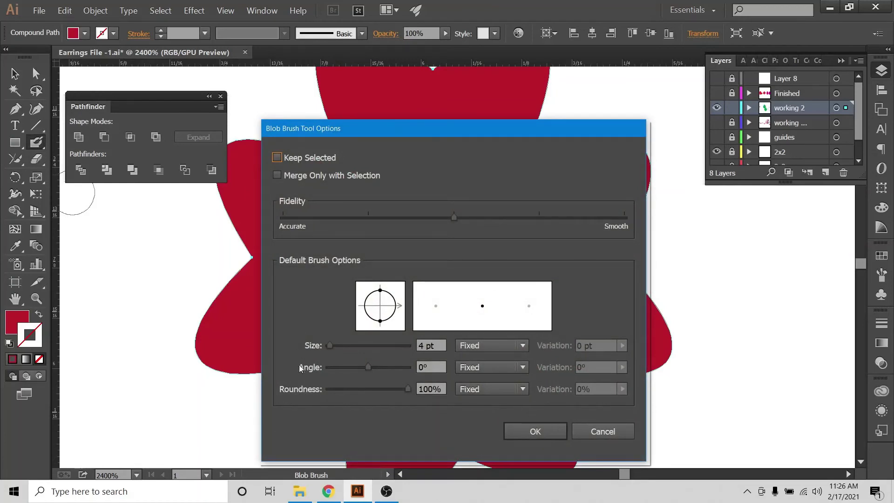
left_click(537, 432)
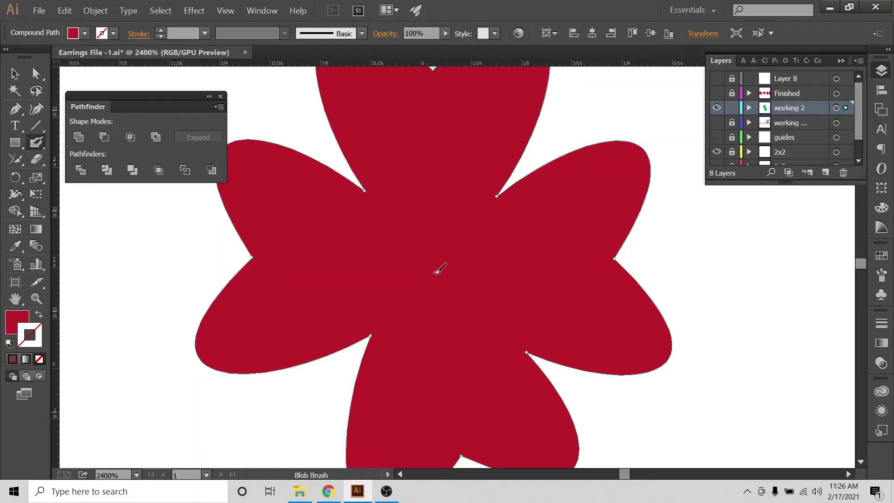
key("ctrl+shift+a")
key("v")
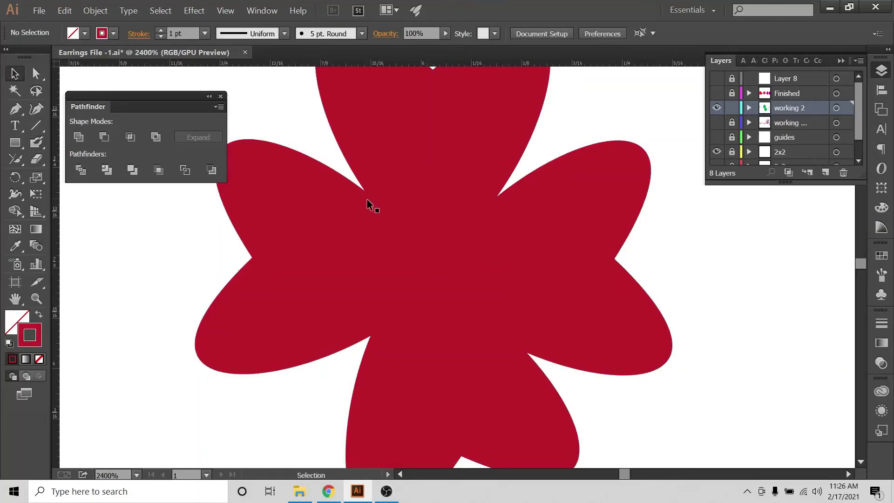
Select the entire clover, unite it as one shape and deselect it
scroll(368, 199, "down", 3)
key("ctrl+minus")
key("ctrl+minus")
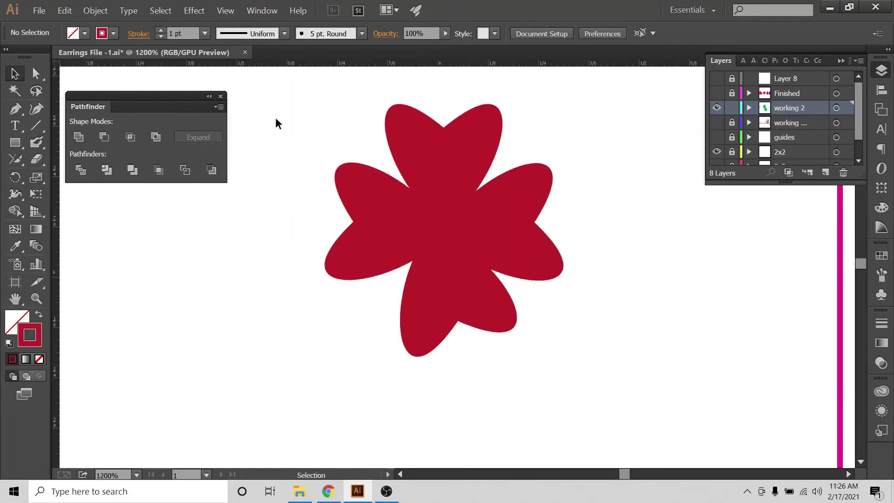
left_click_drag(289, 97, 625, 360)
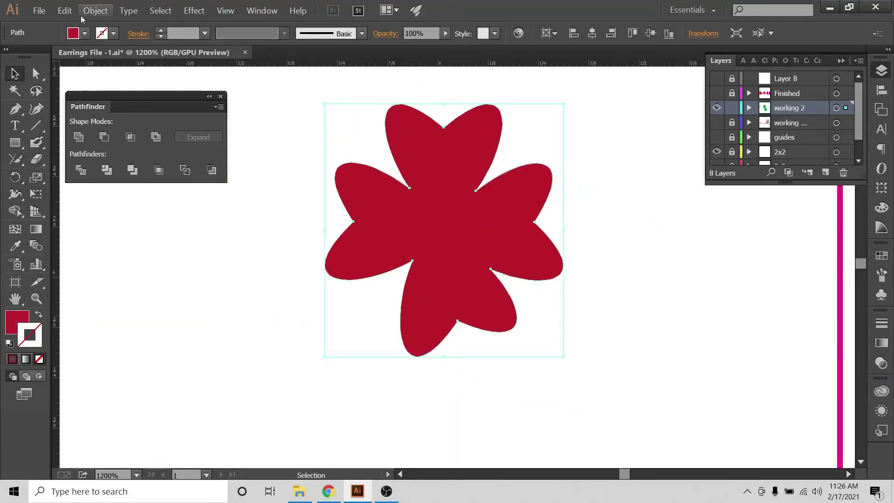
left_click(95, 10)
key("Escape")
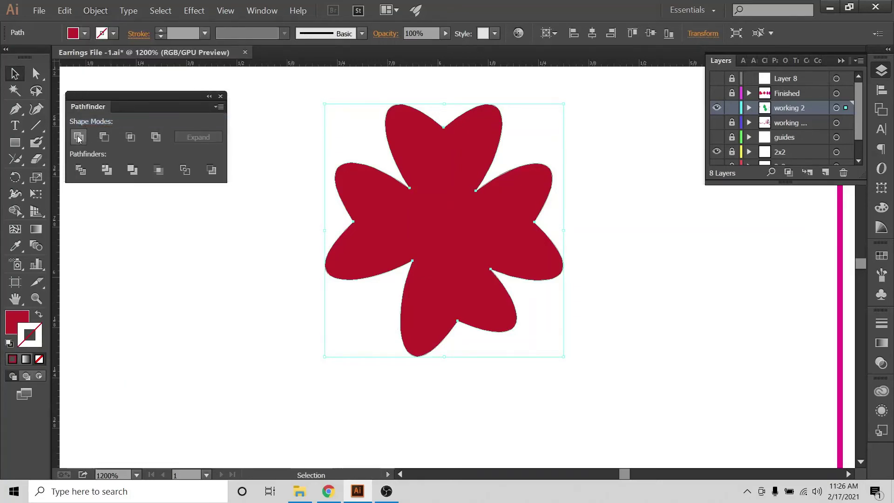
left_click(79, 138)
left_click(288, 201)
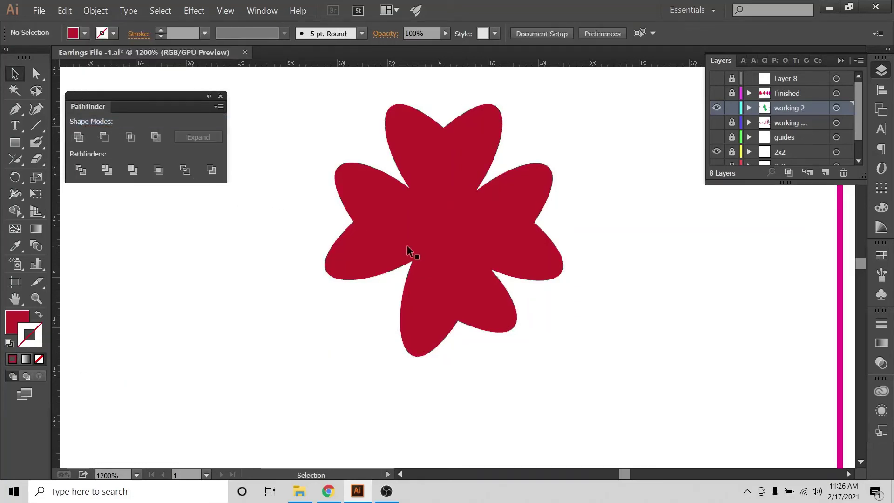
Rotate the clover counterclockwise until its four leaves point diagonally, leaving room for a stem between the lower two
left_click(434, 241)
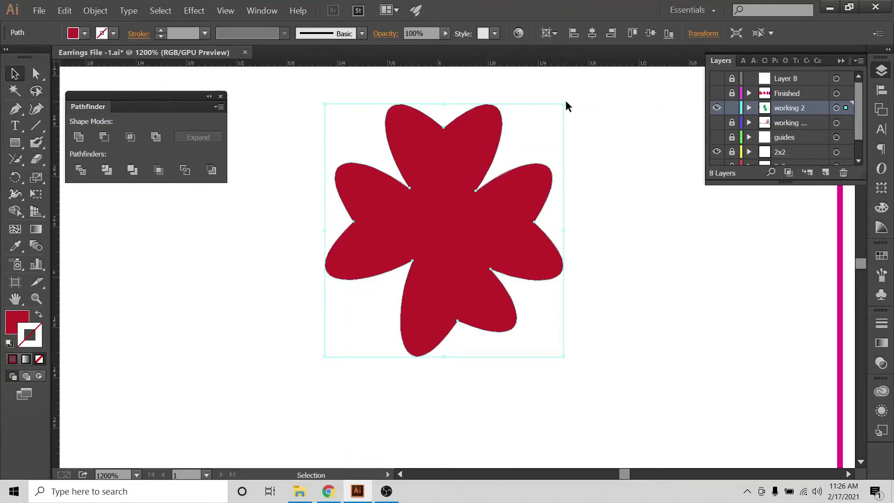
left_click(565, 103)
left_click(489, 120)
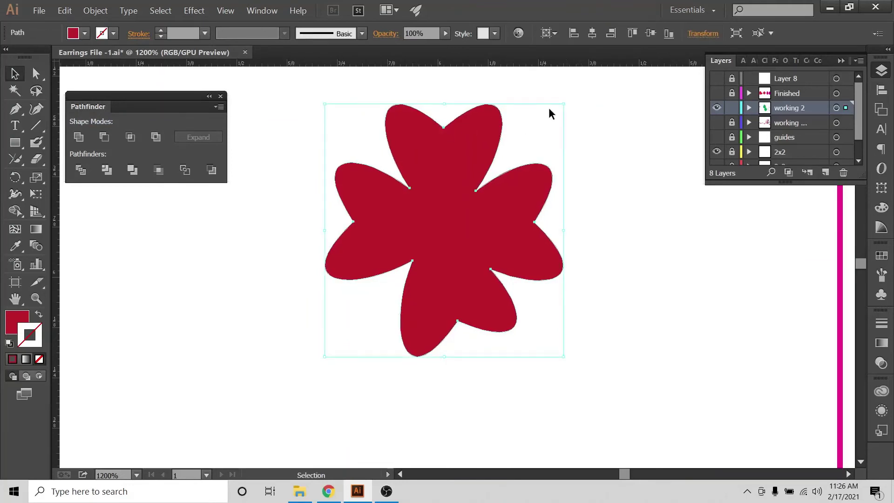
left_click_drag(567, 101, 458, 101)
left_click(579, 107)
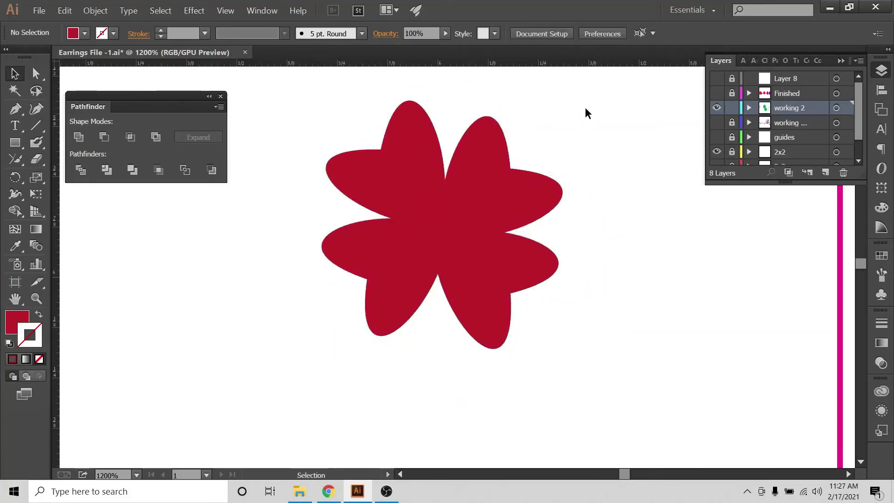
Switch to Chrome to examine the clover stem in the shamrock earrings listing, and return to Illustrator
left_click(328, 491)
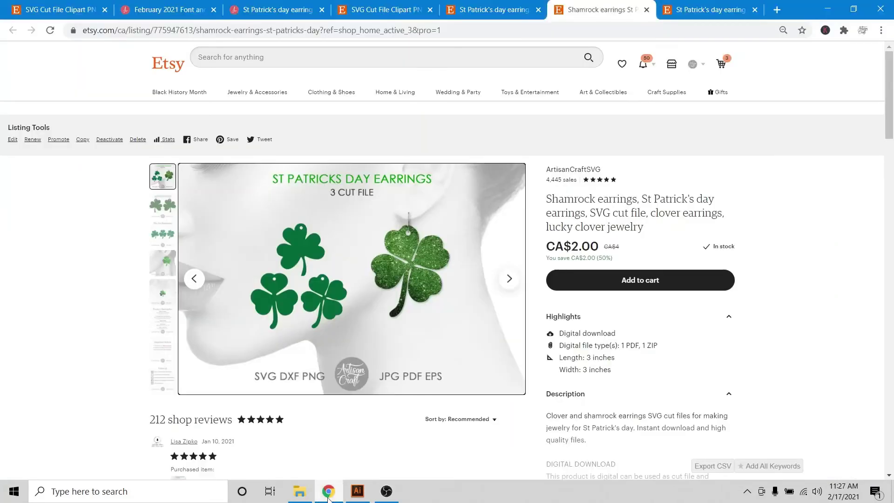
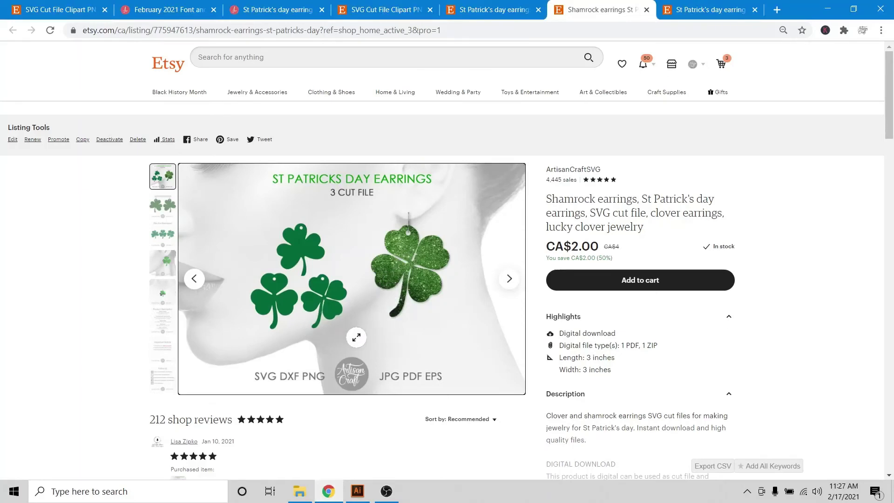
left_click(355, 496)
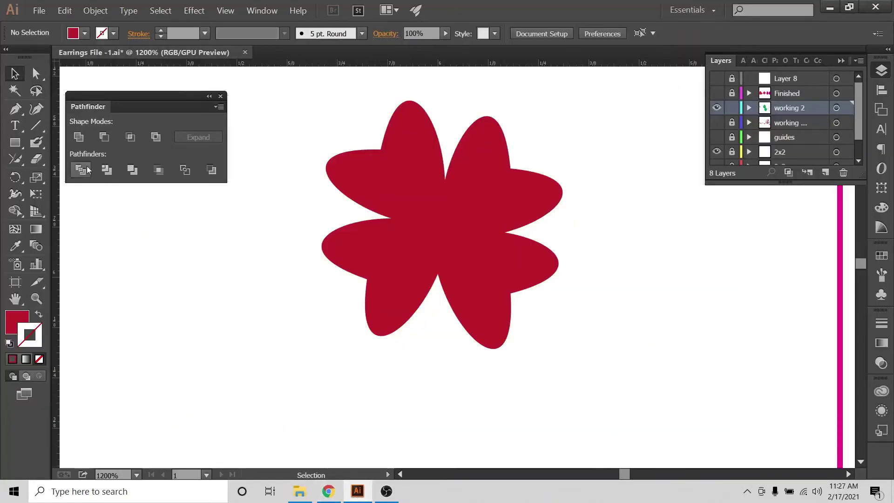
scroll(403, 319, "down", 2)
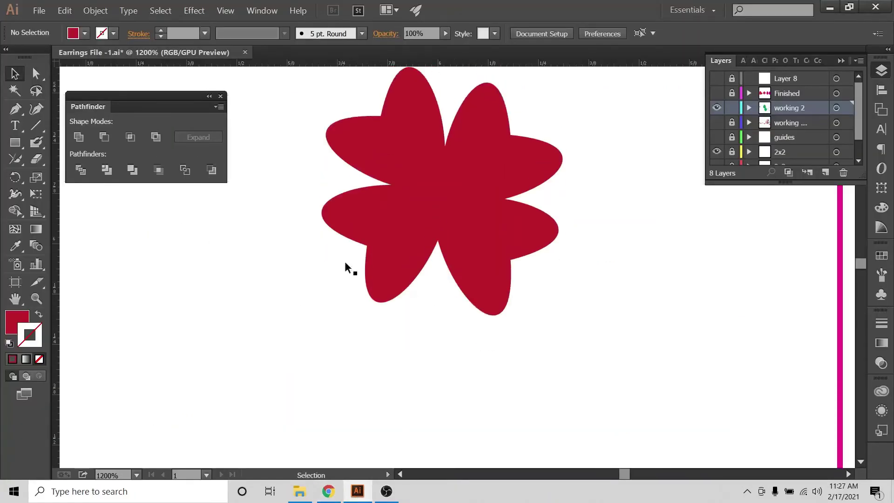
Try painting a curved stem from the clover's centre down between the lower leaves with the Blob Brush, and undo it
left_click_drag(38, 145, 67, 159)
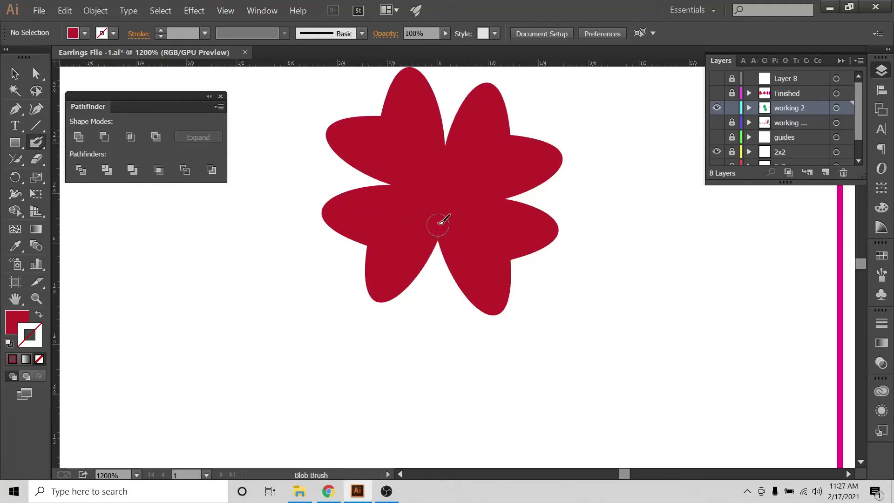
left_click_drag(438, 224, 379, 368)
key("shift+x")
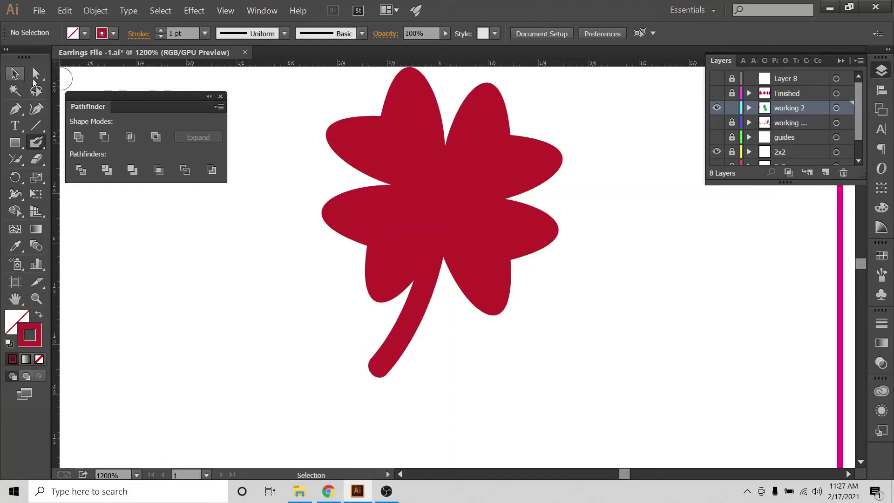
key("ctrl+z")
key("shift+x")
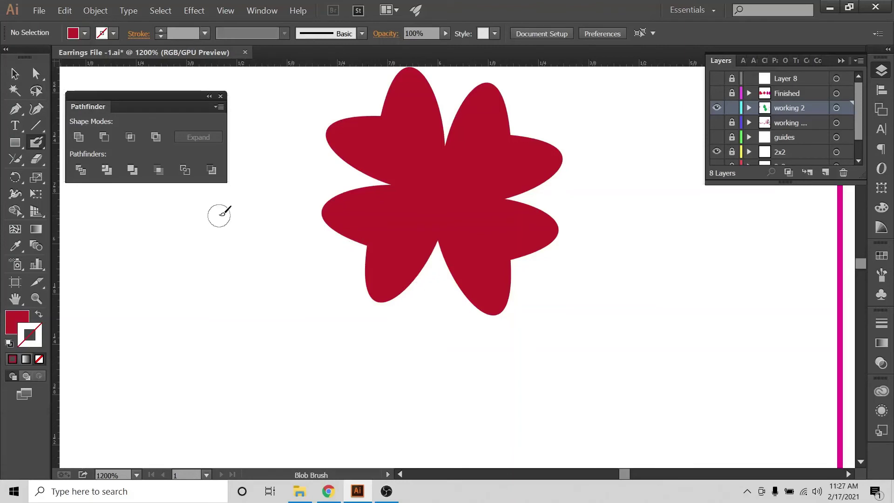
Draw a curved stem path with the Pencil tool from the clover's centre down between the two lower leaves
left_click_drag(17, 160, 53, 157)
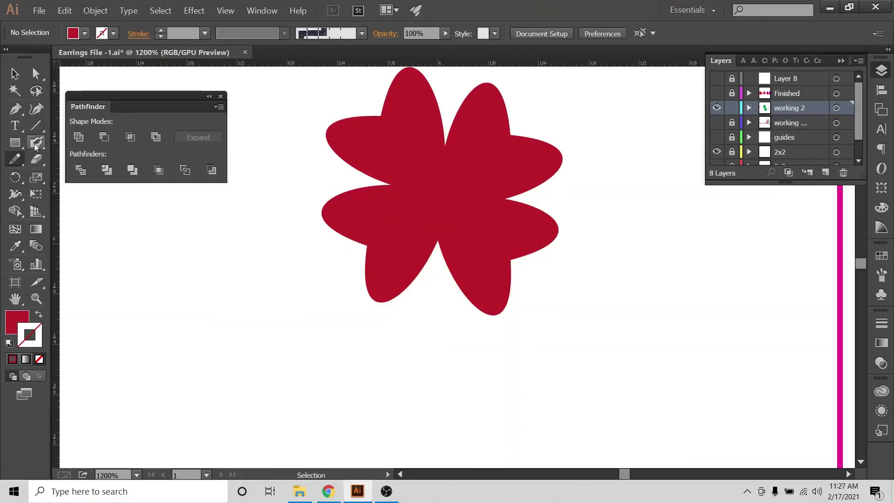
left_click(17, 160)
mouse_move(439, 213)
left_mouse_down()
mouse_move(440, 258)
mouse_move(408, 349)
mouse_move(366, 329)
mouse_move(442, 372)
left_mouse_up()
left_click(14, 73)
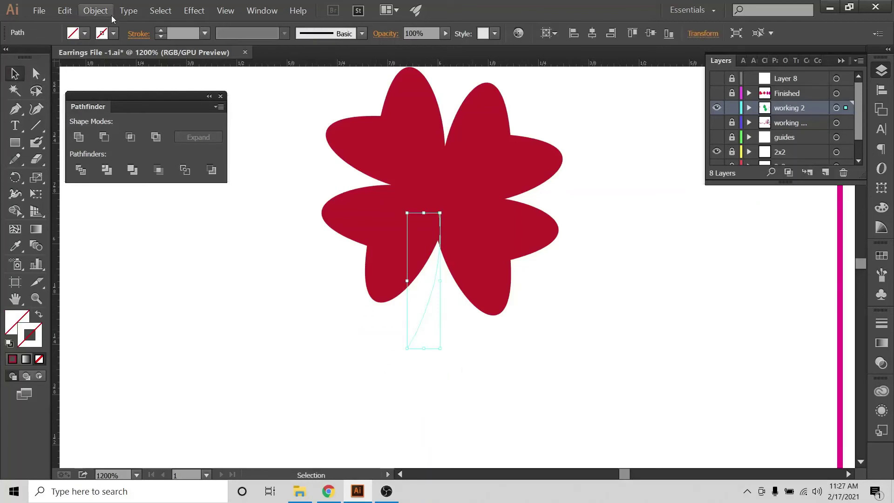
Give the stem path a 4 pt red stroke and move it slightly downward
left_click(113, 34)
left_click(161, 31)
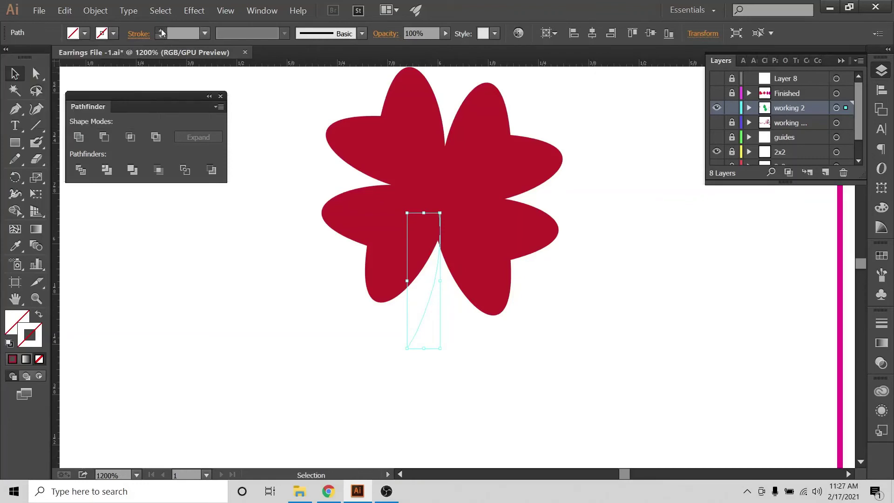
left_click(162, 31)
left_click(162, 30)
left_click(163, 31)
left_click(163, 31)
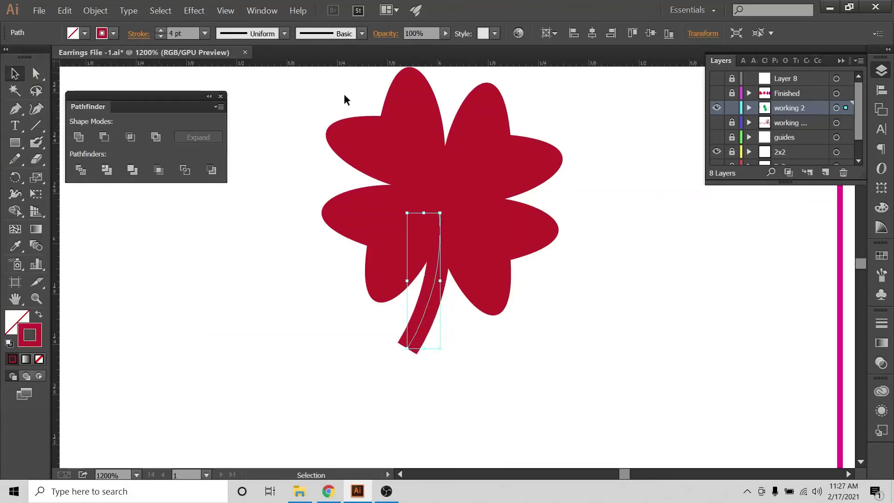
left_click_drag(430, 297, 433, 312)
left_click(569, 324)
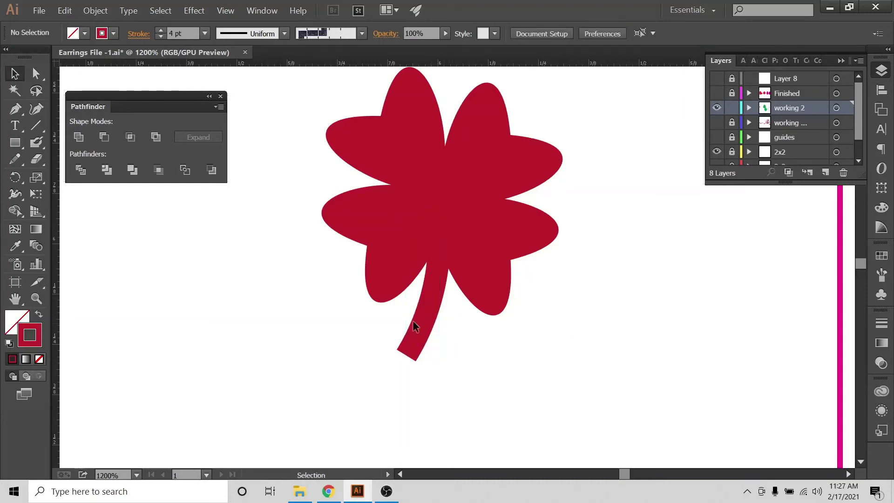
Expand the stem's fill and stroke and unite the result into a single path
left_click_drag(354, 328, 431, 355)
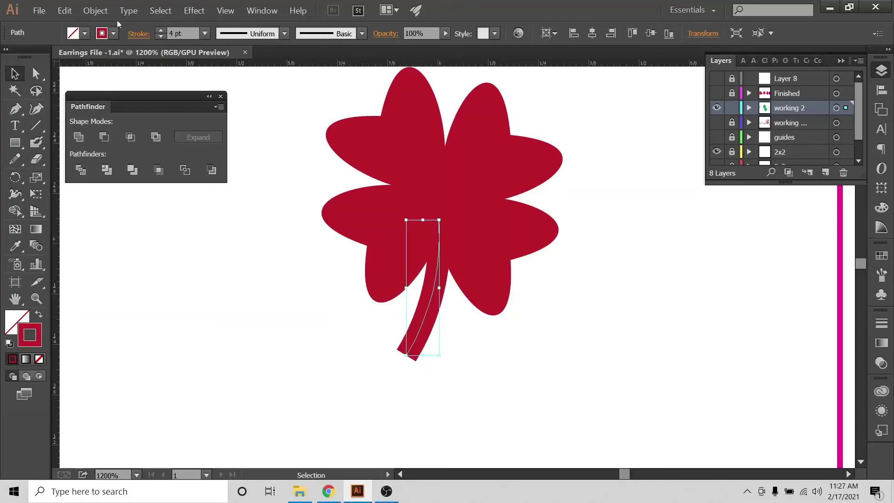
left_click(95, 10)
left_click(95, 119)
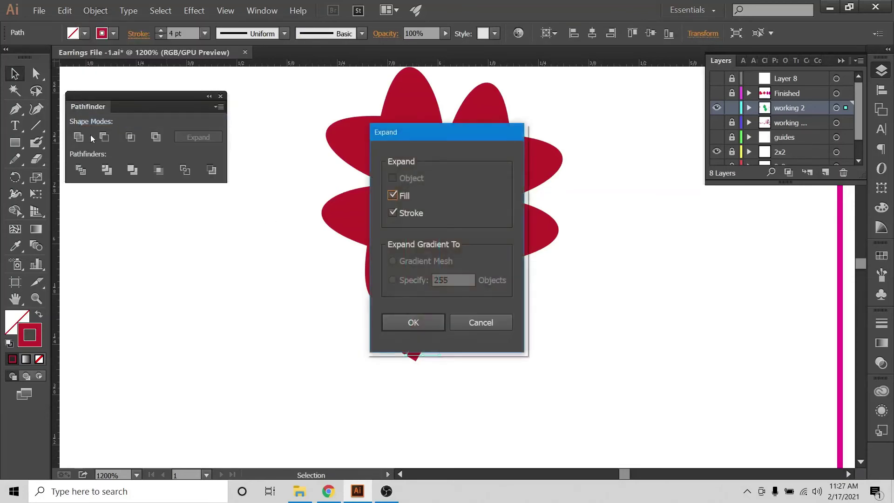
left_click(427, 326)
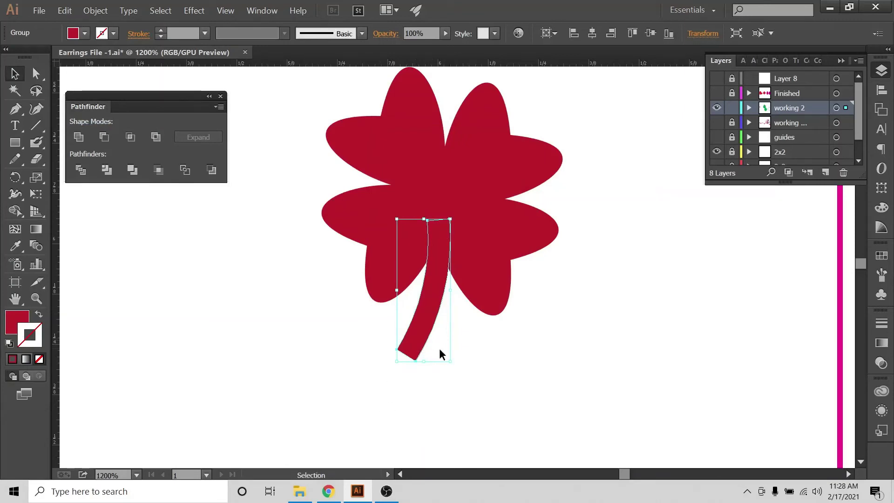
left_click(78, 137)
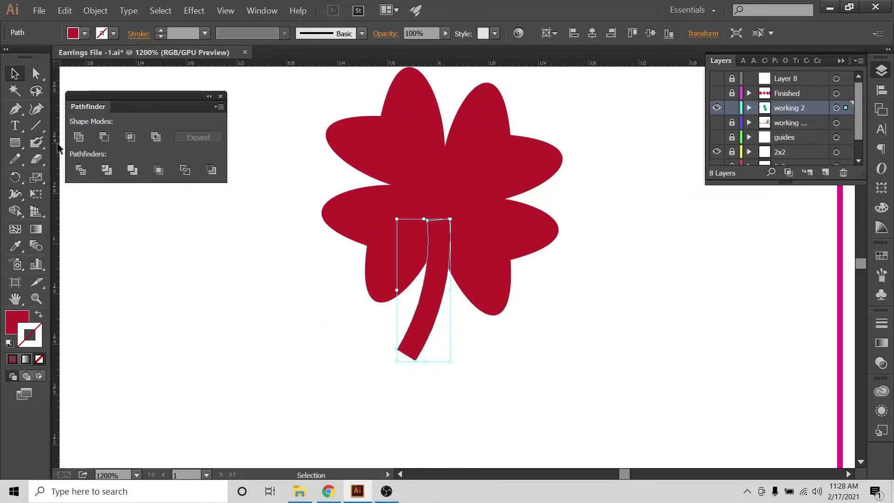
Try rounding the two corners at the stem's lower end slightly with live corners, and undo it
left_click(341, 328)
left_click(419, 332)
key("ctrl+=")
key("ctrl+=")
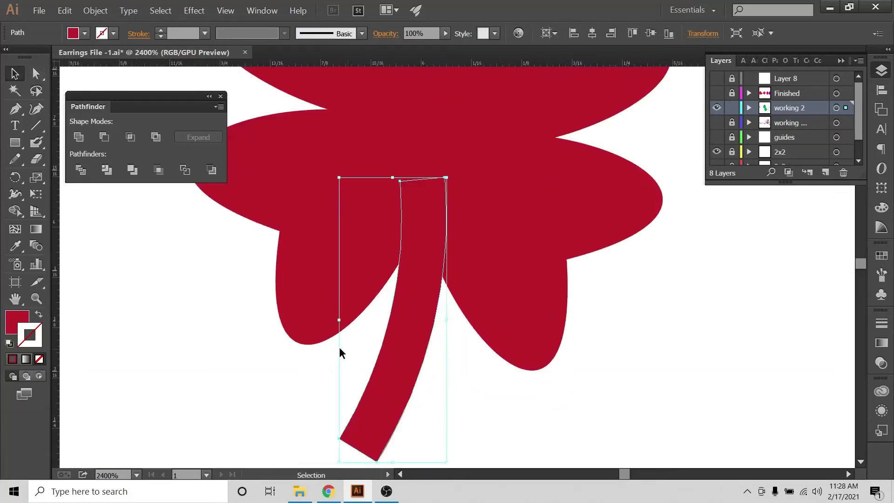
left_click(36, 73)
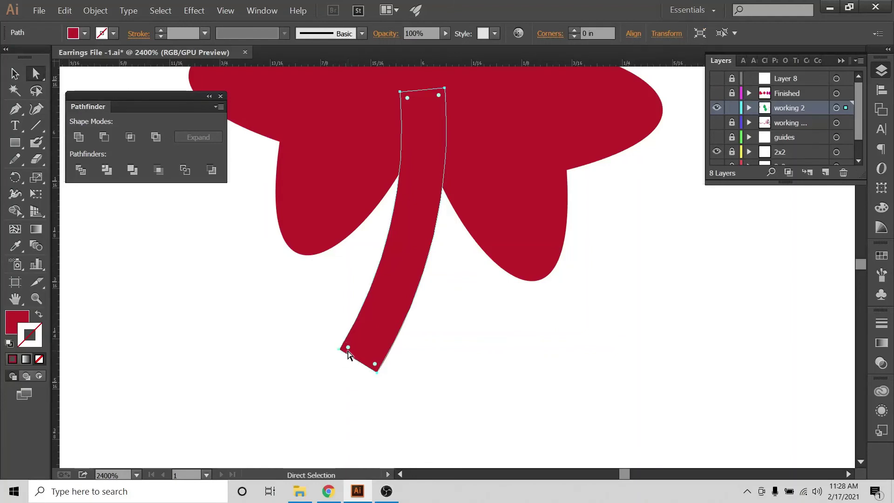
left_click_drag(348, 351, 354, 353)
left_click(340, 352)
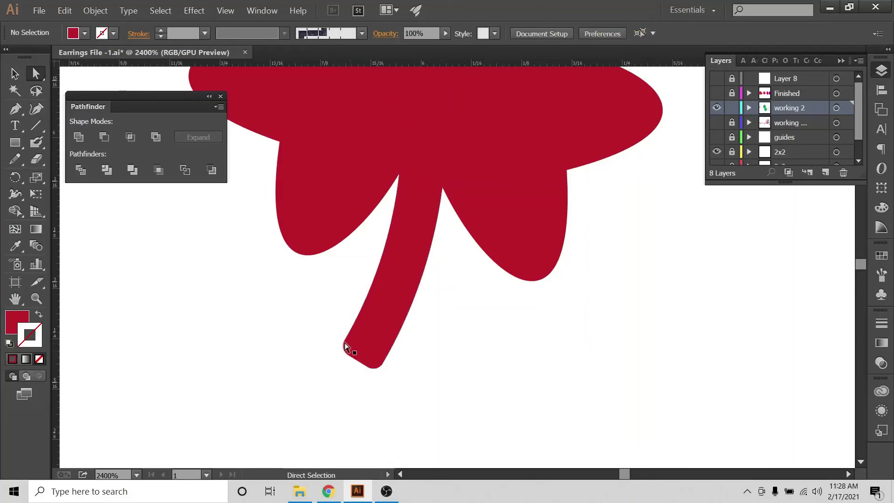
key("ctrl+z")
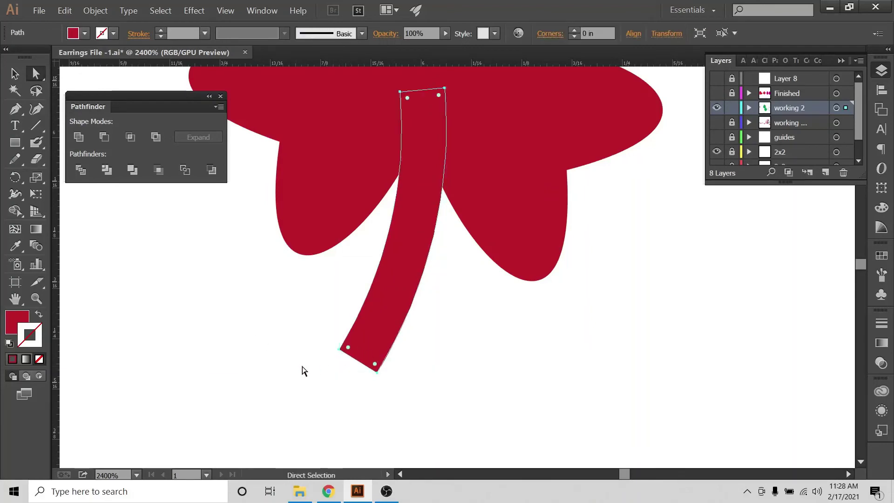
Round the two corners at the stem's lower end strongly so the tip becomes almost a semicircle
key("ctrl+plus")
key("ctrl+plus")
key("ctrl+plus")
key("ctrl+plus")
scroll(347, 299, "down", 4)
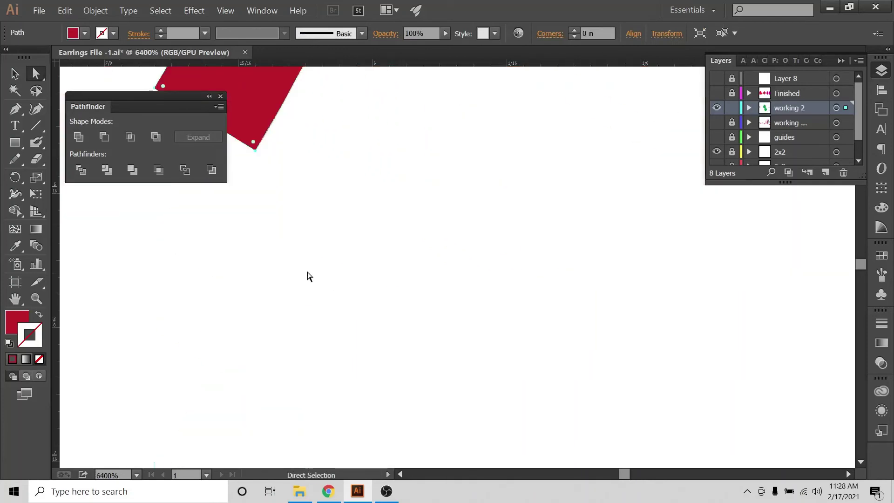
scroll(307, 276, "up", 3)
left_click(400, 474)
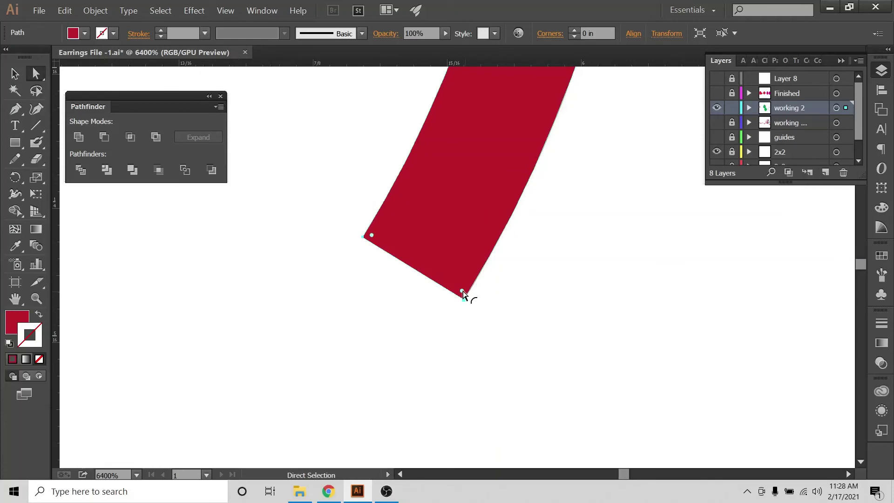
left_click_drag(463, 293, 477, 225)
left_click(539, 269)
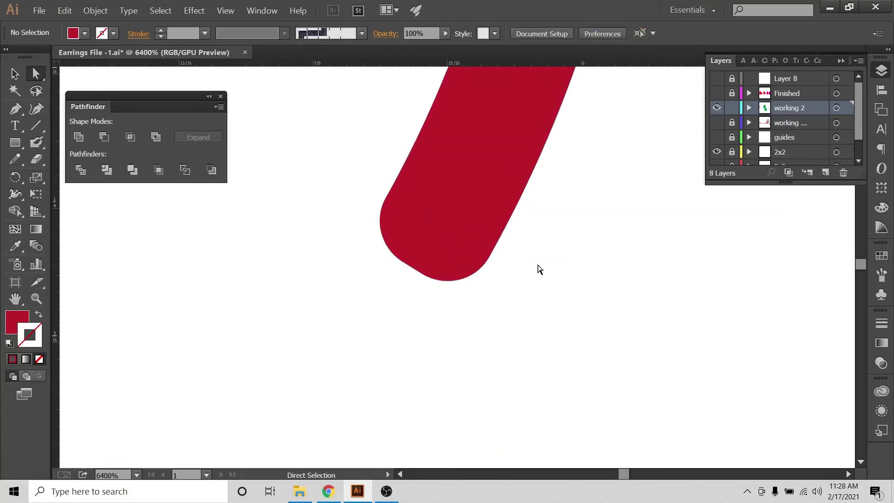
key("ctrl+minus")
key("ctrl+minus")
key("ctrl+minus")
key("ctrl+minus")
key("ctrl+minus")
key("ctrl+minus")
key("ctrl+minus")
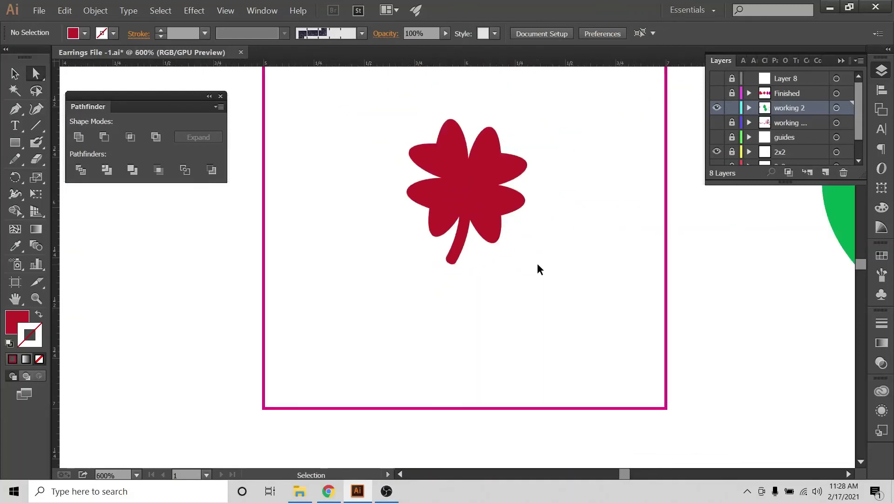
scroll(530, 268, "up", 3)
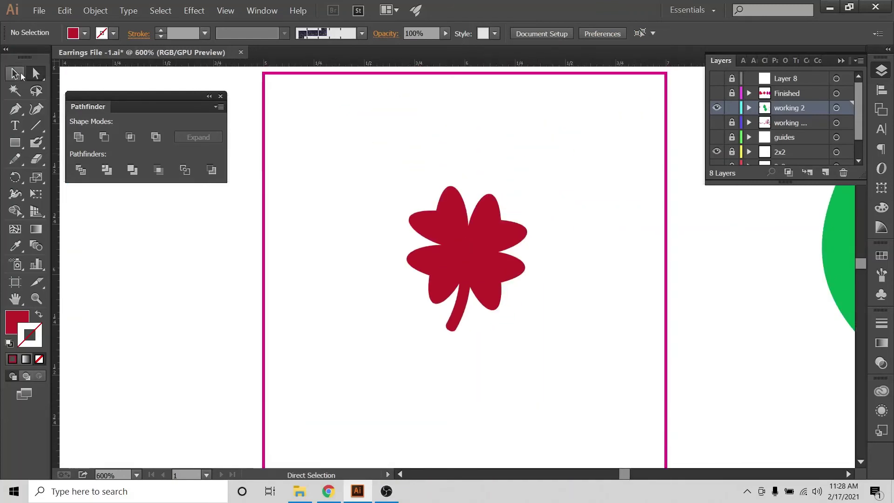
Switch to the browser and look through the St Patrick's day earring listings on Etsy and So Fontsy for design reference
left_click(329, 491)
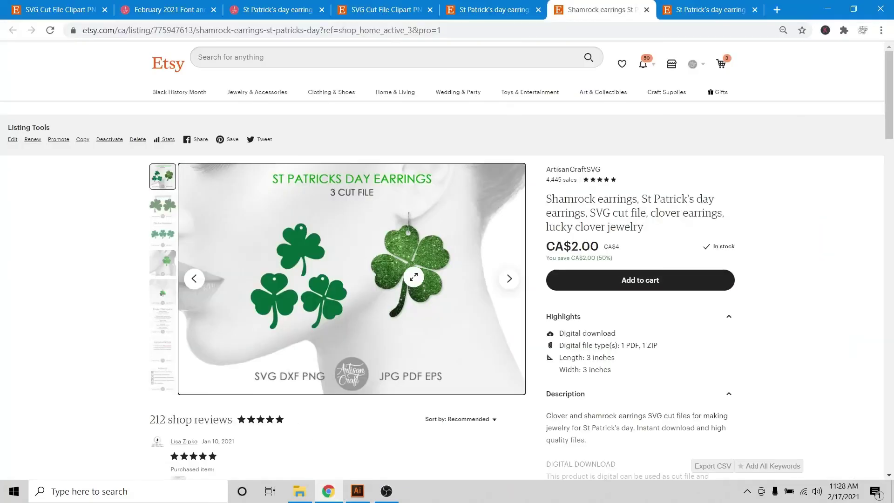
left_click(501, 10)
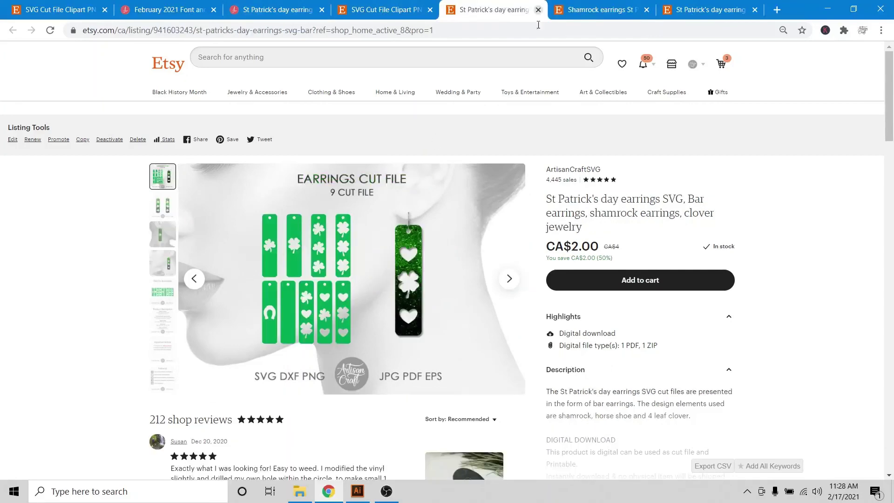
left_click(694, 5)
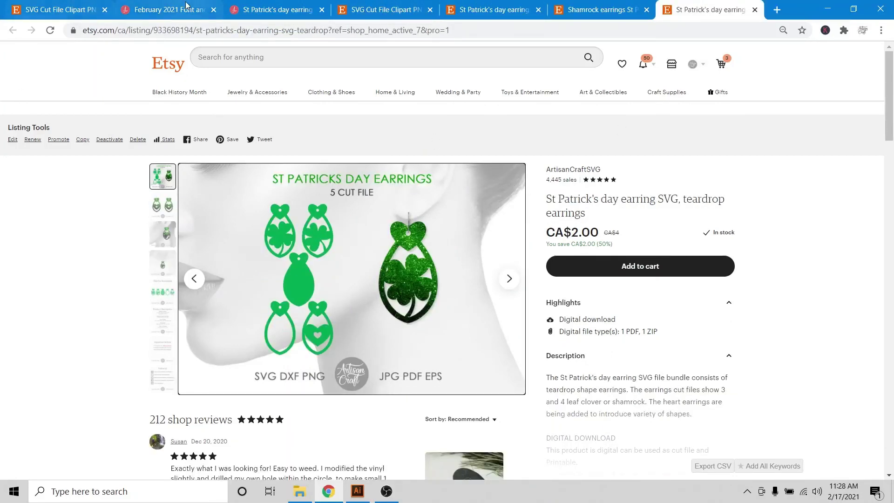
left_click(240, 9)
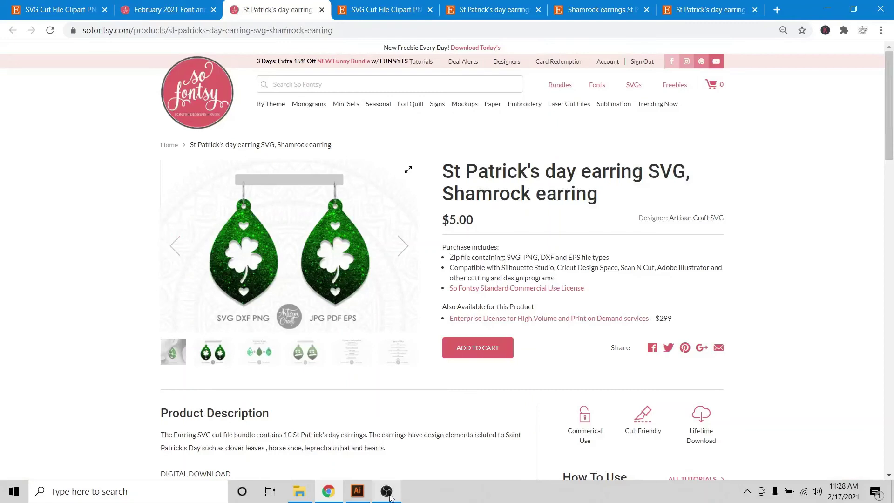
Switch back to Illustrator and unite the clover and its stem into a single shape
left_click(357, 491)
left_click_drag(378, 189, 554, 412)
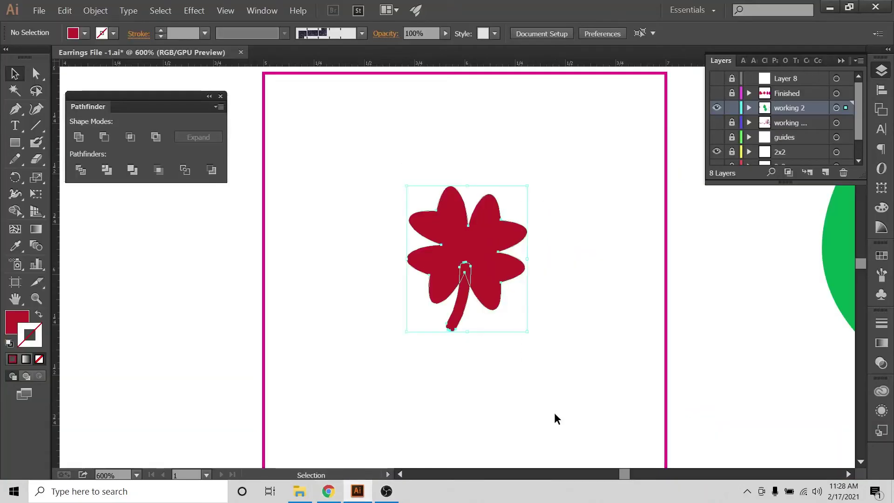
left_click(93, 11)
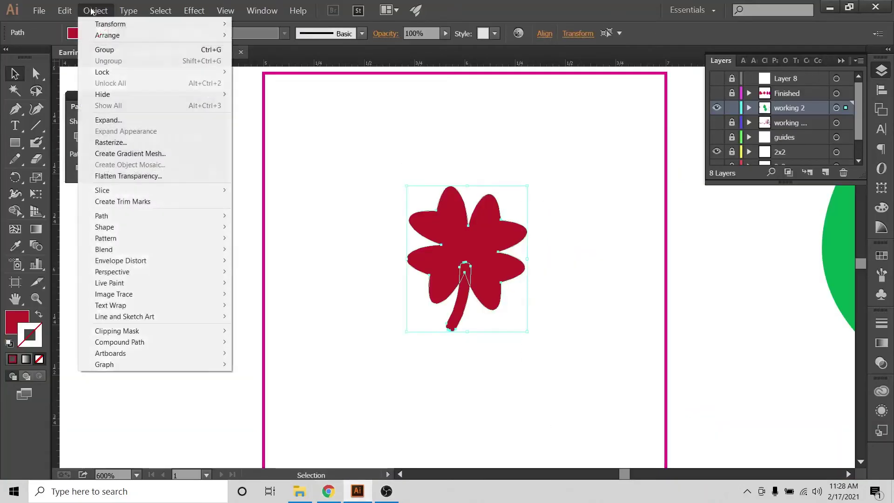
left_click(108, 121)
left_click(78, 137)
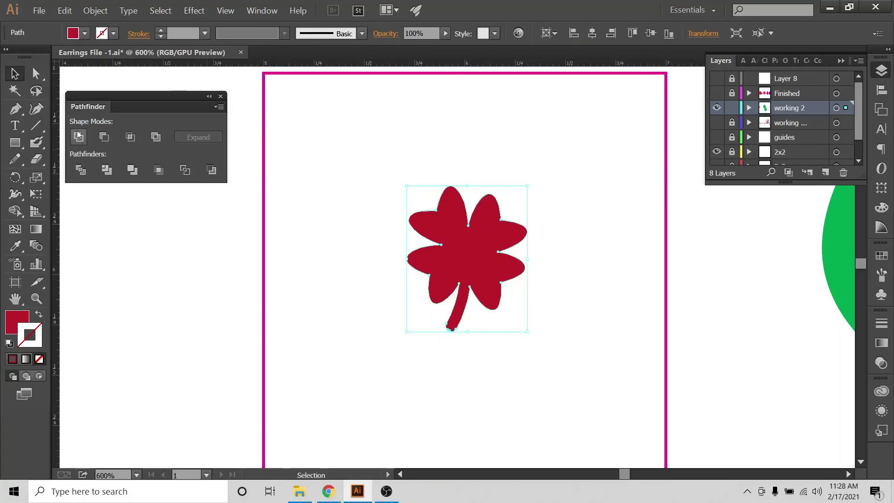
left_click(563, 181)
left_click(479, 258)
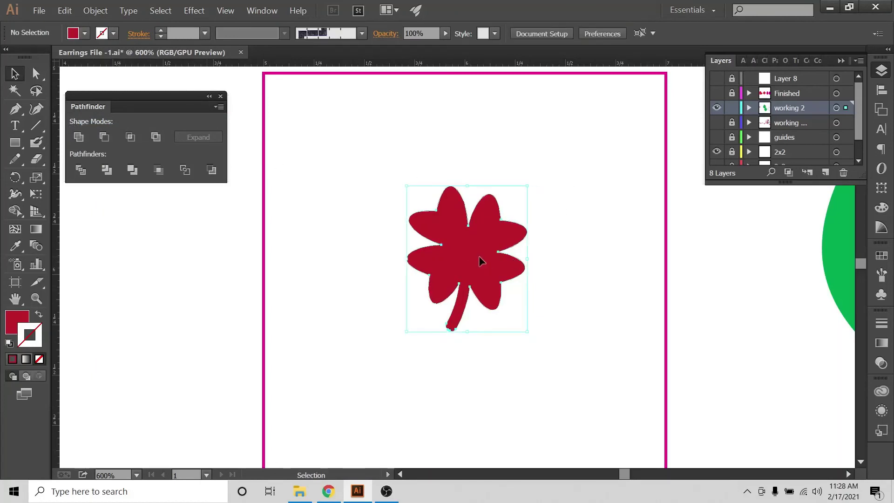
Move the upper green teardrop into the pink square behind the red clover
key("ctrl+minus")
key("ctrl+minus")
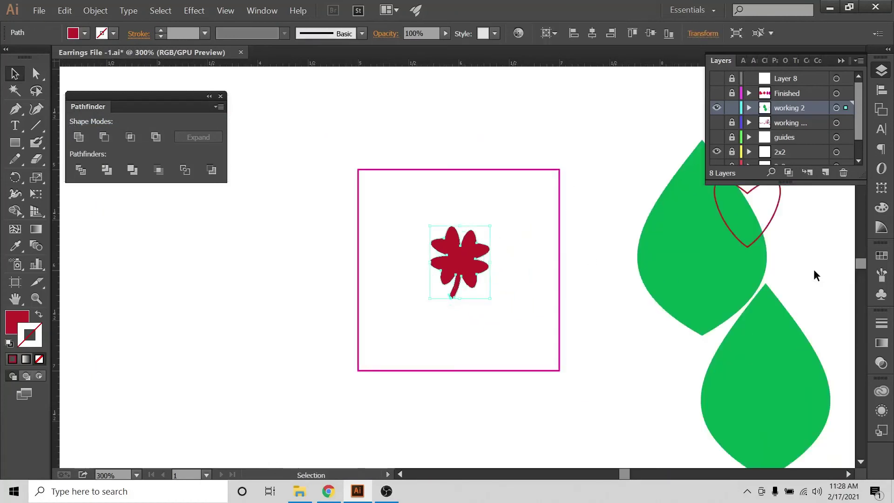
left_click(665, 263)
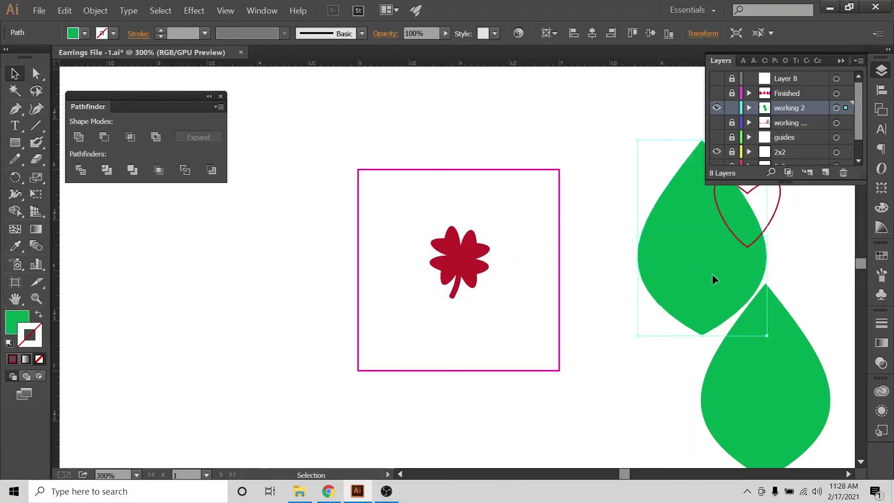
left_click_drag(720, 277, 474, 305)
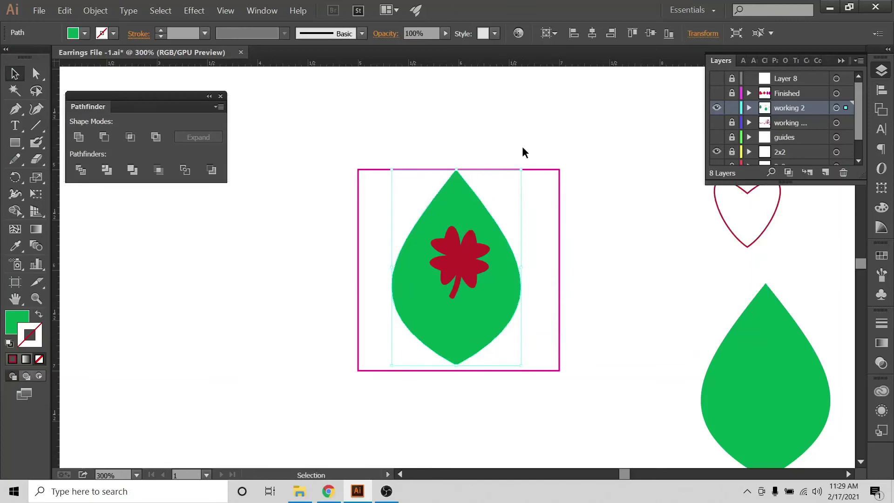
Centre the teardrop and the clover horizontally and vertically within the pink square
left_click_drag(533, 130, 393, 377)
left_click(881, 90)
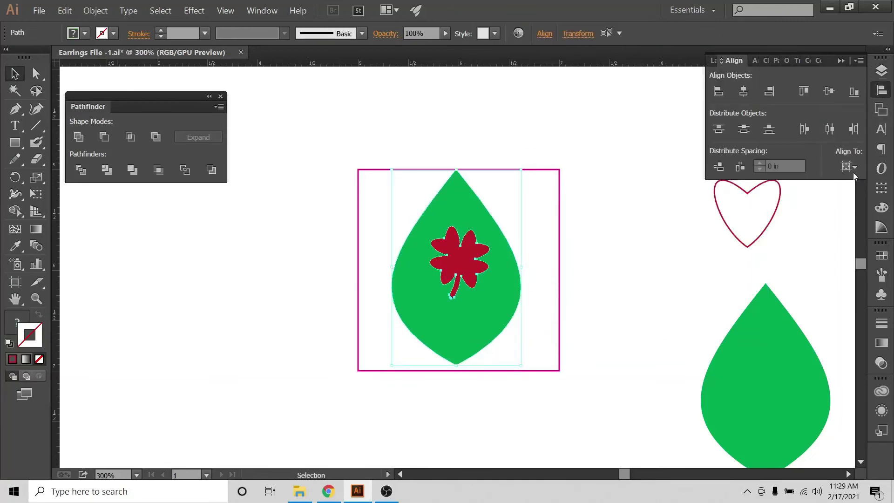
left_click(848, 167)
left_click(743, 92)
left_click(743, 91)
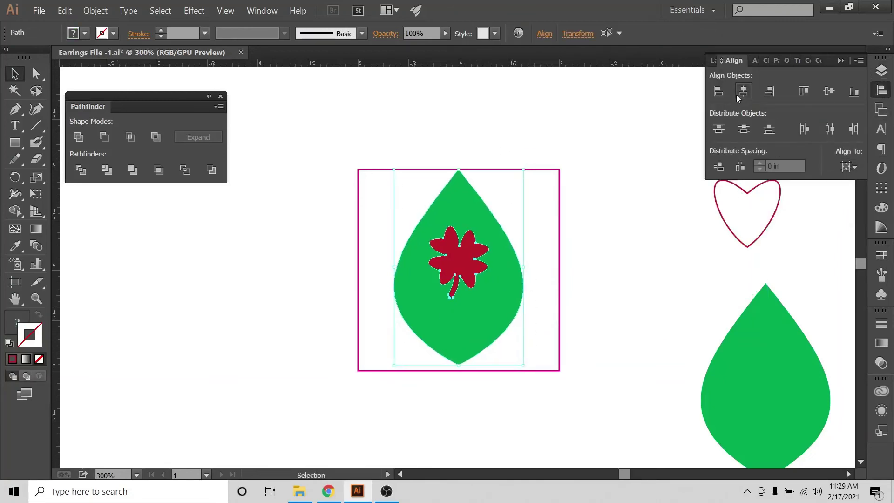
left_click(829, 91)
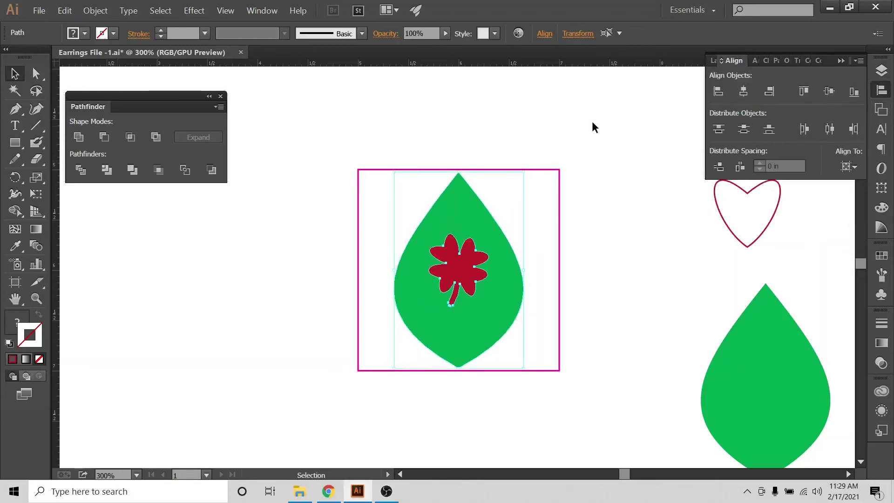
left_click(591, 171)
Enlarge the clover proportionally to span most of the teardrop's width and move it lower into the teardrop's widest part
left_click(468, 262)
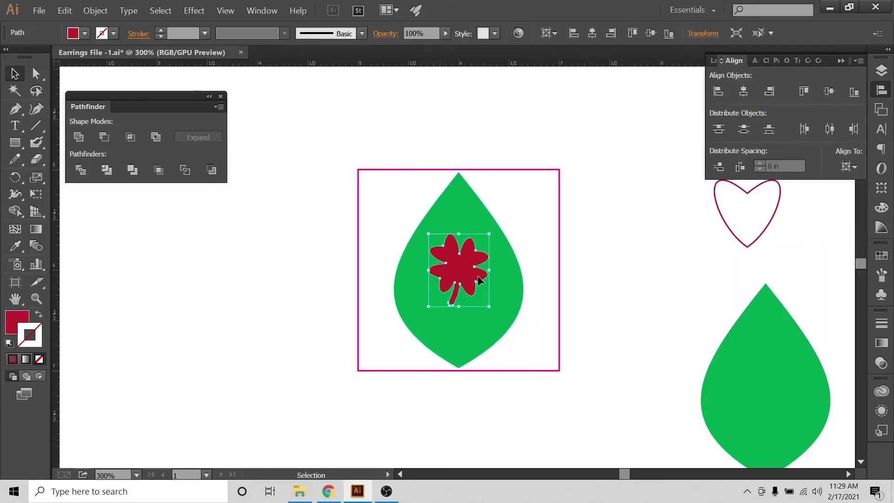
left_click(466, 268, "shift")
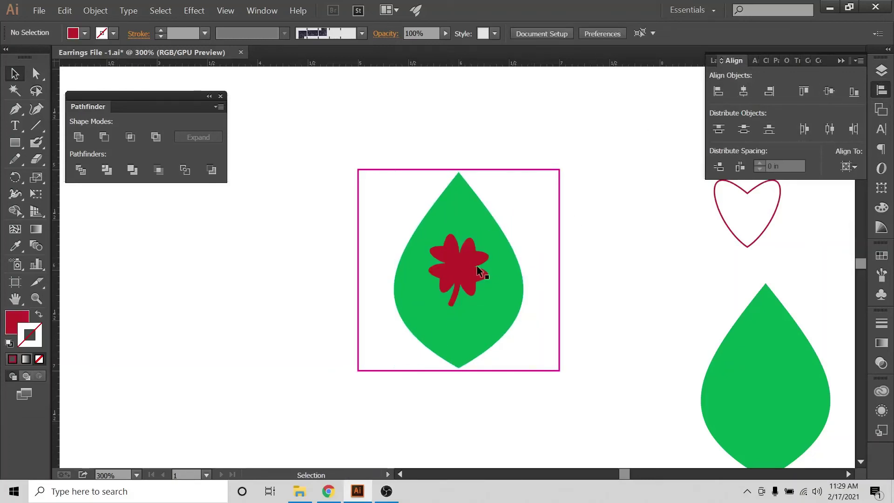
left_click(478, 275)
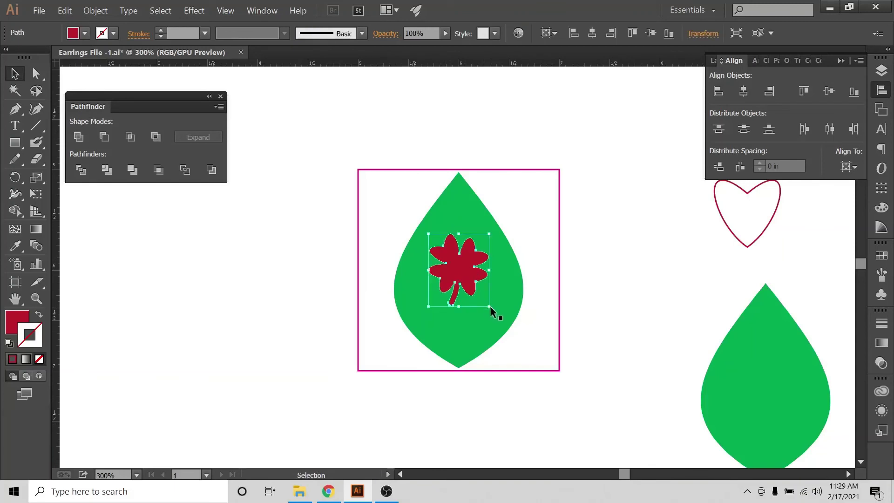
left_click_drag(490, 308, 517, 329)
left_click_drag(468, 273, 472, 290)
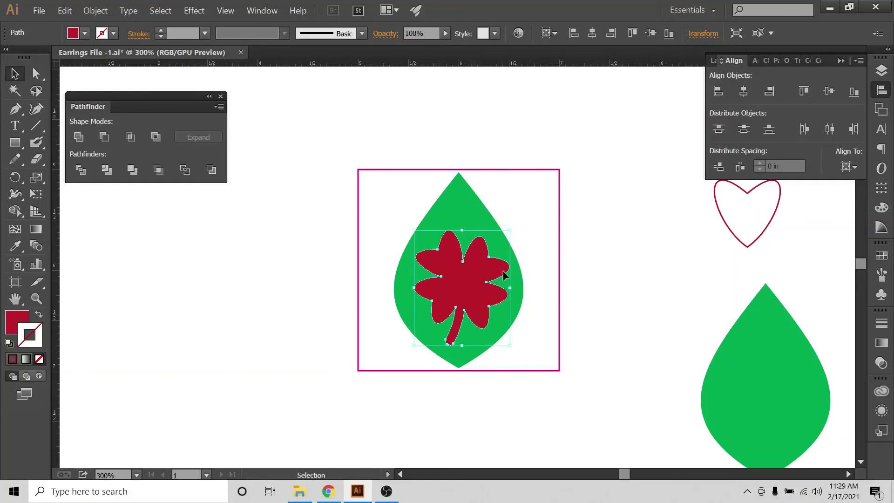
left_click(545, 241)
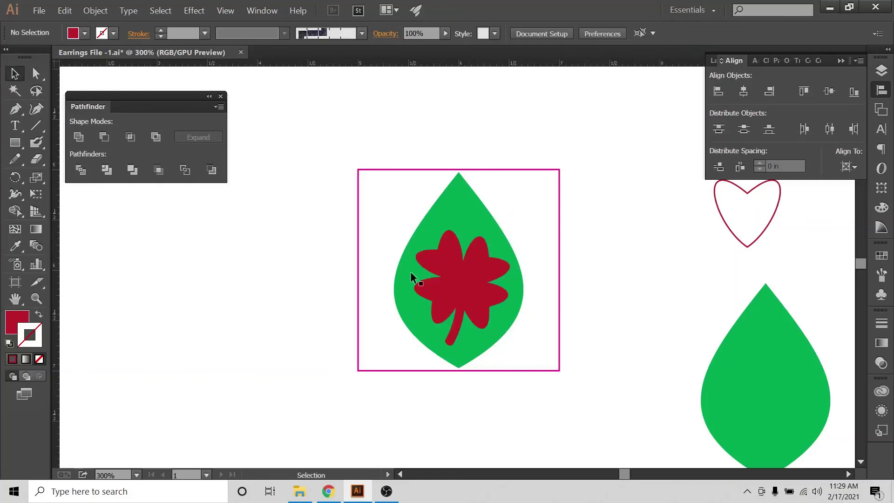
Centre the clover horizontally with the teardrop and enlarge the clover slightly about its centre
left_click_drag(489, 150, 447, 440)
left_click(743, 91)
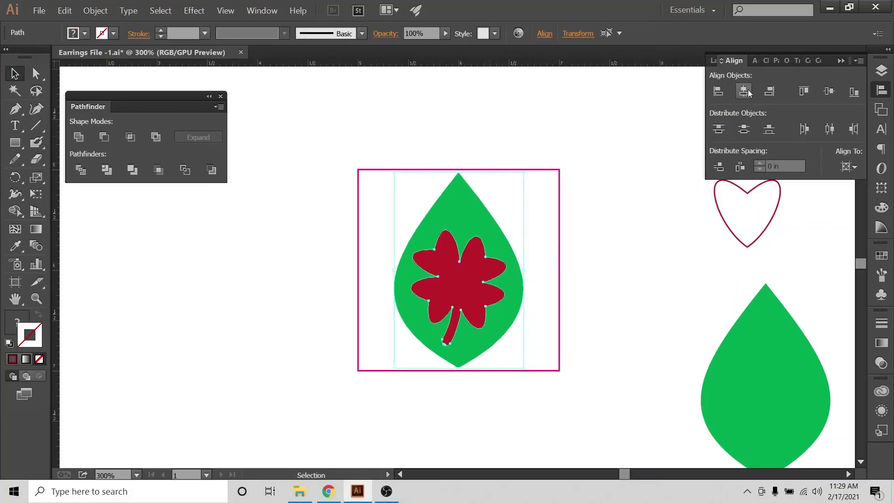
left_click(507, 128)
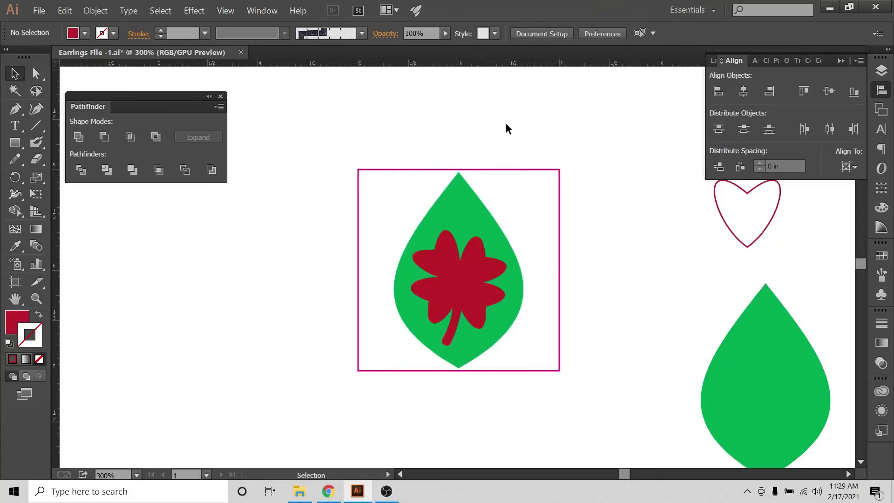
left_click(456, 281)
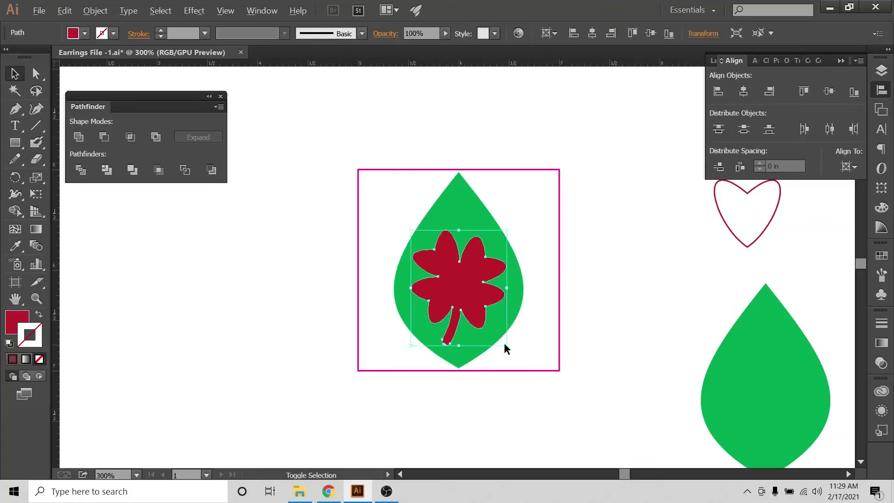
left_click_drag(505, 345, 508, 347)
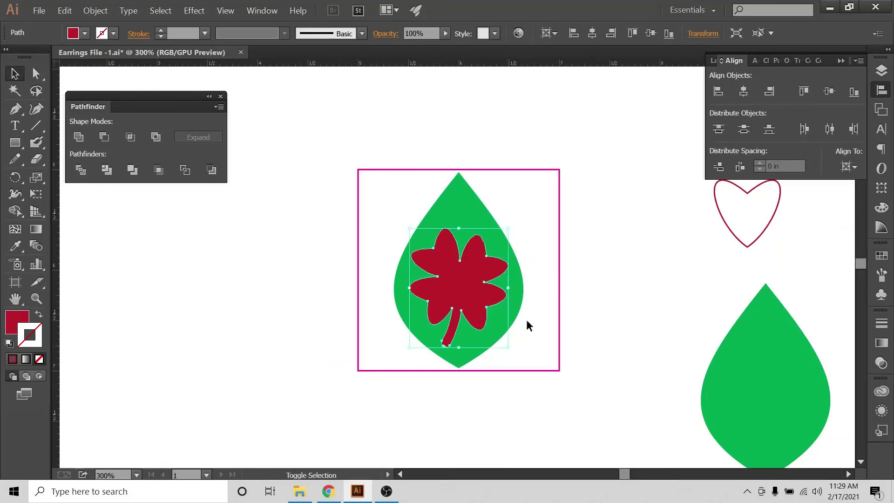
left_click(527, 320)
Nudge the clover slightly down inside the teardrop and realign both shapes to their horizontal centre
left_click_drag(463, 263, 468, 264)
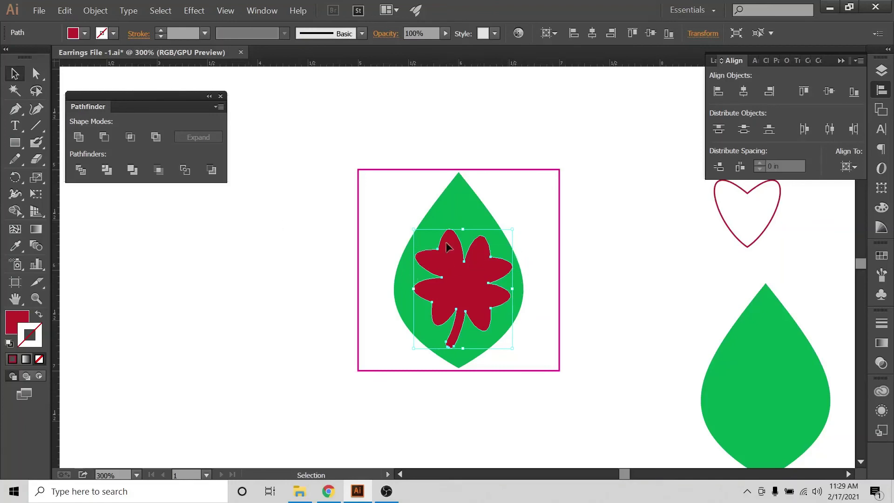
left_click(530, 233)
left_click_drag(523, 185, 465, 279)
left_click(744, 91)
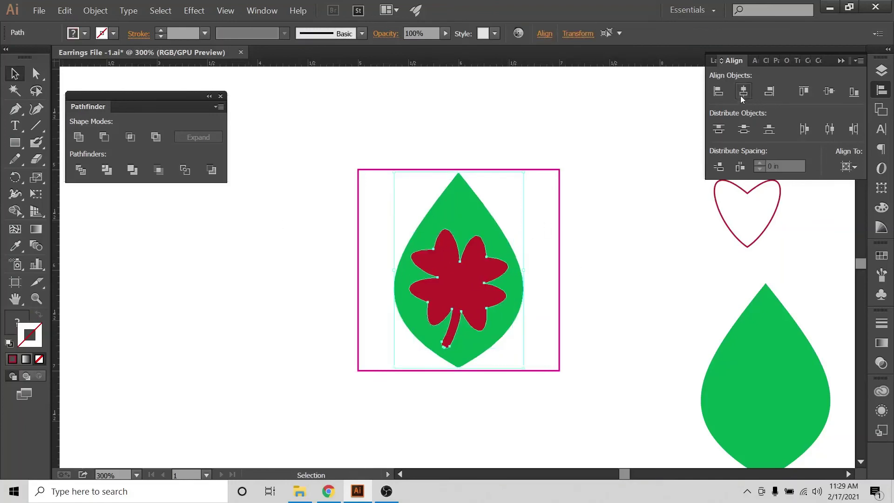
left_click(600, 148)
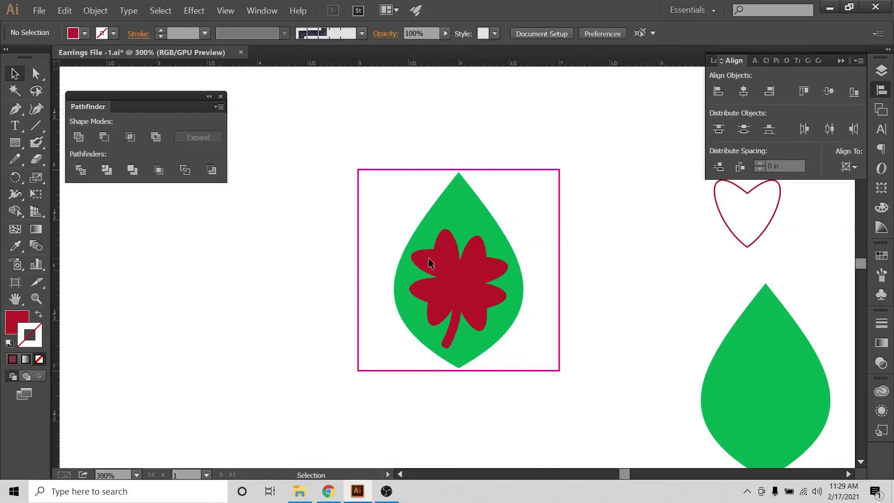
Scale the clover down slightly about its centre and check the reference shamrock earring in Chrome
left_click(428, 257)
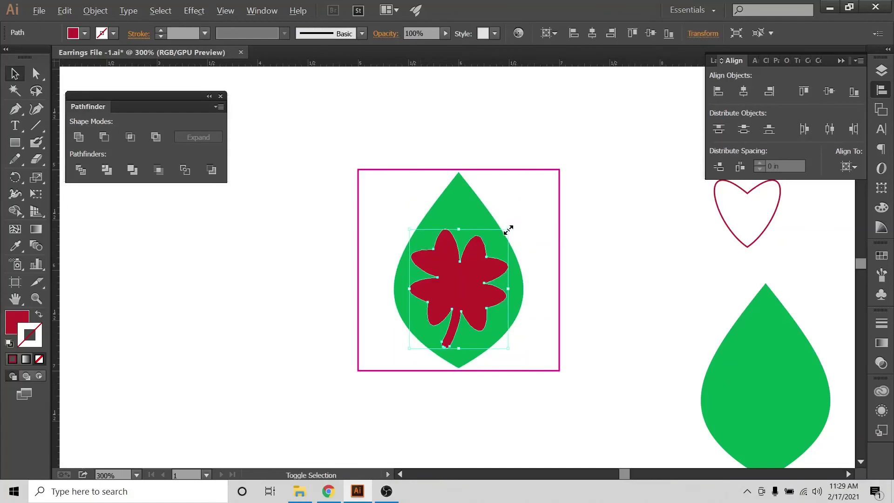
left_click_drag(508, 229, 511, 226)
left_click(510, 219)
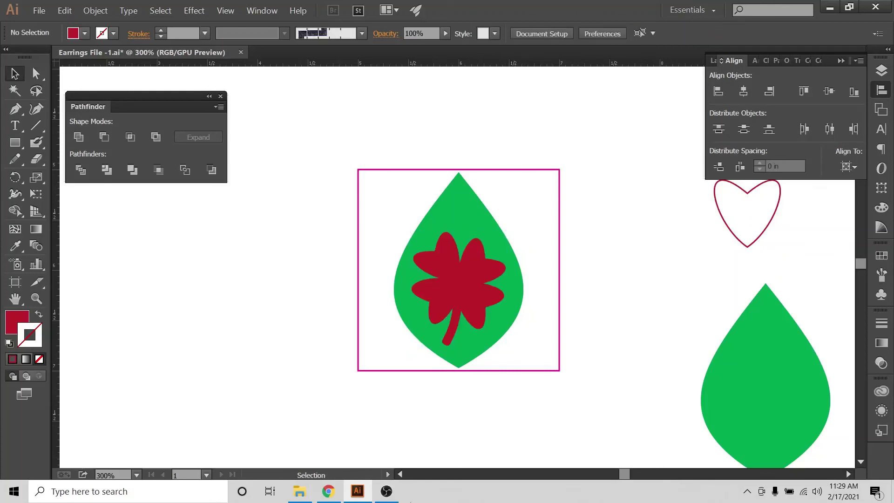
left_click(328, 492)
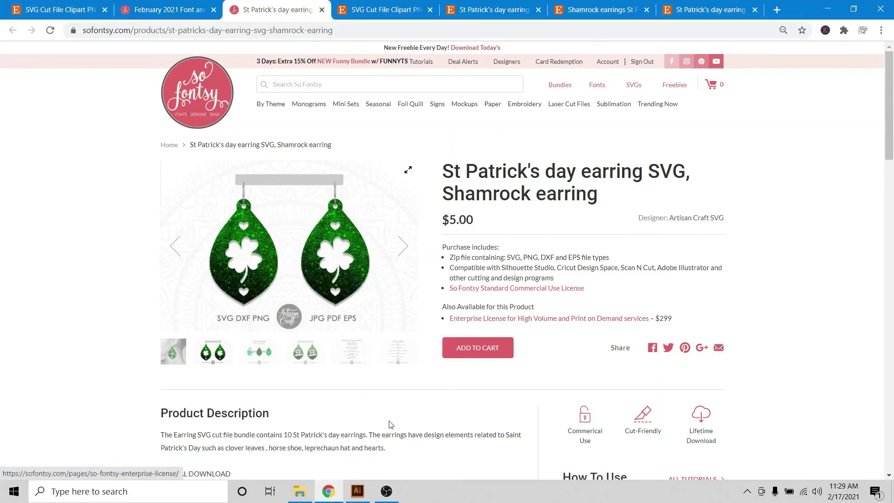
left_click(357, 491)
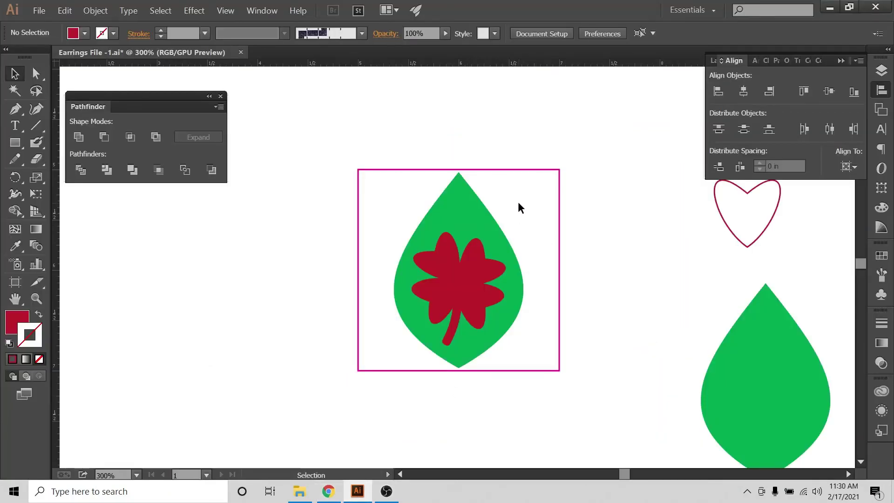
Cut the clover out of the green teardrop with the Minus Front shape mode
left_click_drag(518, 205, 438, 301)
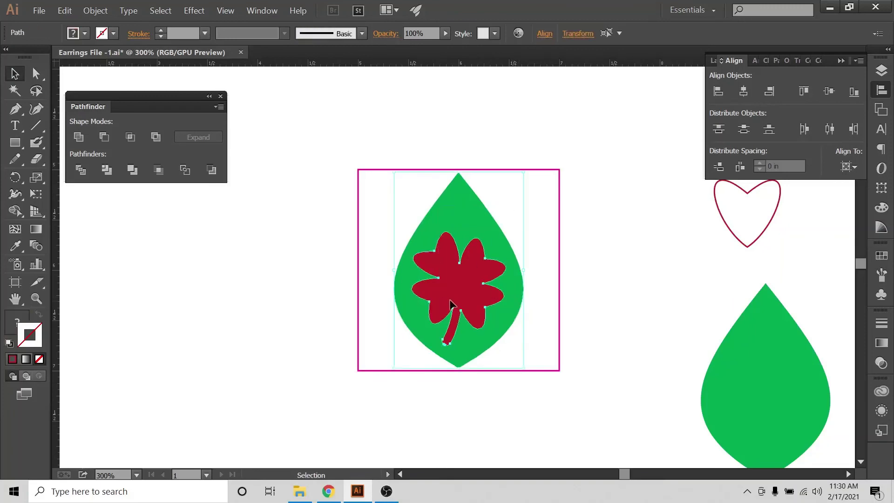
left_click(528, 220)
left_click_drag(512, 219, 482, 313)
left_click(102, 140)
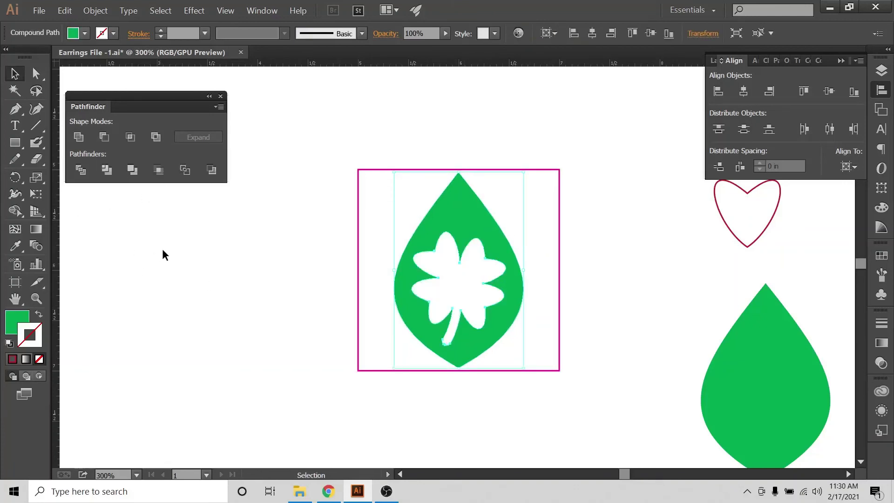
left_click(119, 255)
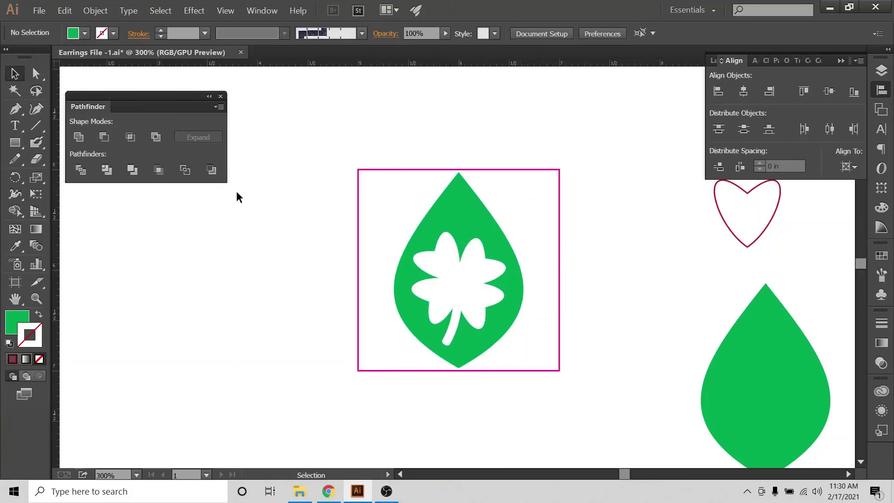
Create a 0.1 in by 0.1 in circle beside the pink square and fill it with magenta
left_click_drag(16, 150, 46, 175)
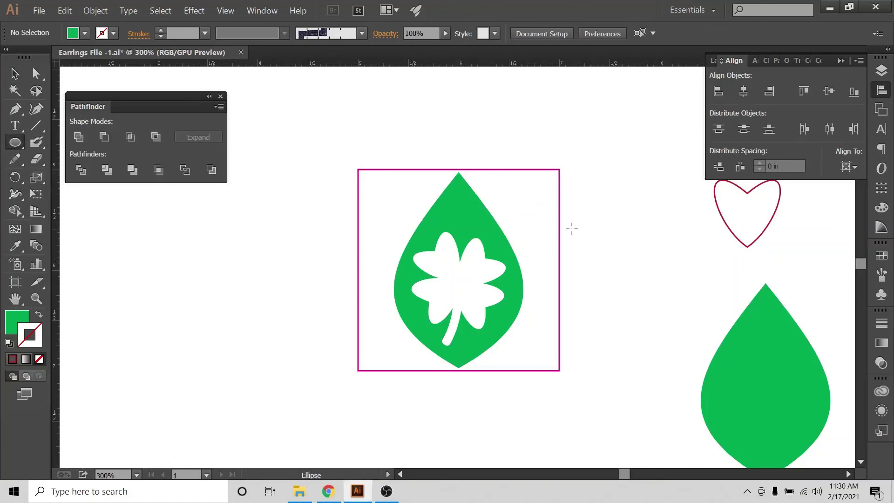
left_click(607, 244)
type(".10")
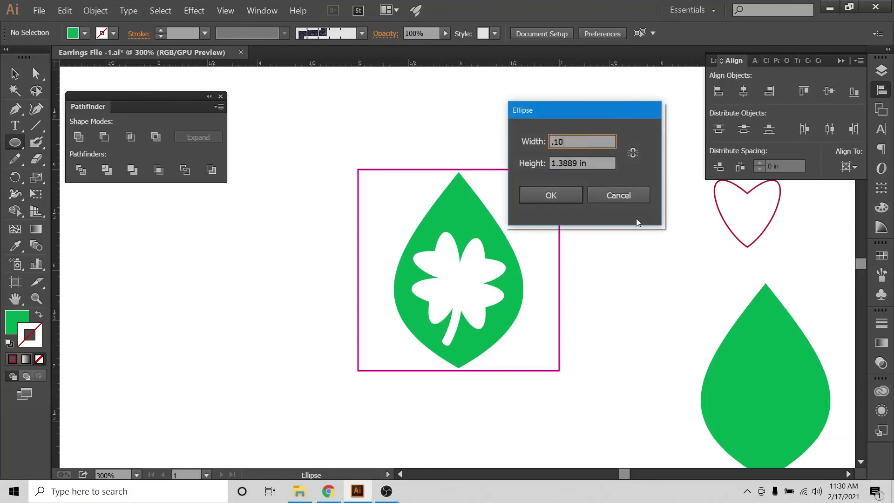
key("Tab")
type(".10")
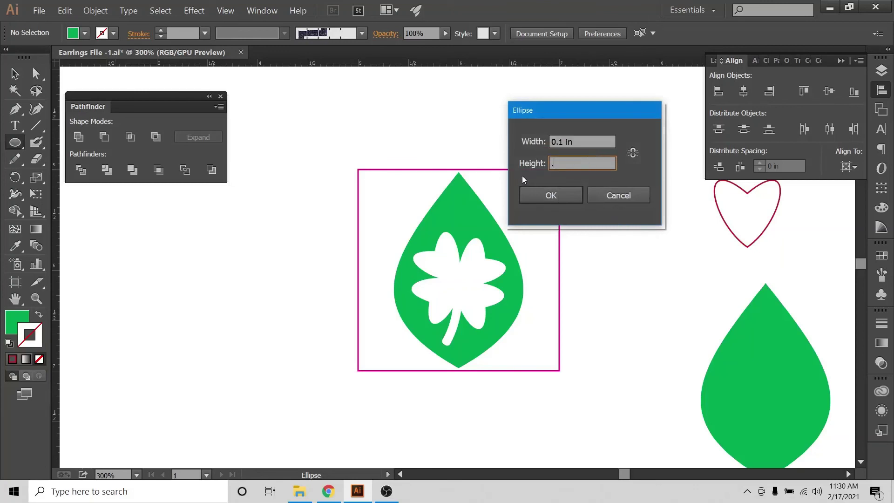
left_click(551, 195)
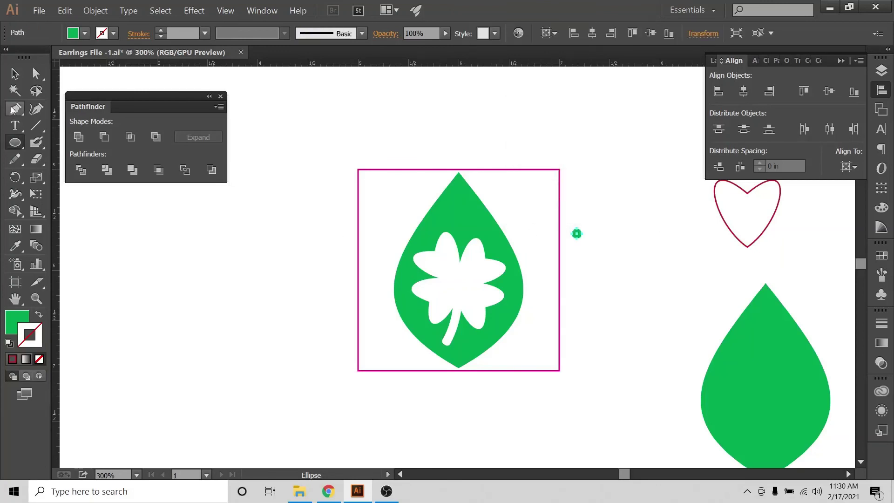
key("v")
left_click(76, 34)
left_click(94, 60)
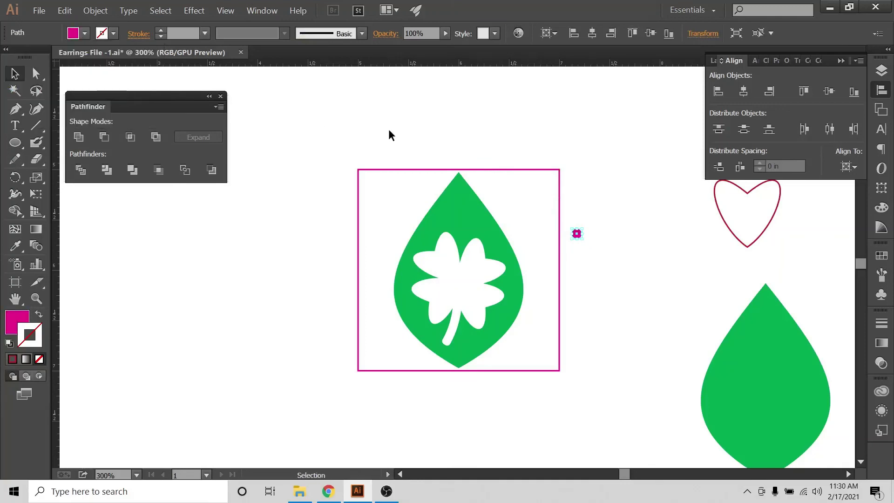
left_click(590, 237)
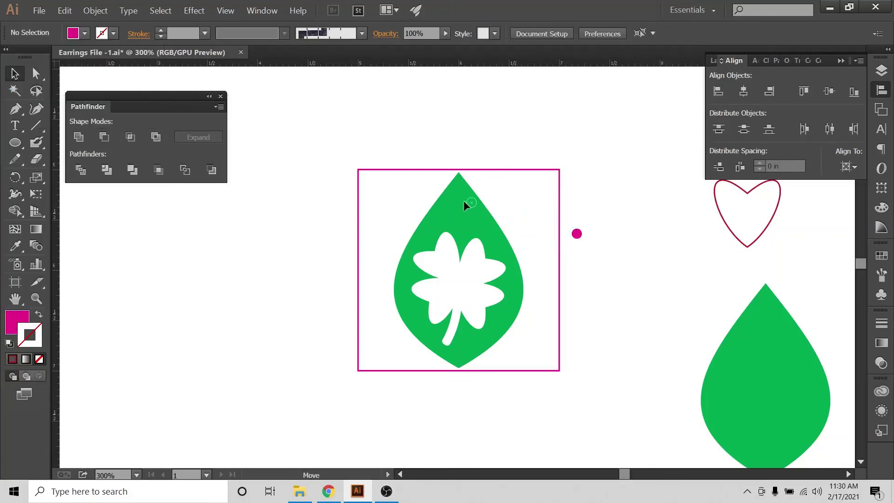
Move the small circle just below the teardrop's upper tip and centre it horizontally with the teardrop
left_click_drag(459, 191, 460, 186)
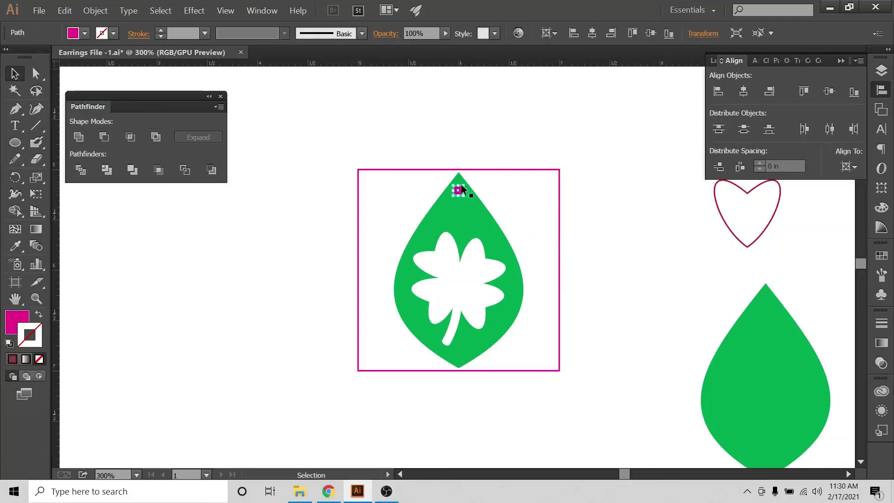
left_click(474, 196, "shift")
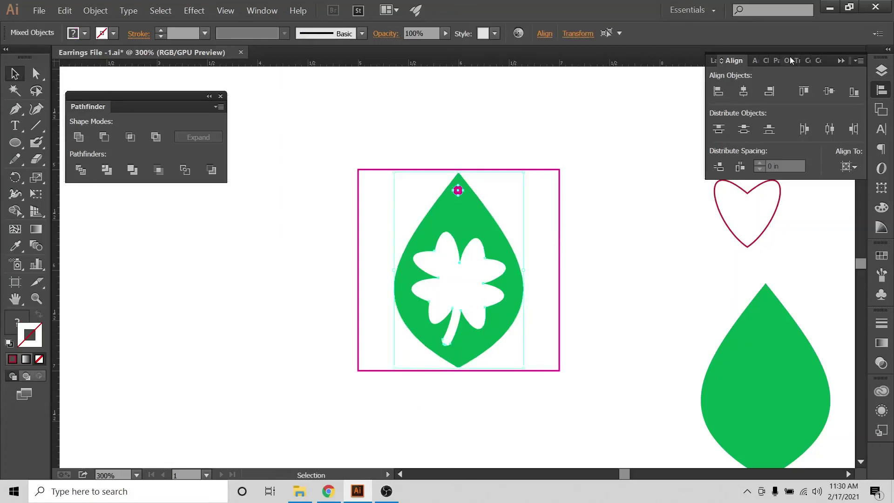
left_click(747, 93)
left_click(848, 167)
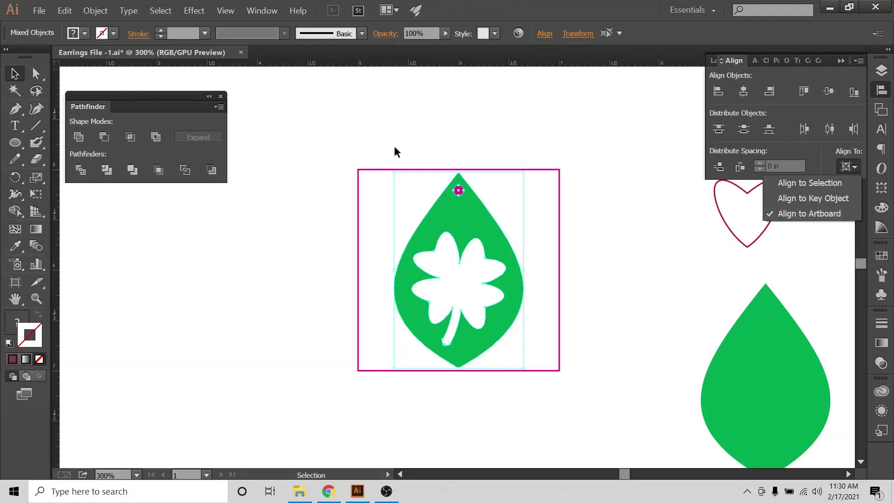
left_click(469, 186)
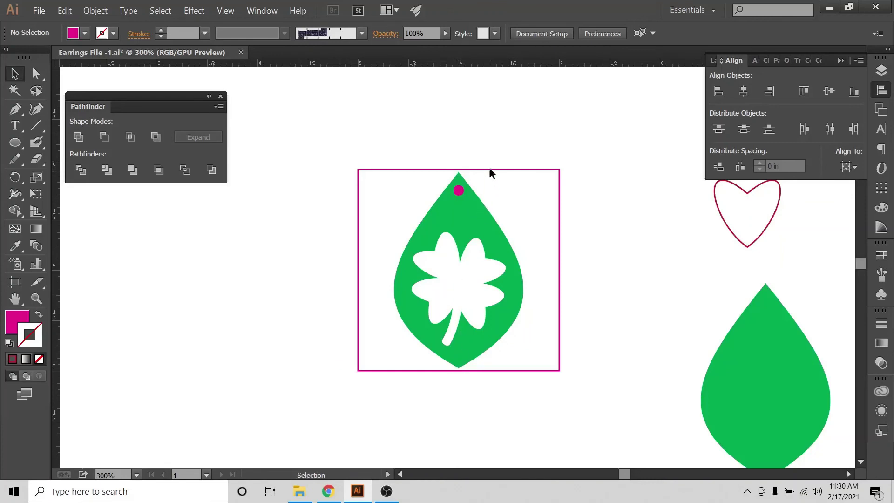
Punch the hanging hole by subtracting the small circle from the teardrop with Minus Front
left_click(475, 199)
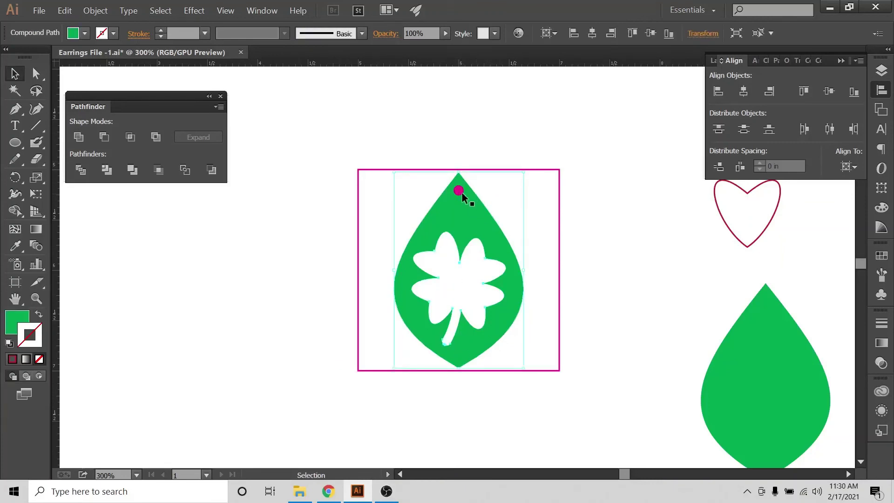
left_click(461, 192)
left_click(472, 144)
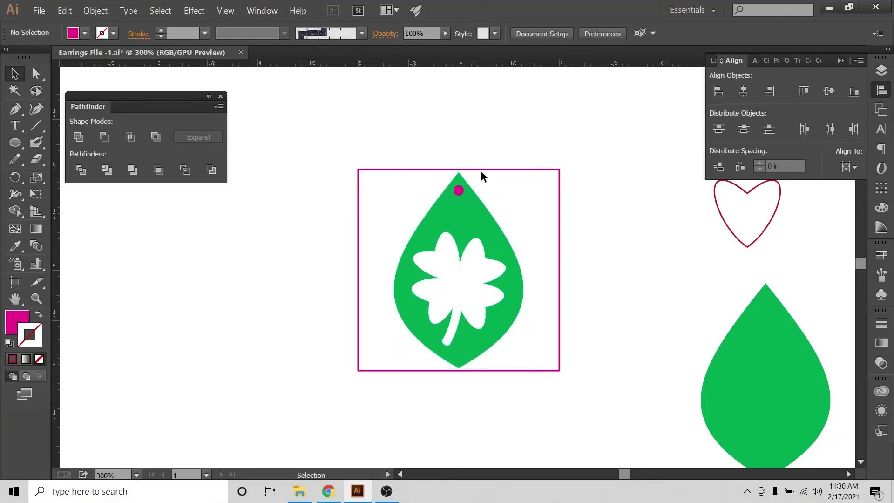
left_click_drag(464, 172, 416, 231)
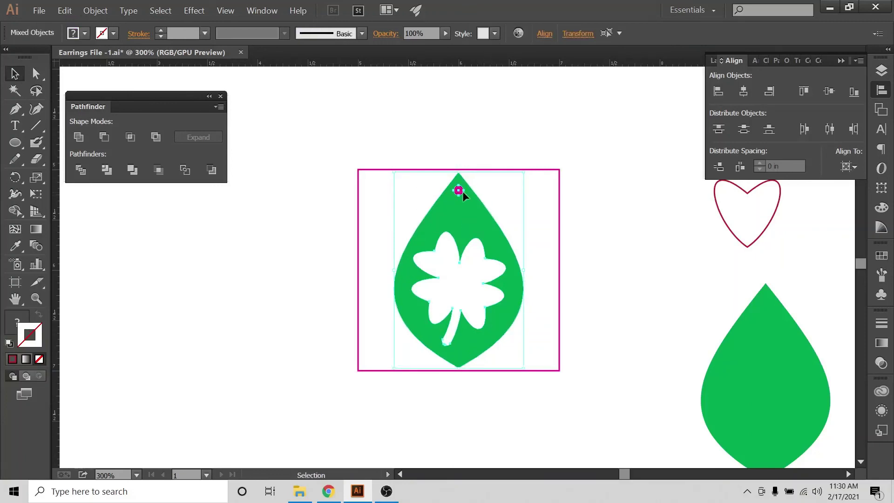
left_click(103, 137)
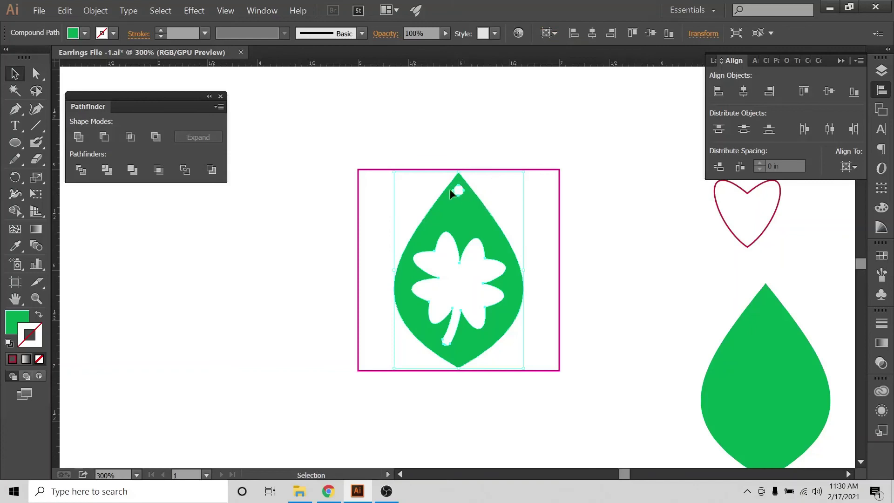
left_click(579, 233)
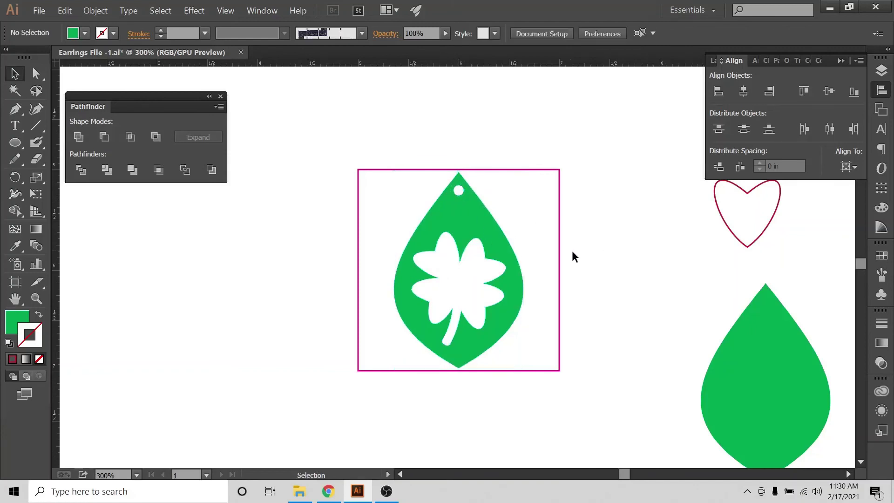
Hide the 2x2 layer to show the earring without its square frame
left_click(881, 70)
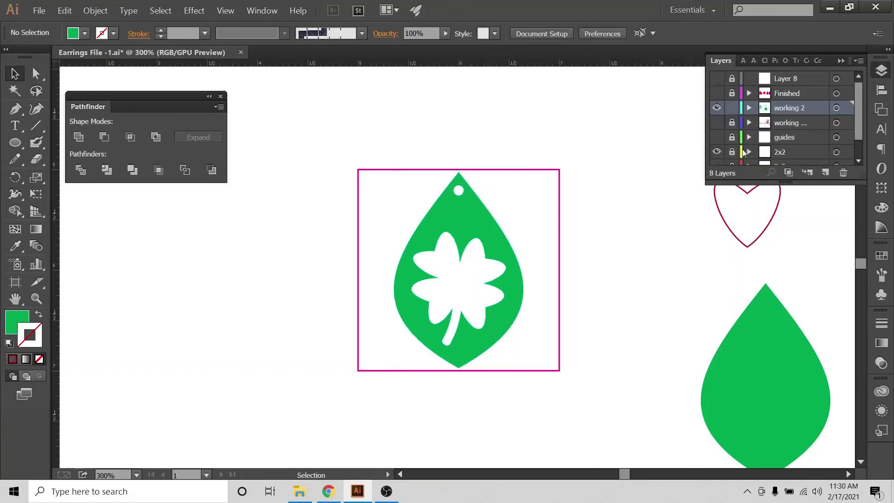
left_click(716, 152)
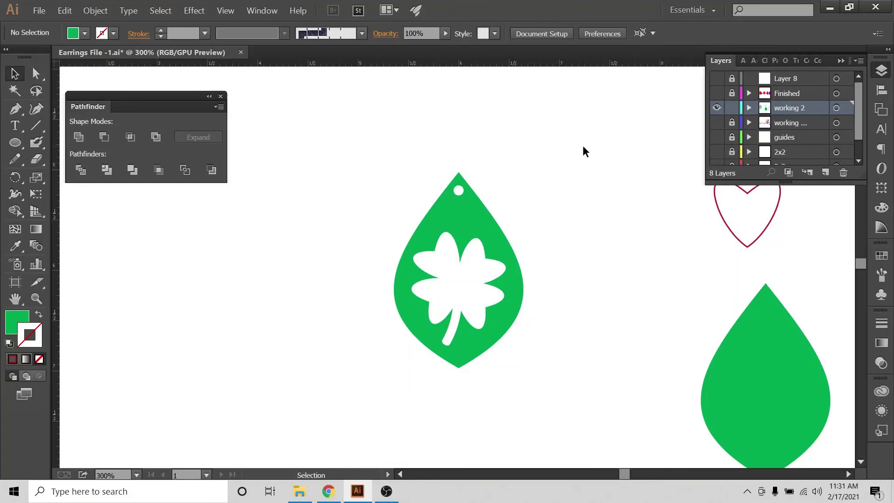
key("ctrl+plus")
key("ctrl+plus")
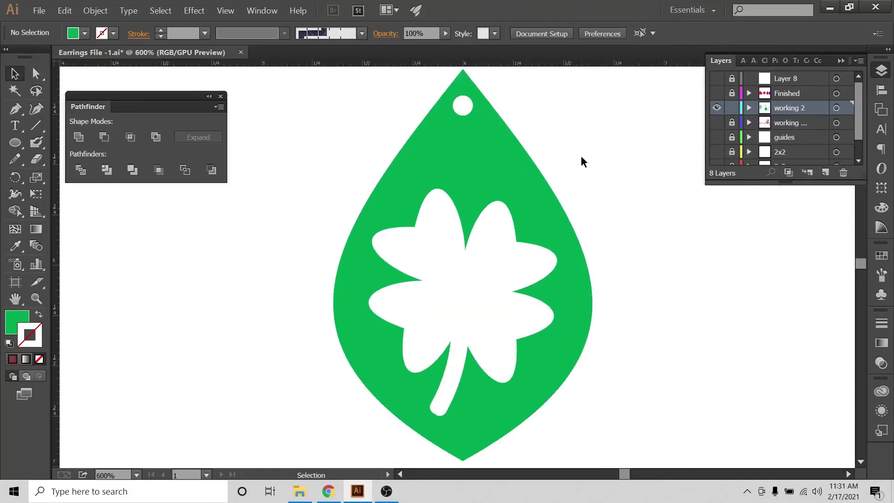
key("ctrl+minus")
Switch to Chrome, look through the St Patrick's day earring listings in the Etsy shop, and return to Illustrator
left_click(329, 491)
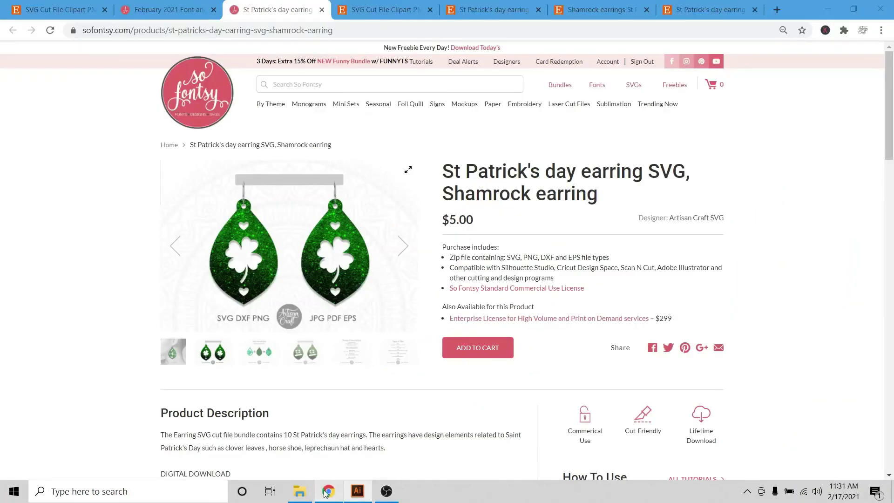
left_click(493, 9)
left_click(601, 9)
left_click(406, 6)
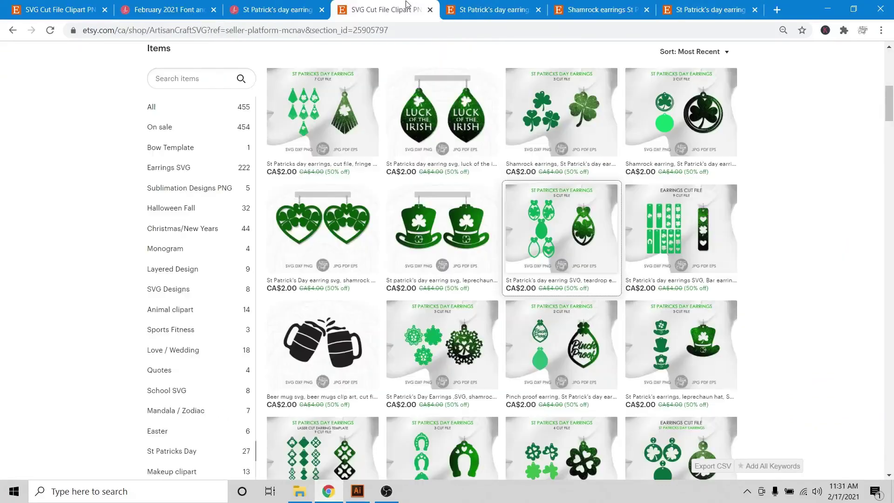
scroll(33, 238, "down", 6)
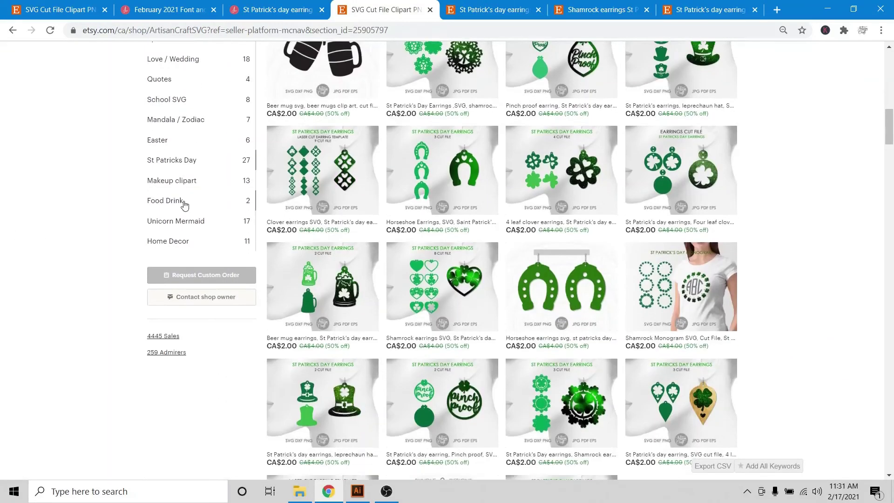
scroll(184, 205, "up", 6)
scroll(647, 286, "down", 6)
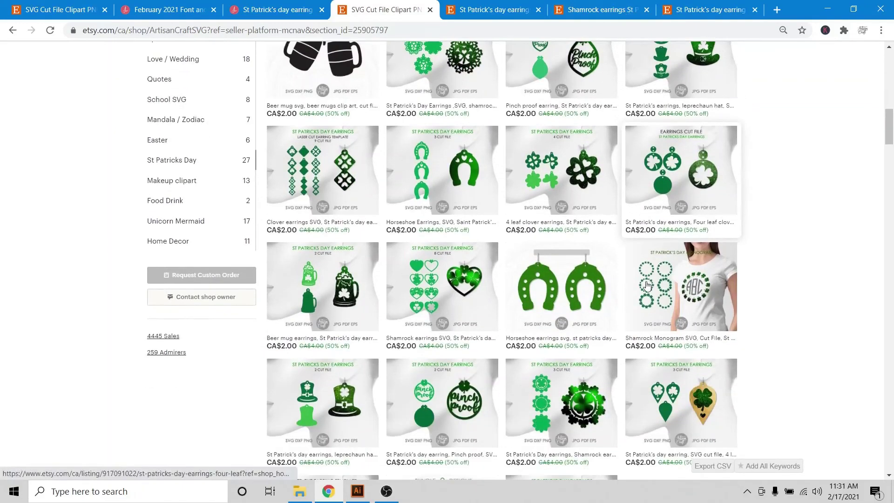
scroll(647, 285, "down", 4)
scroll(647, 286, "up", 14)
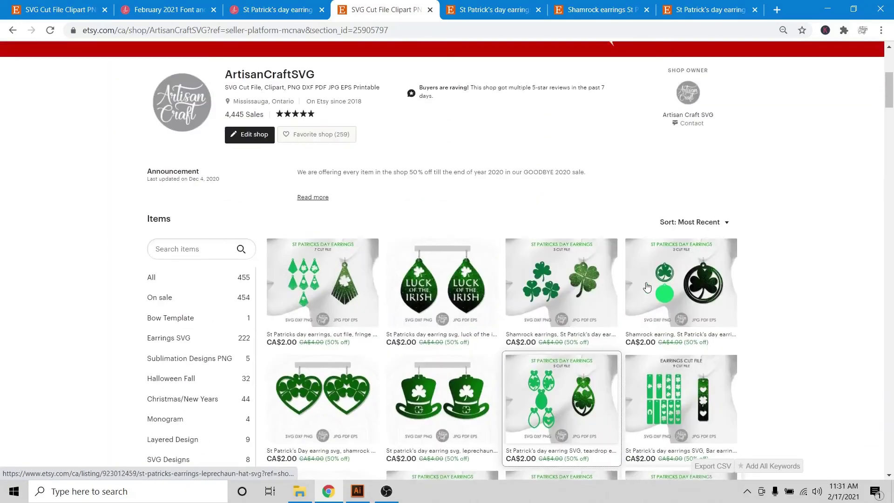
scroll(647, 286, "down", 3)
left_click(712, 9)
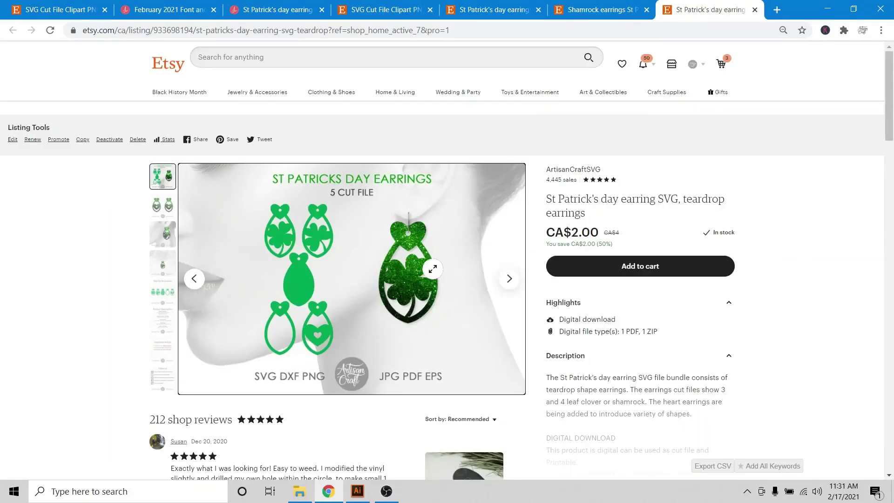
left_click(357, 494)
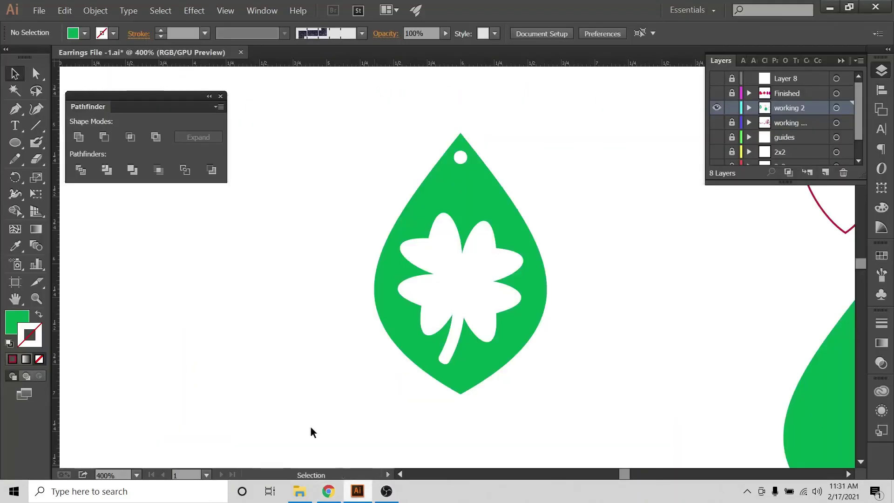